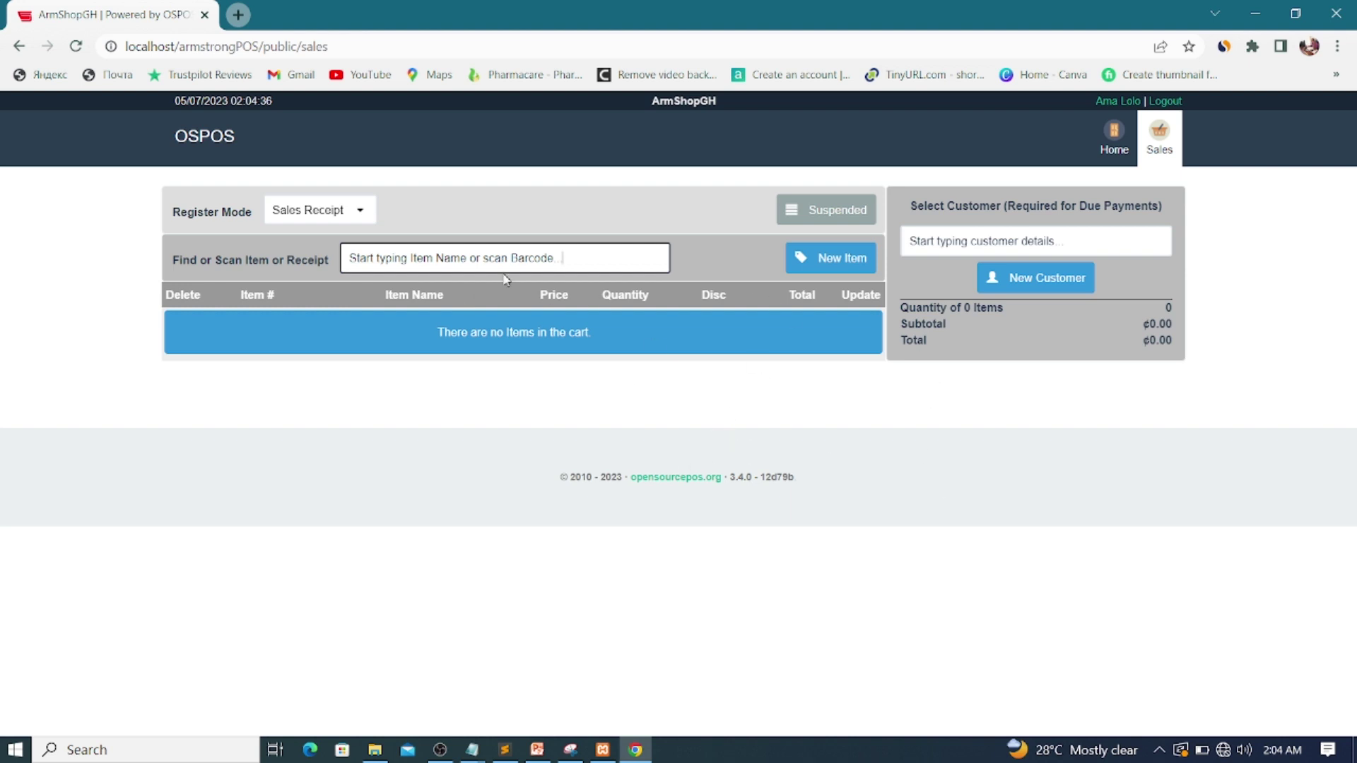
Step: Try adding a new item from the Sales register, which reports no Items permission
left_click(487, 263)
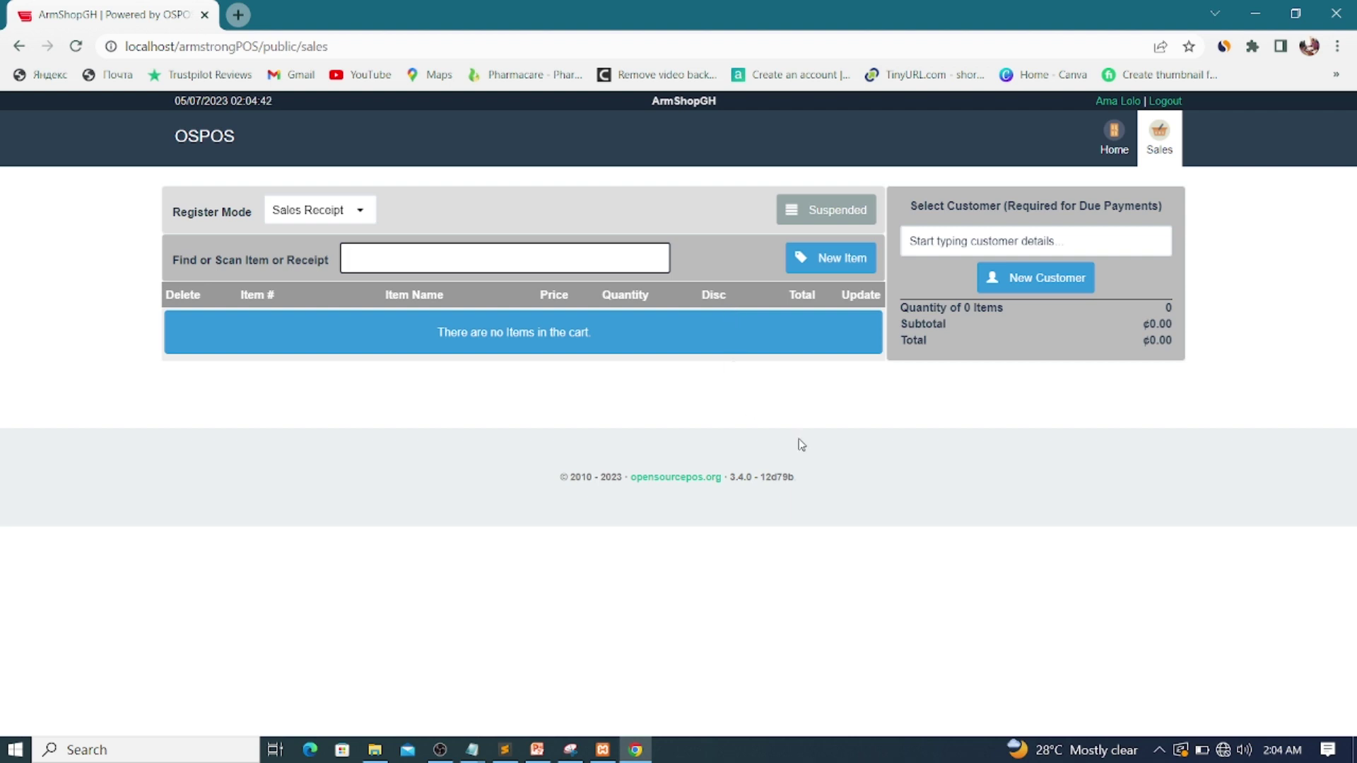
left_click(836, 261)
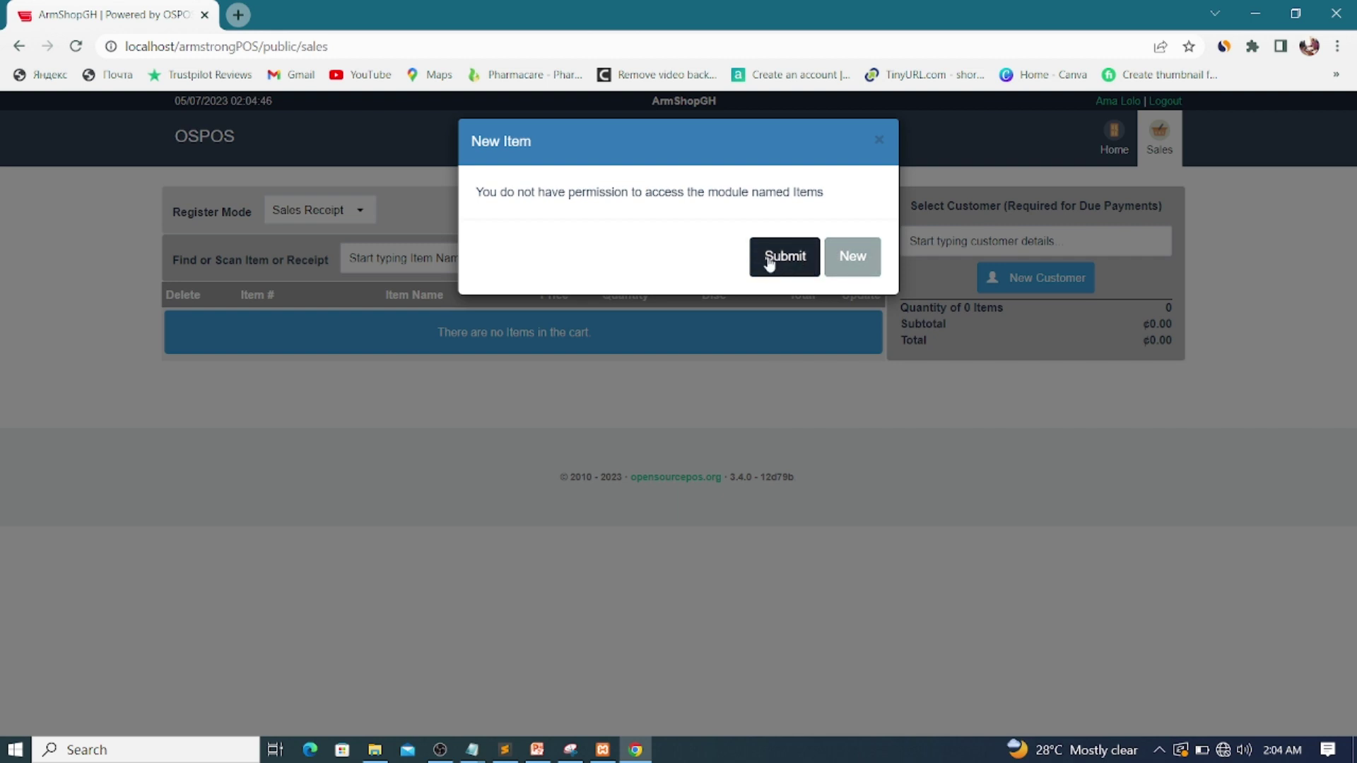
Step: Close the Items permission message to get back to the empty Sales register
left_click(877, 141)
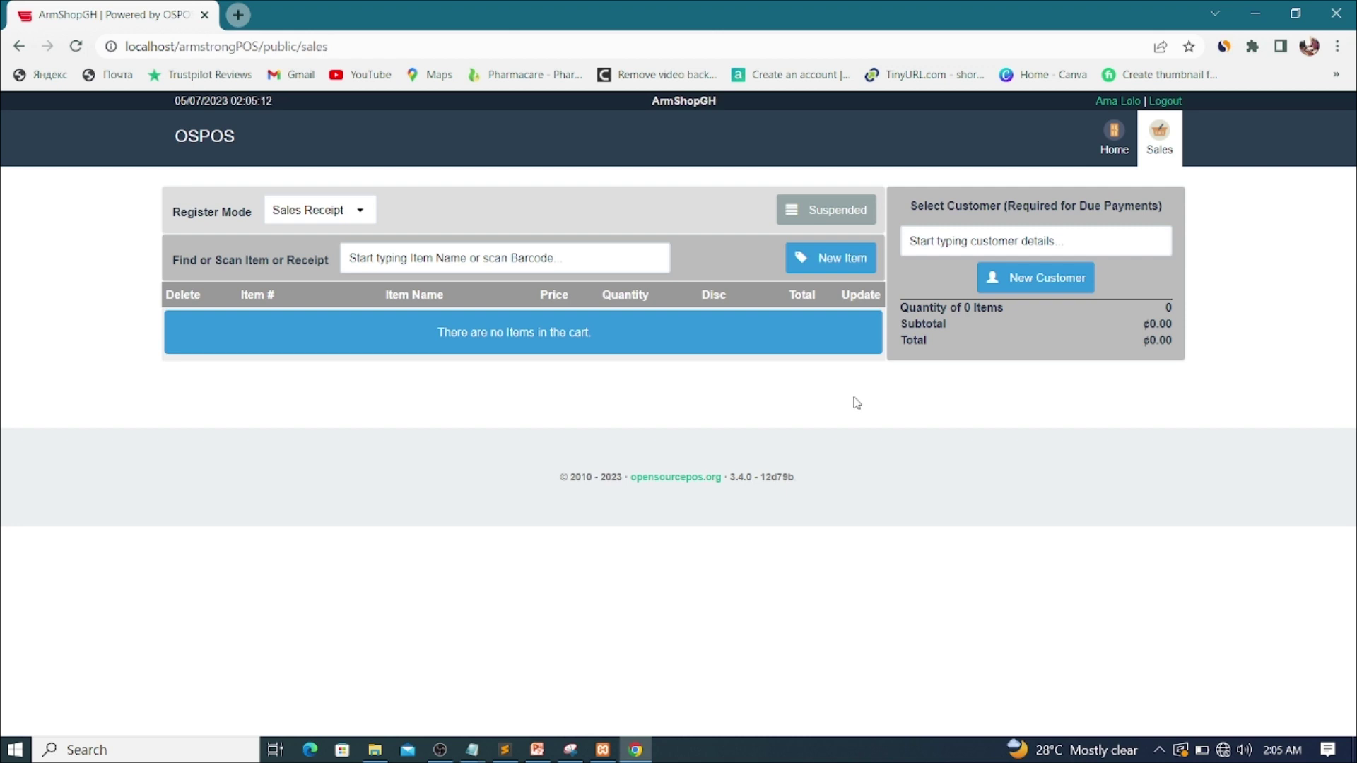
Step: Log out of the cashier account to reach the Armstrong POS login page
left_click(1167, 103)
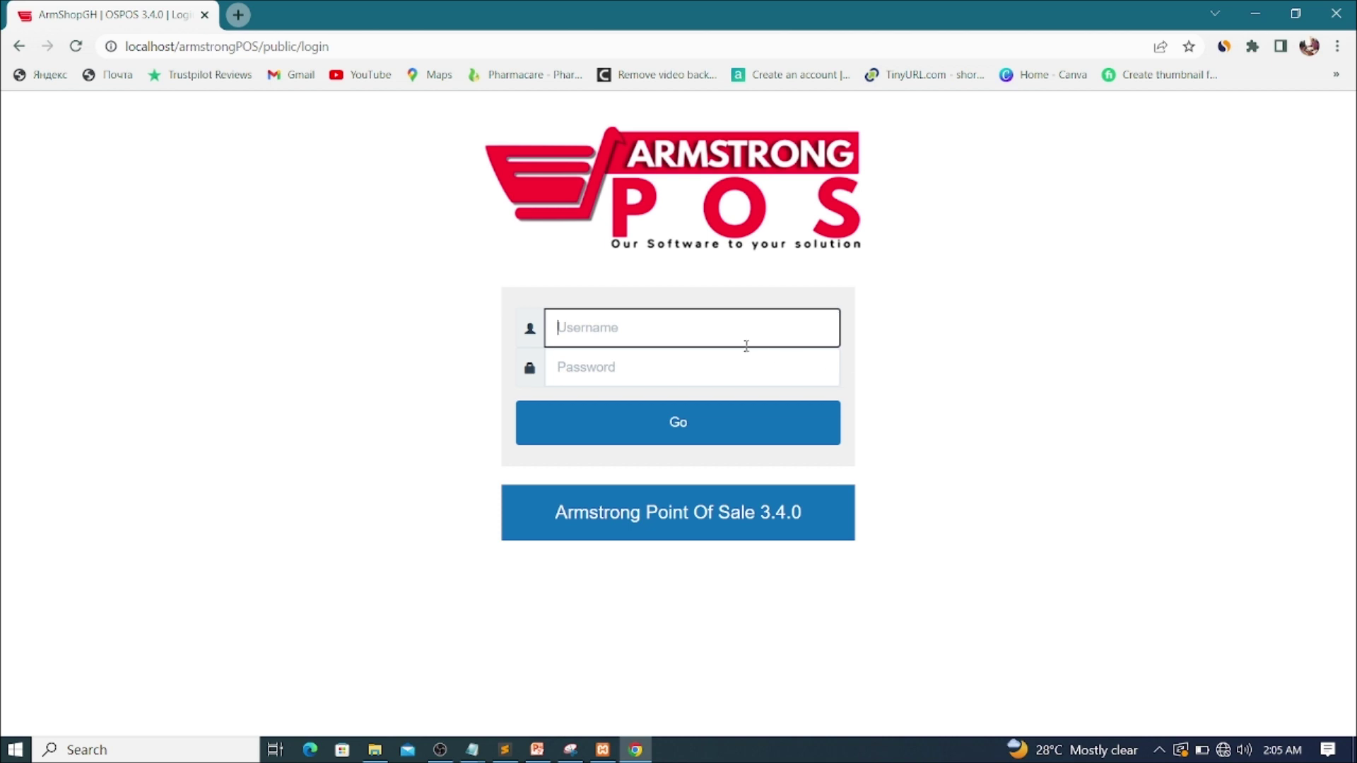
Step: Log in with the administrator account's username and password
left_click(673, 330)
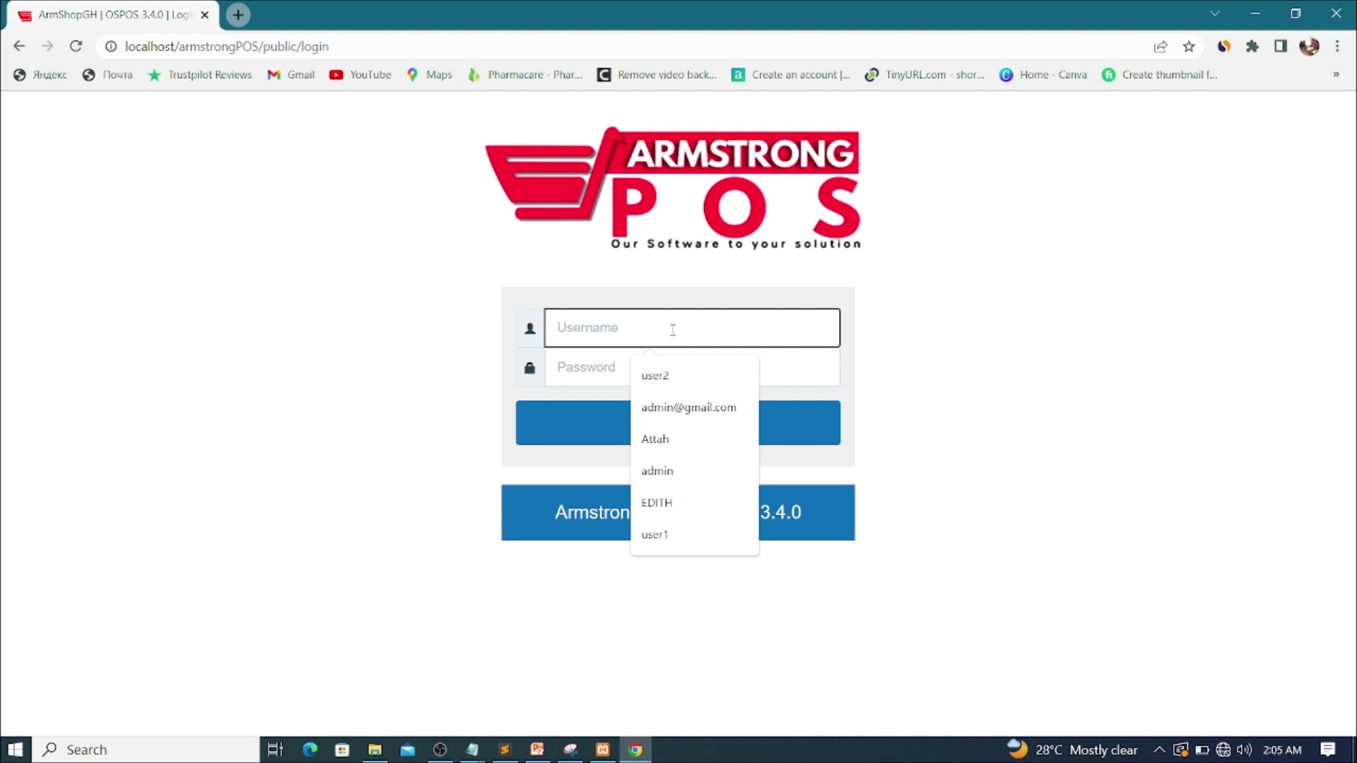
type("admin")
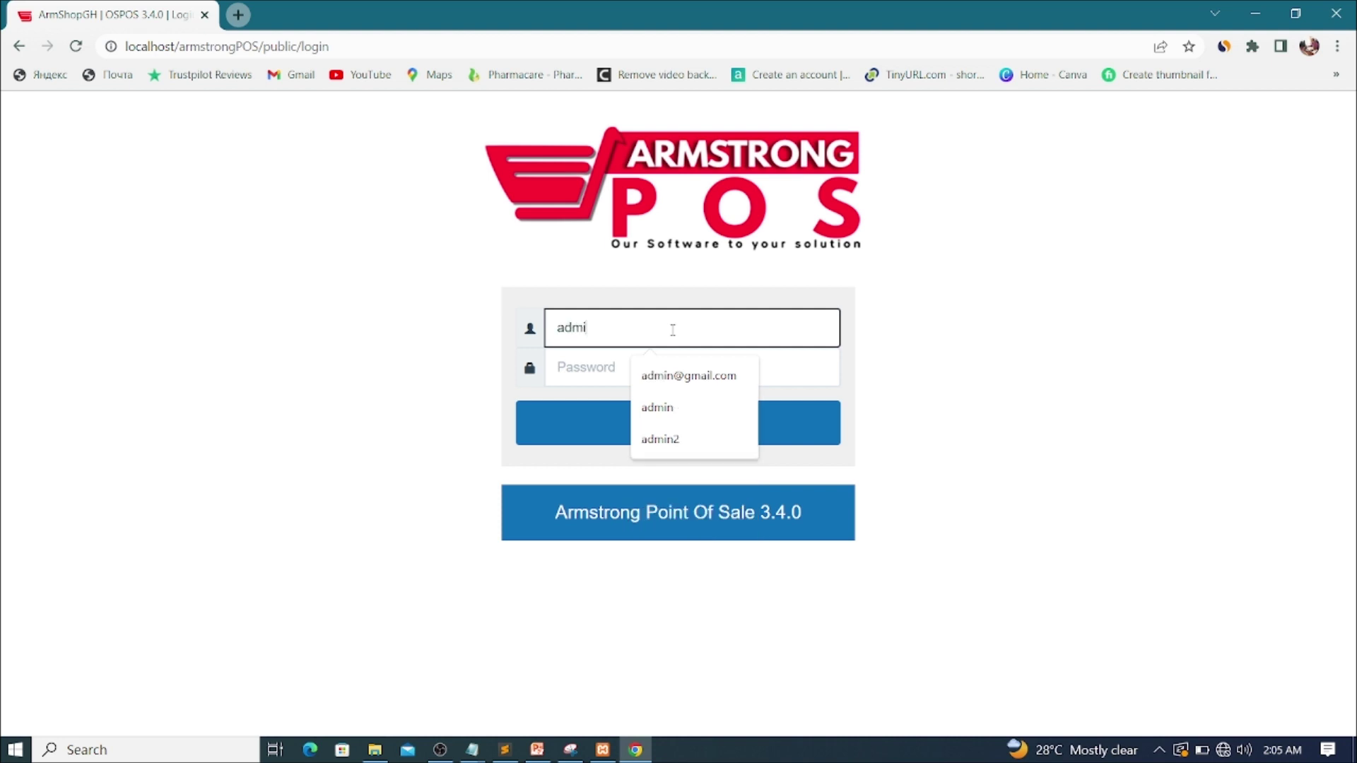
left_click(589, 372)
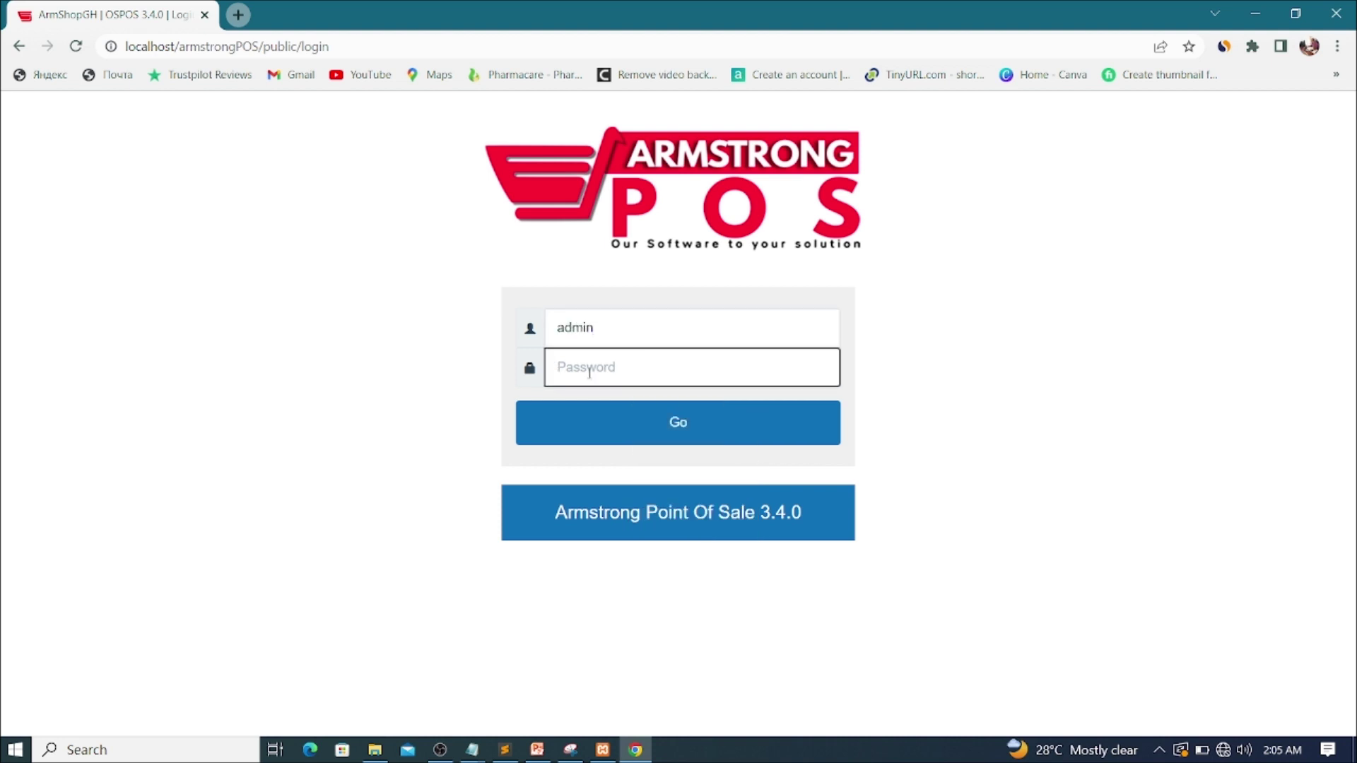
type("pointofsa")
key("Return")
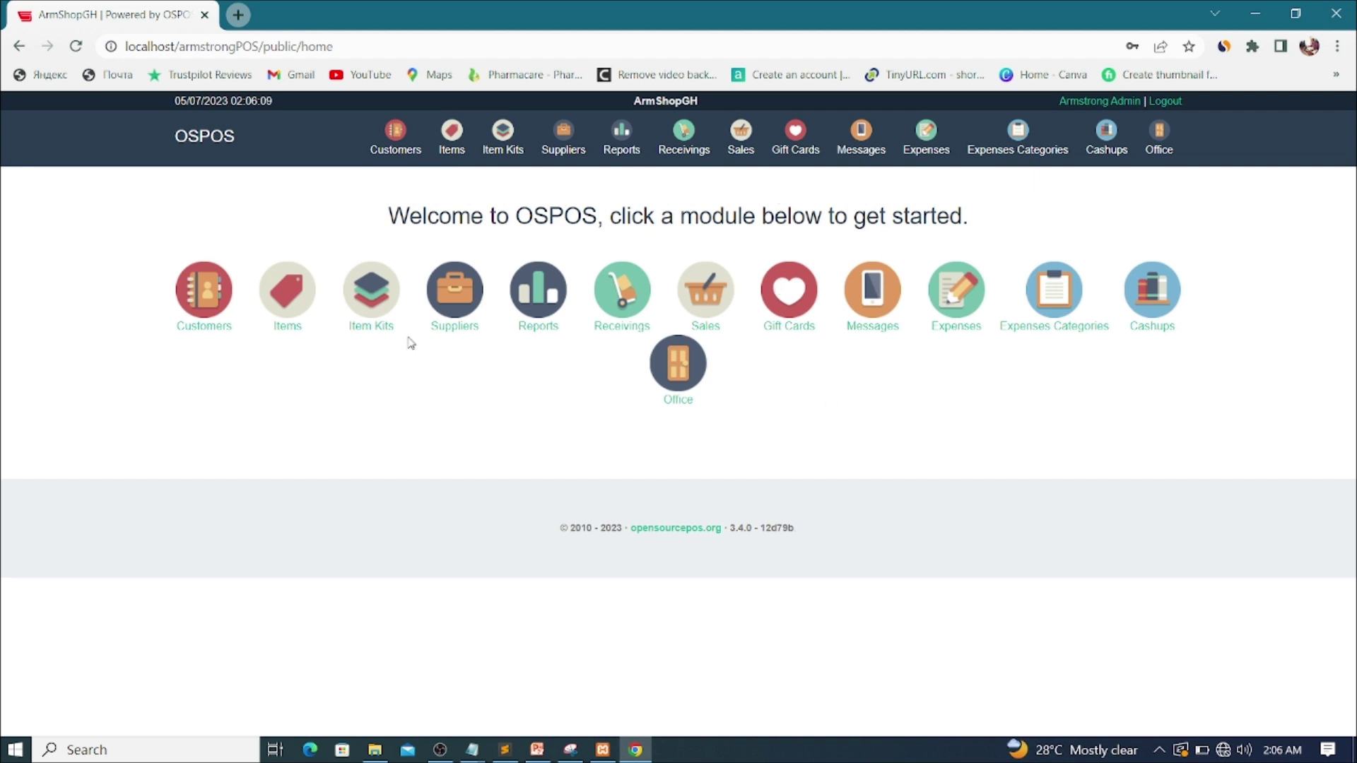
Step: Open the Items module, whose inventory list is currently empty
left_click(288, 305)
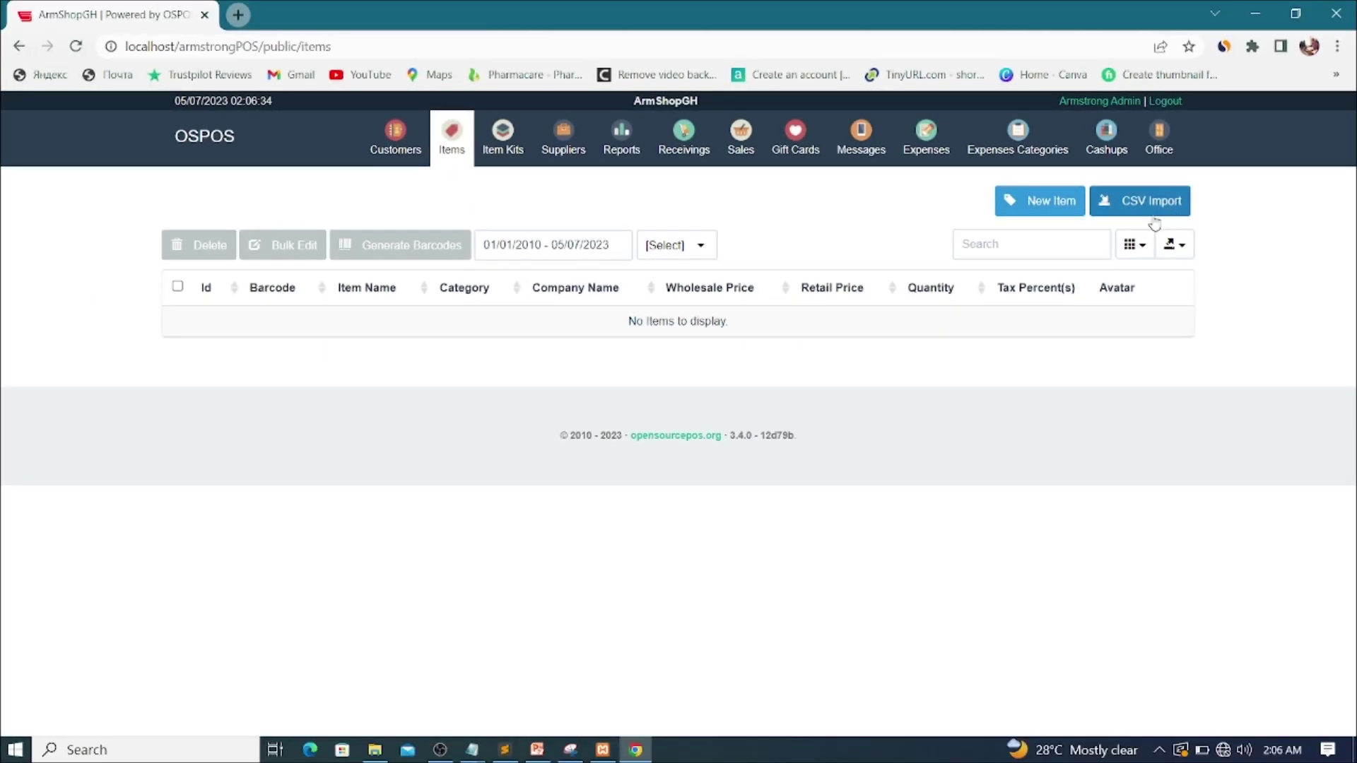
left_click(1152, 216)
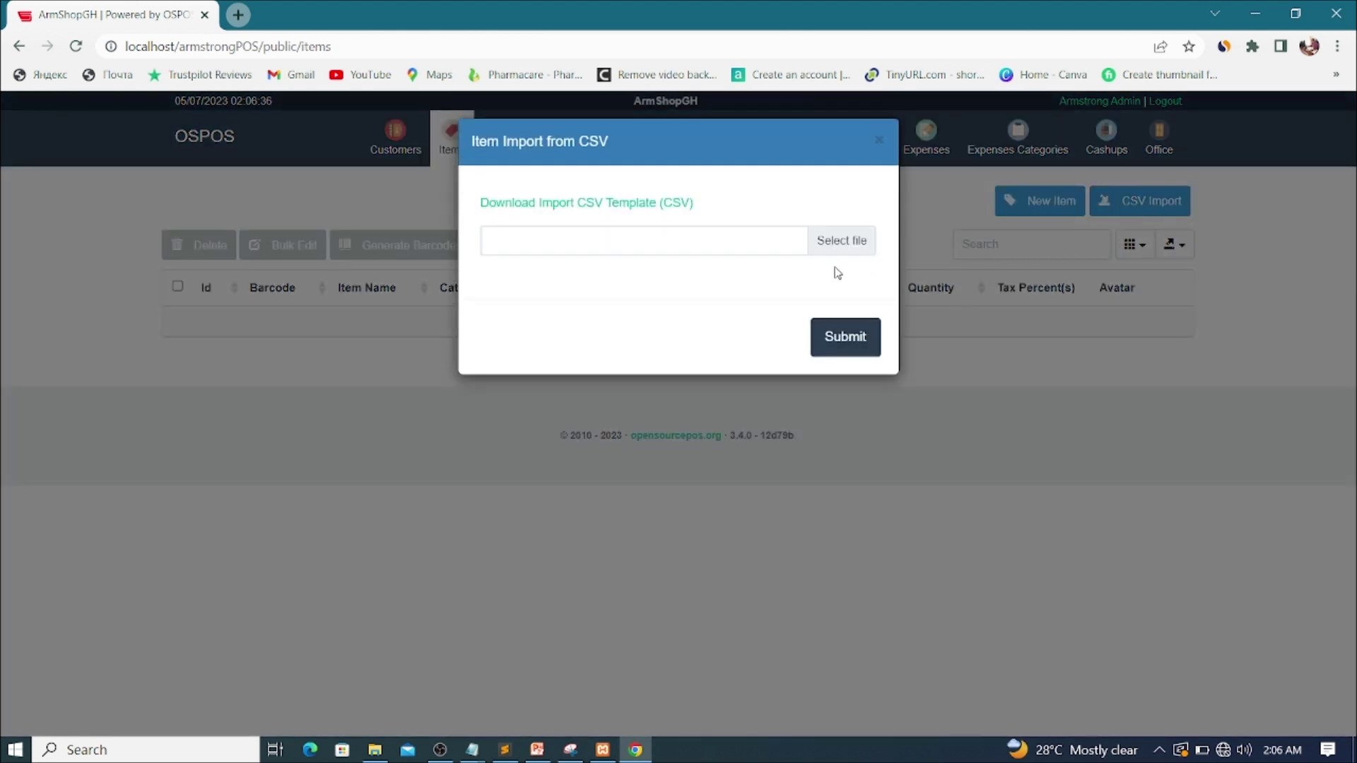
left_click(840, 249)
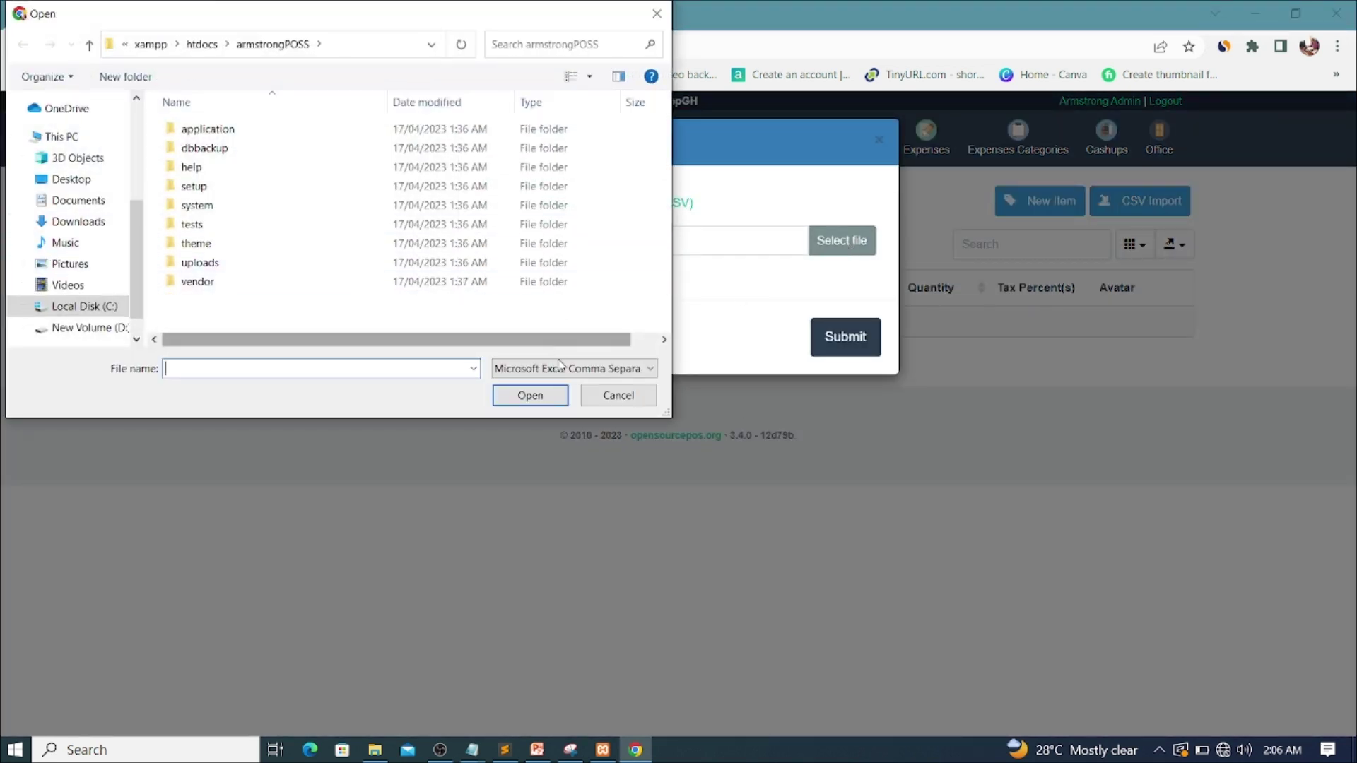
left_click(613, 405)
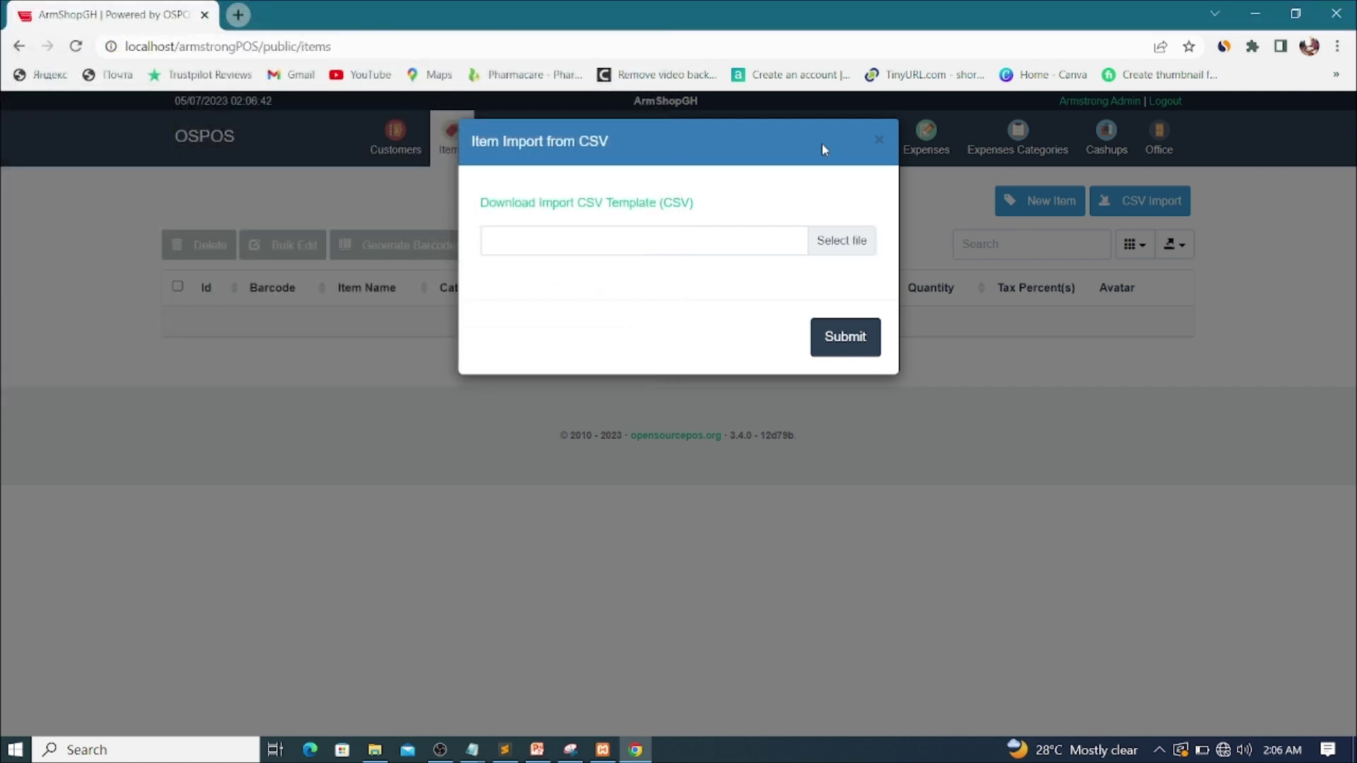
left_click(876, 140)
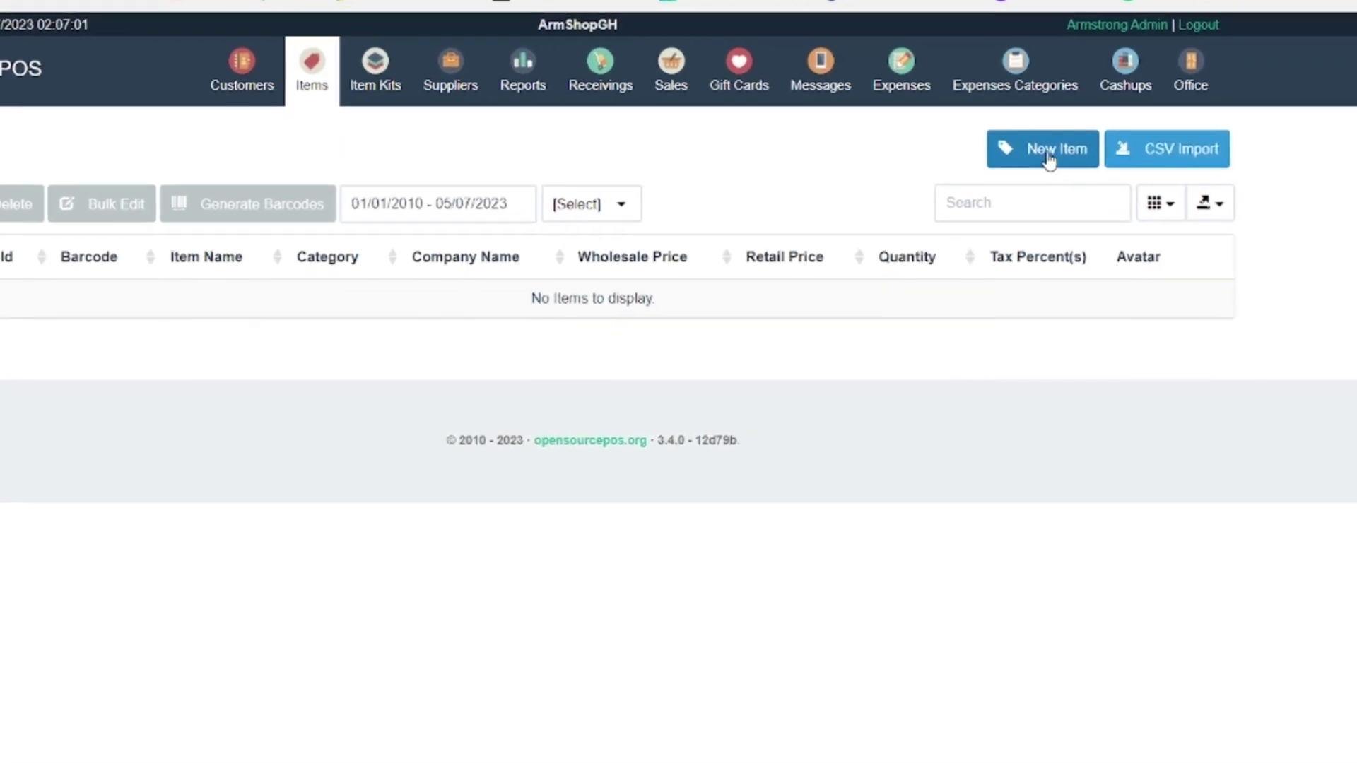
Step: Start a blank New Item form from the Items page
left_click(1049, 157)
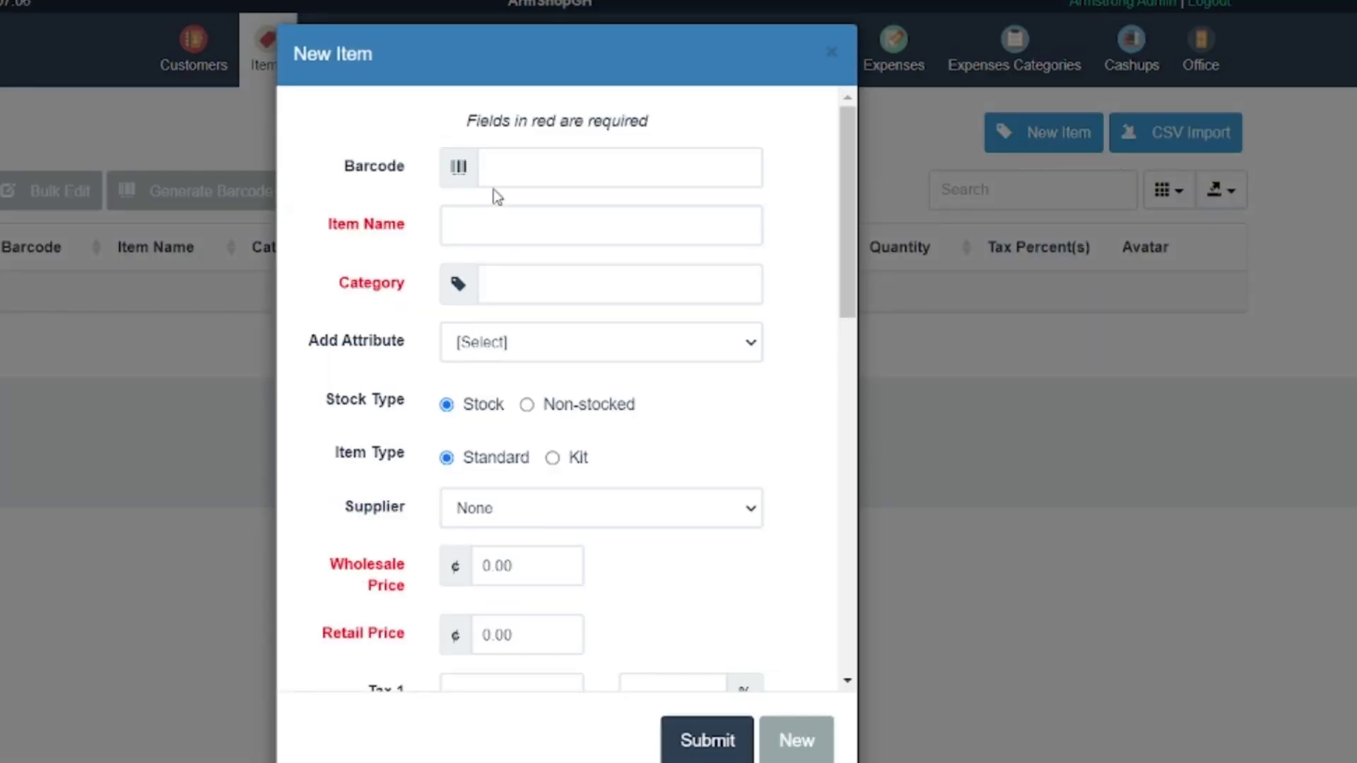
left_click(505, 167)
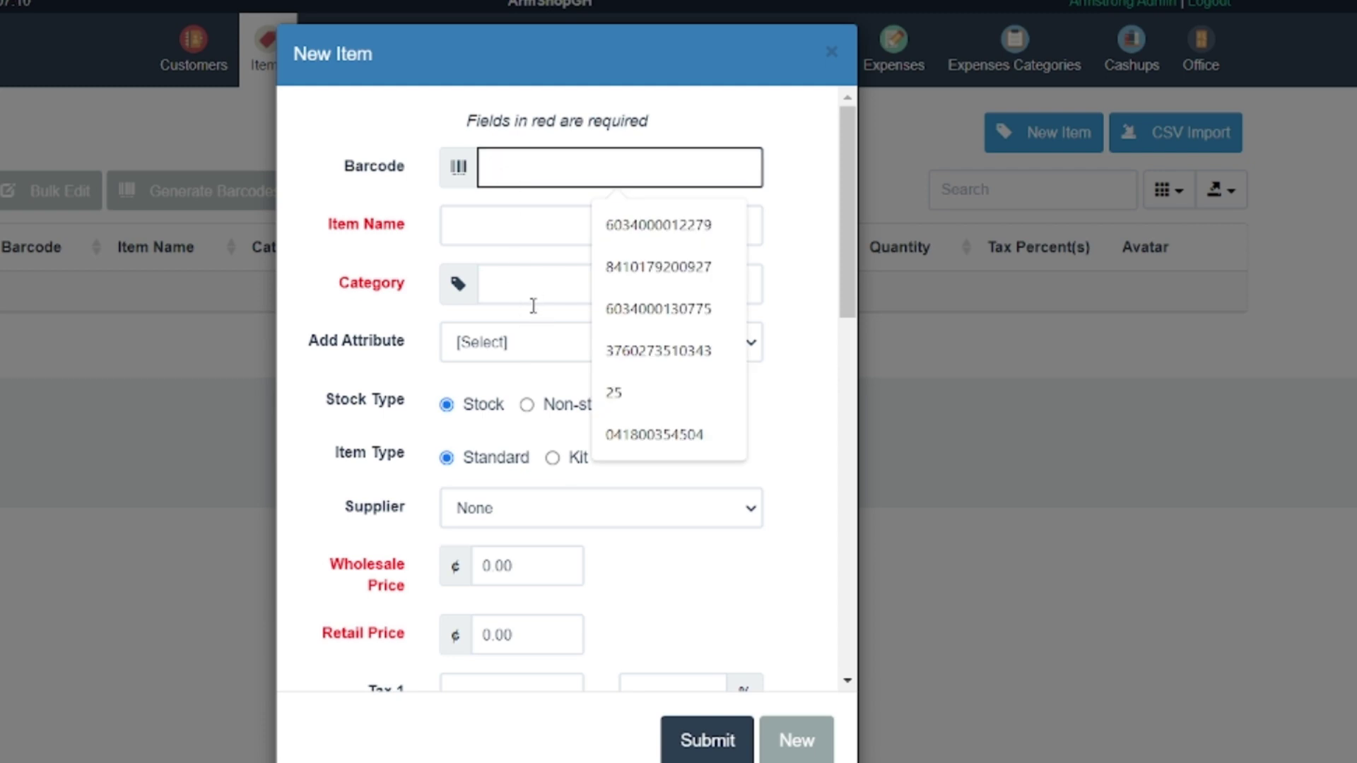
scroll(515, 346, "down", 10)
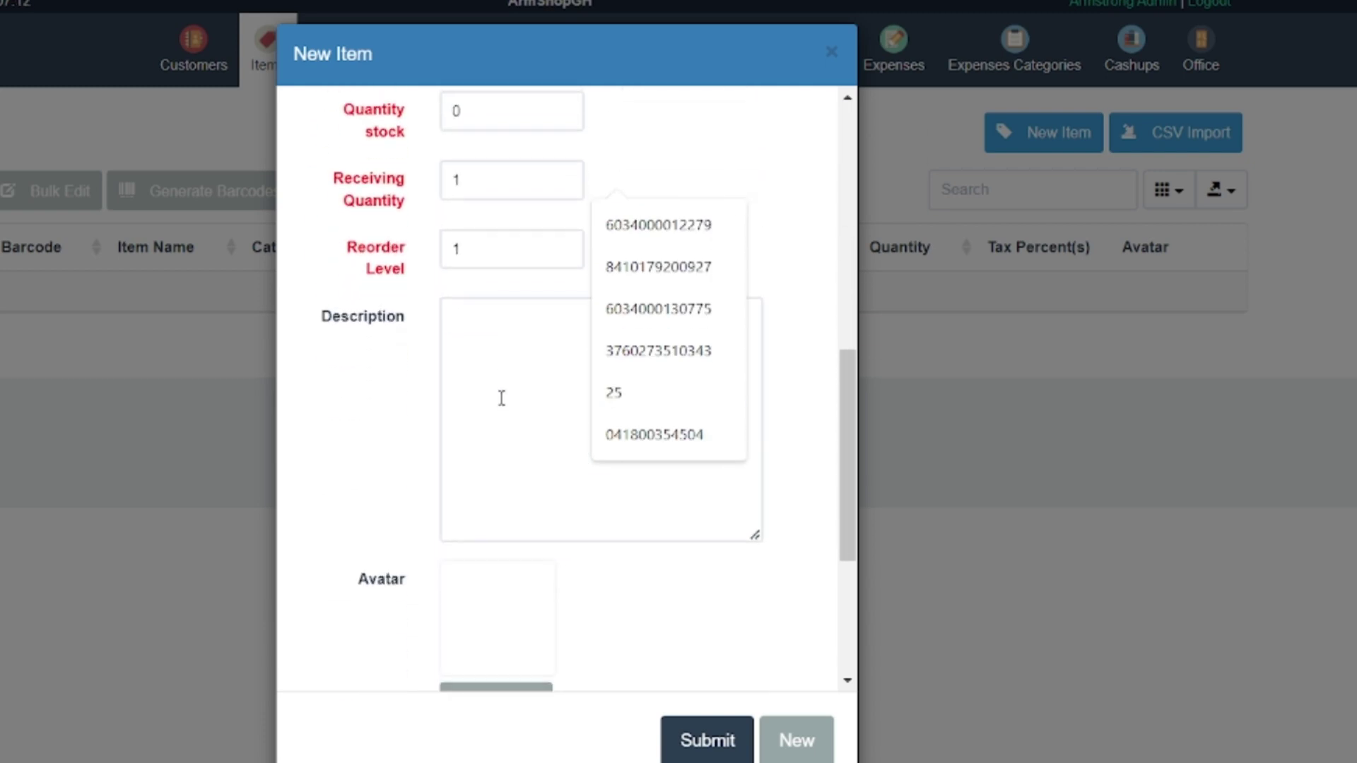
scroll(502, 399, "up", 10)
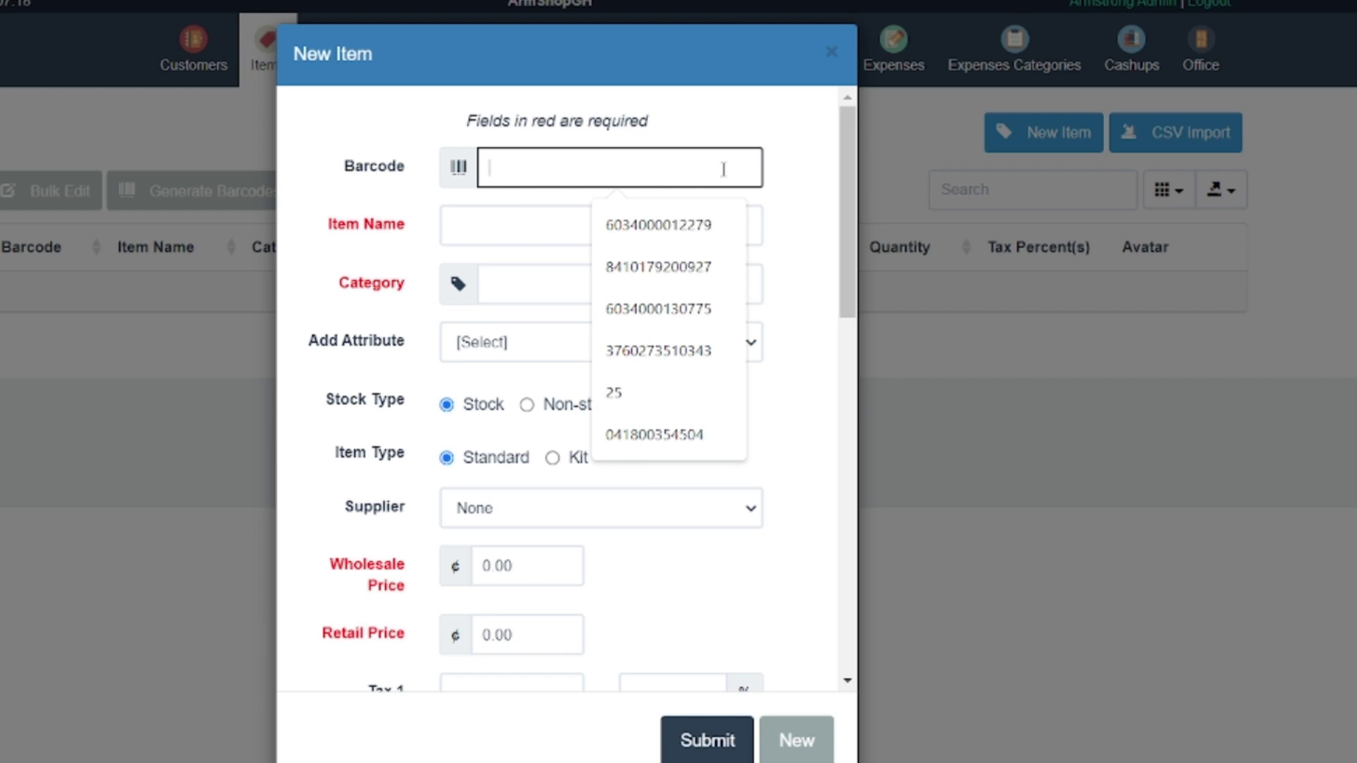
left_click(726, 125)
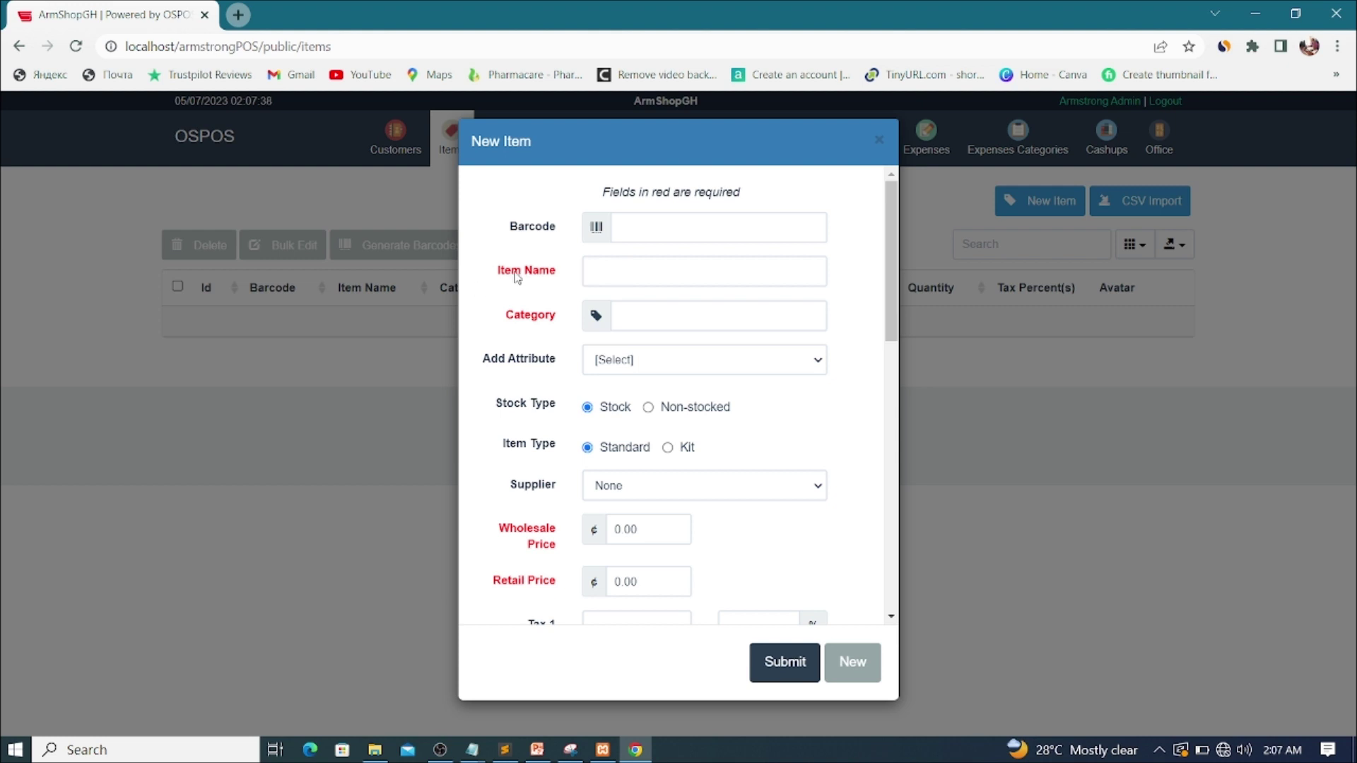
Step: Name the new item 'BELLA VENAS 2L' and set its category to ALCOHOL
left_click(622, 271)
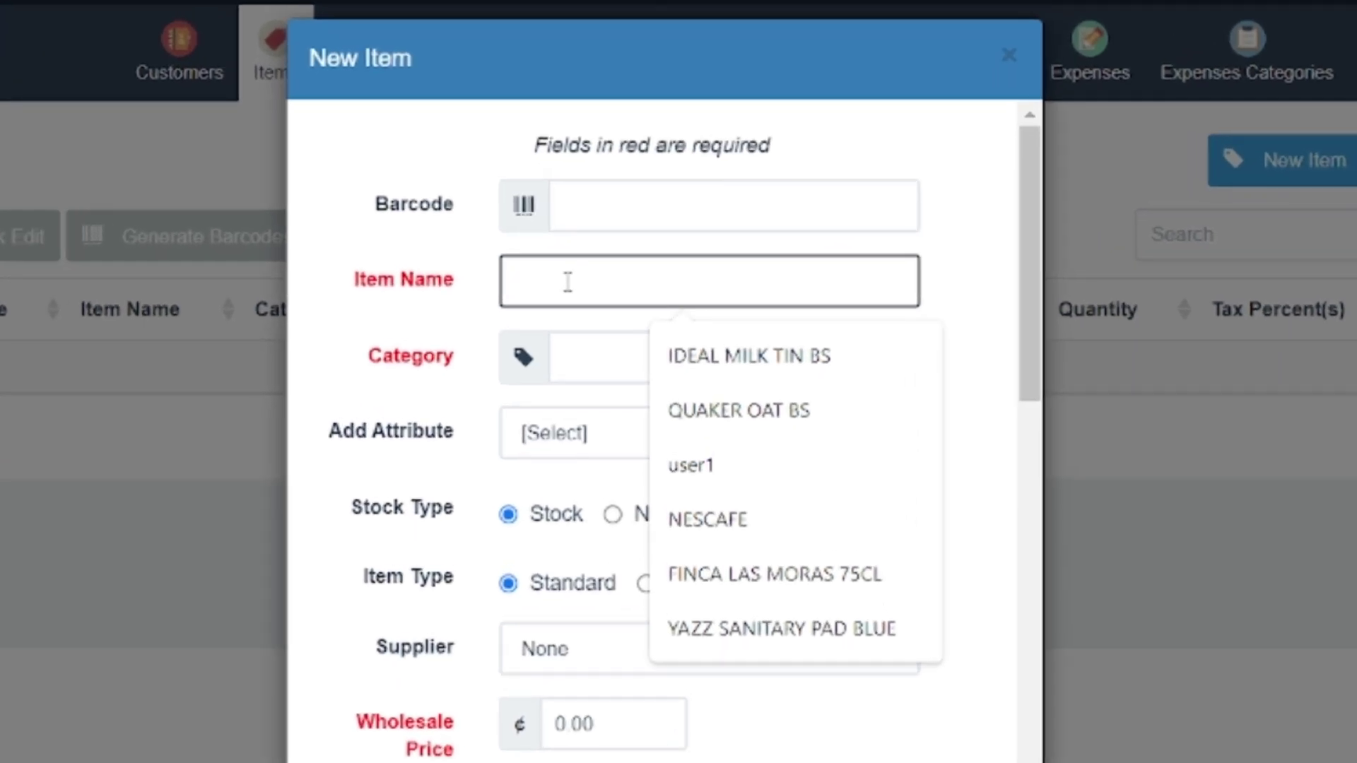
type("d")
key("BackSpace")
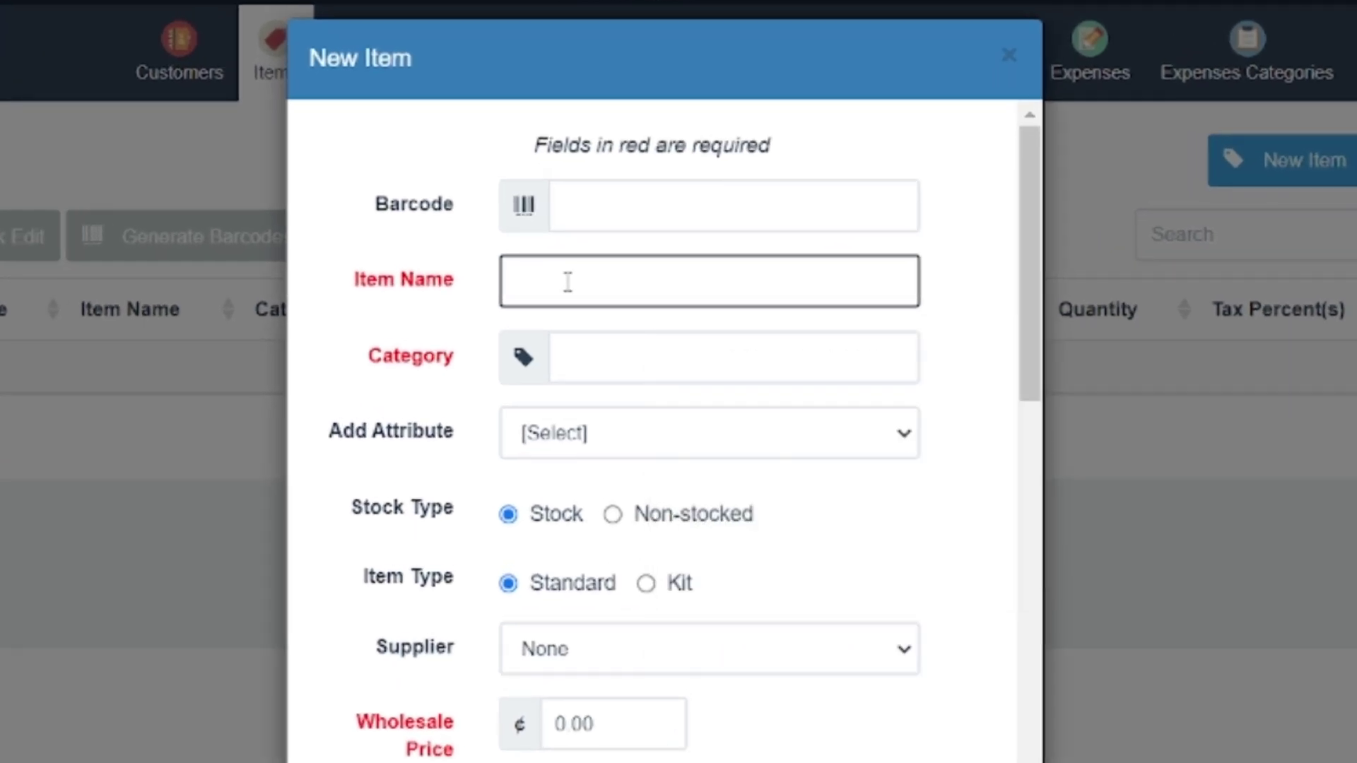
type("BE")
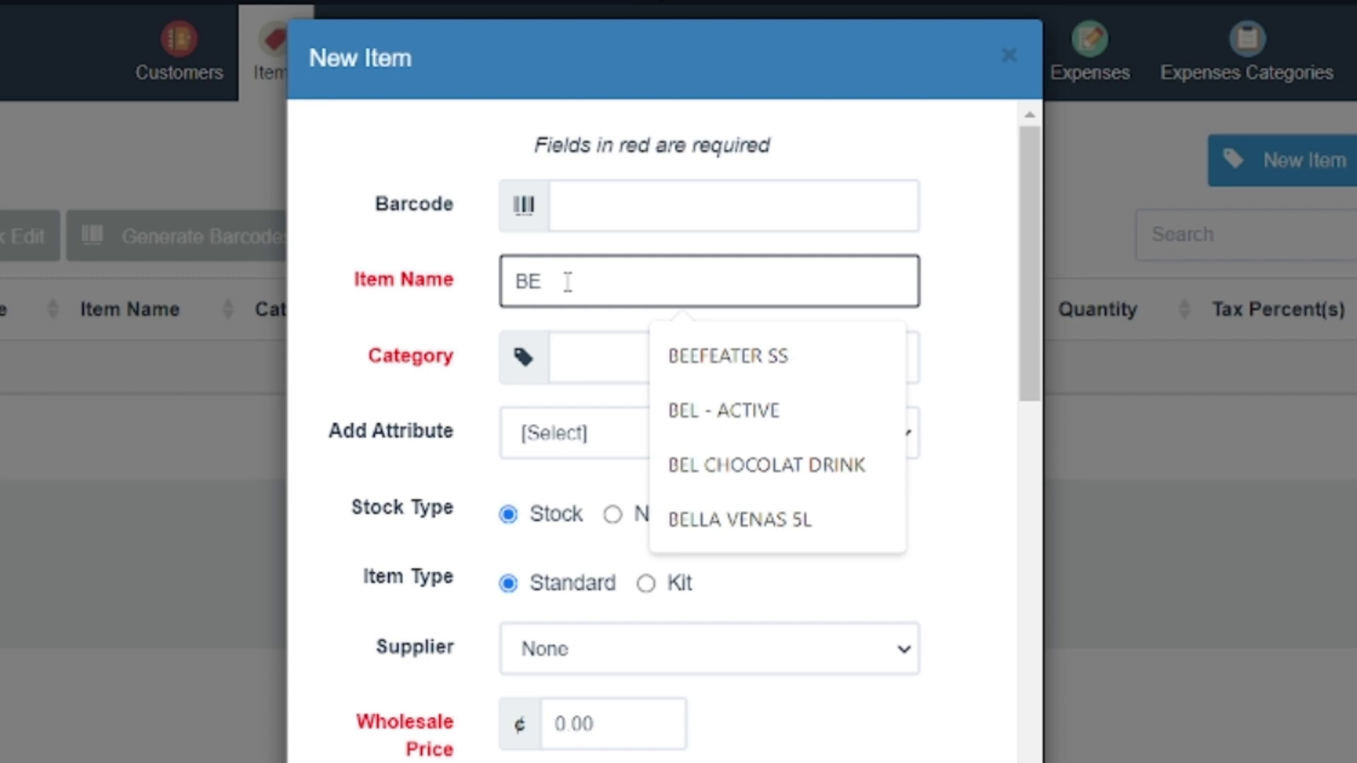
type("LLA")
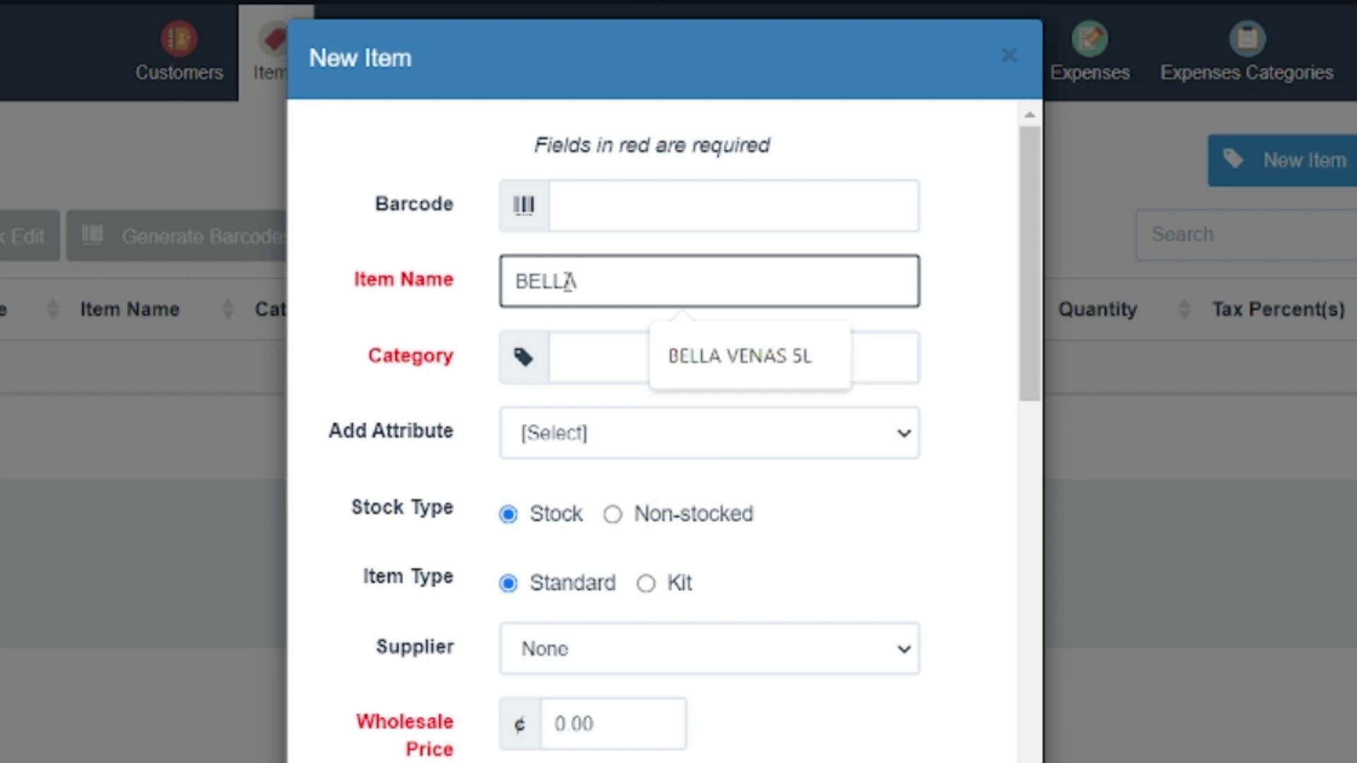
type(" VENAS")
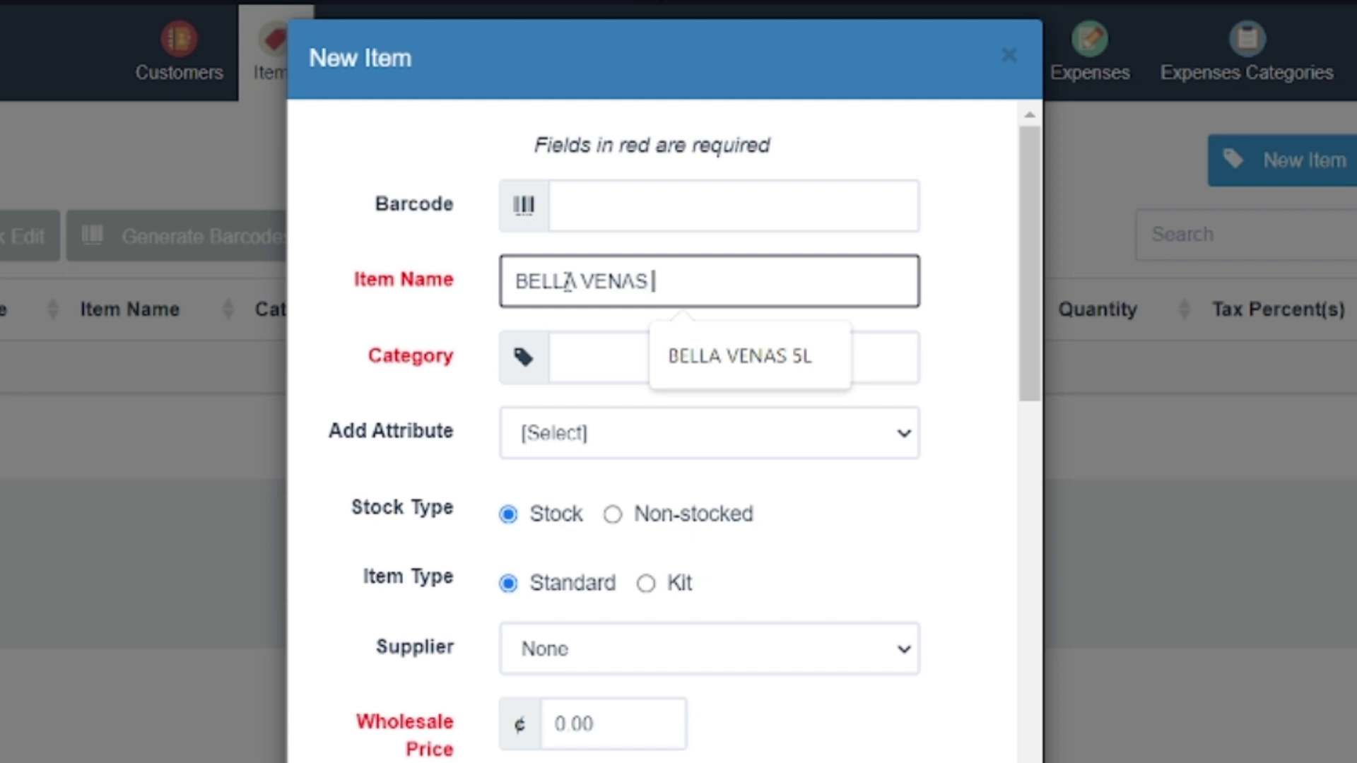
type("2L")
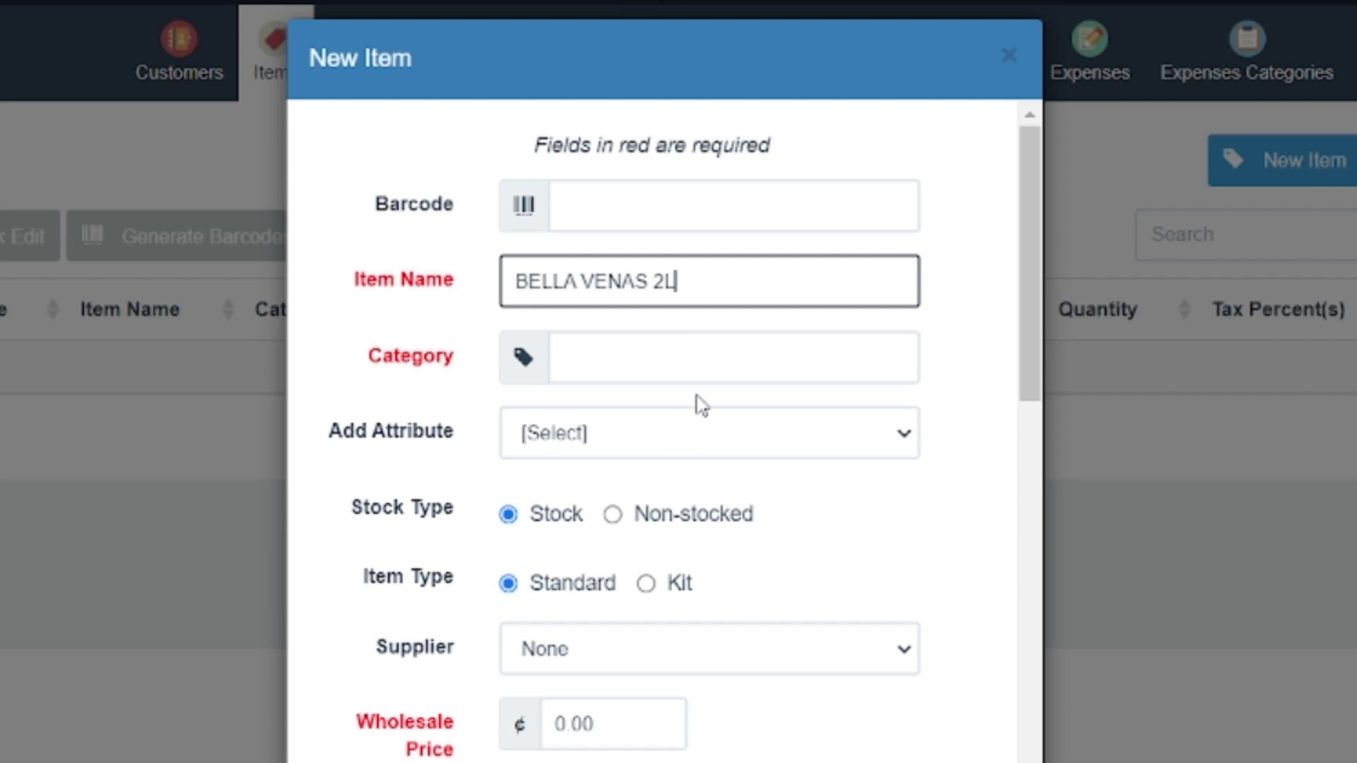
left_click(605, 357)
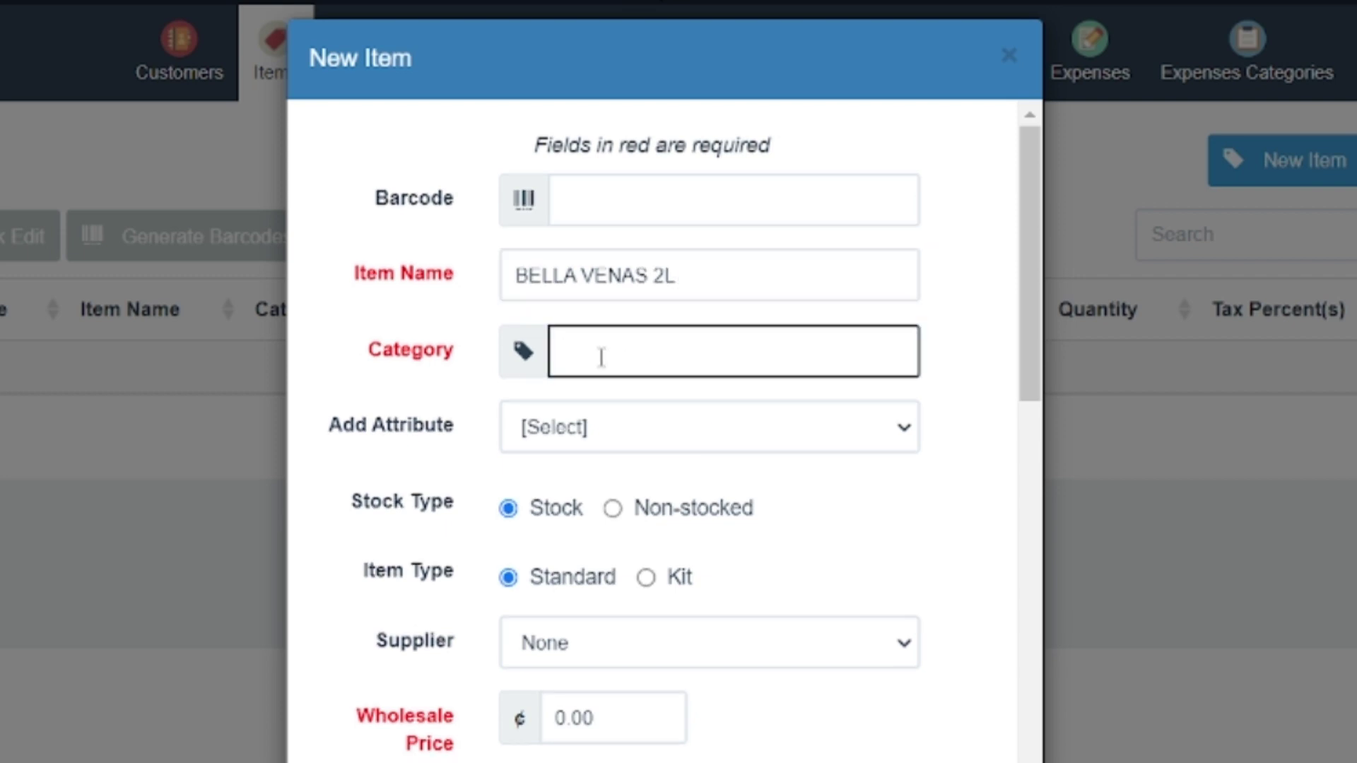
type("ALCOHOL")
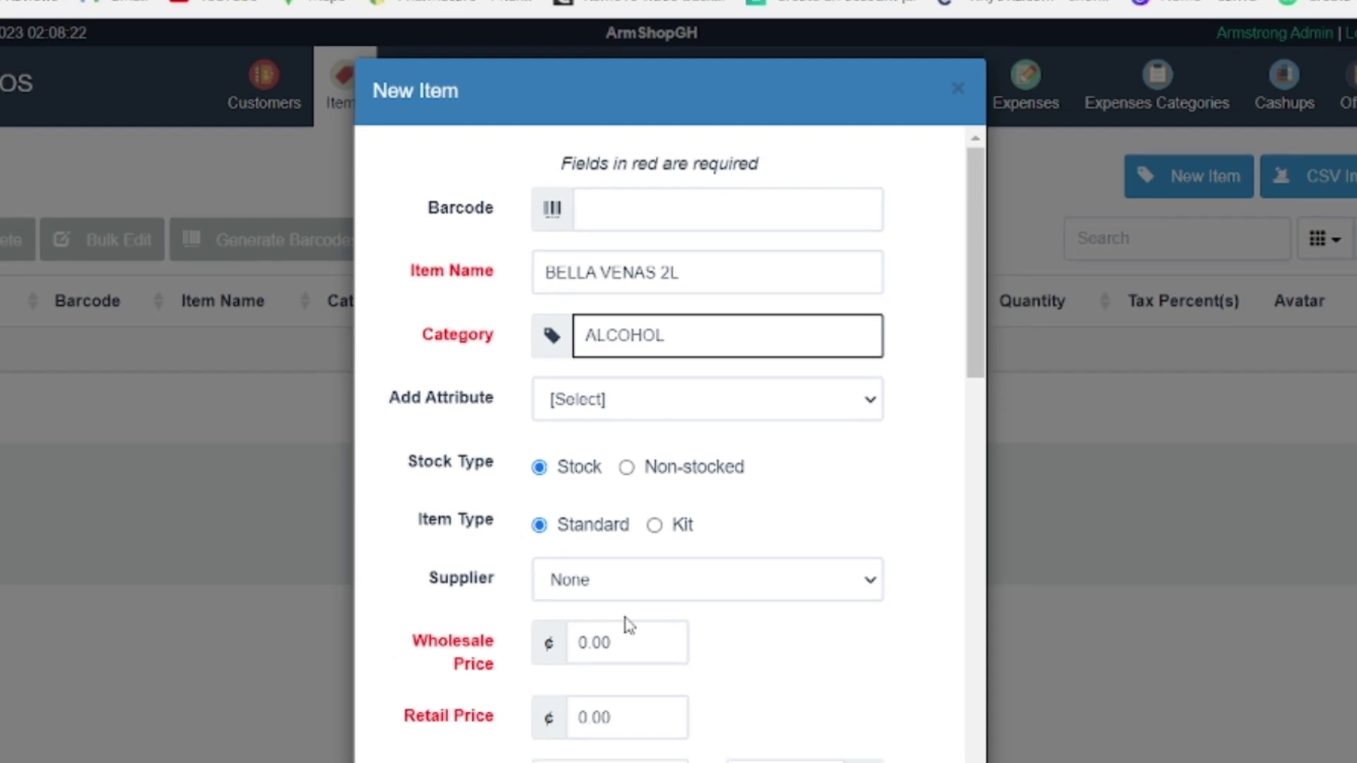
Step: Give BELLA VENAS 2L wholesale price 120, retail price 150 and stock quantity 10
scroll(625, 622, "down", 2)
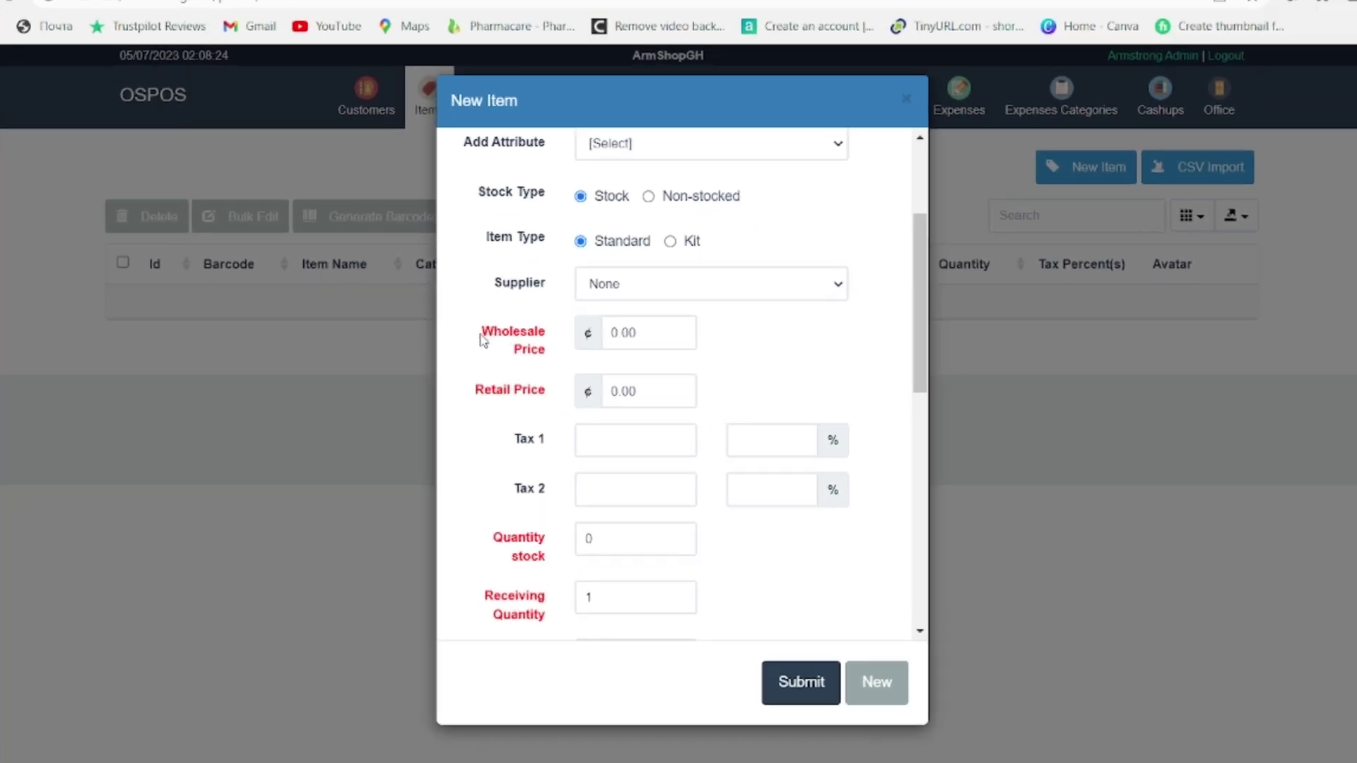
left_click_drag(501, 350, 556, 365)
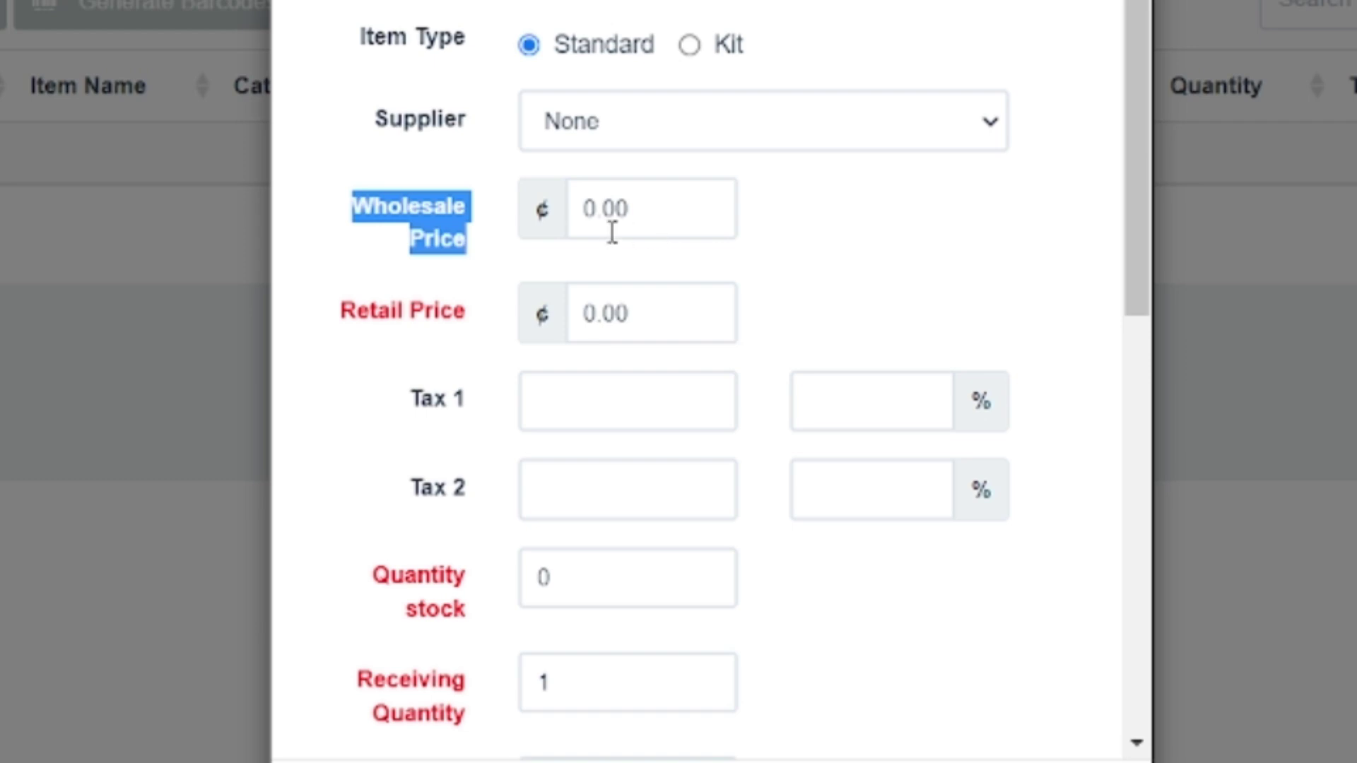
left_click(624, 205)
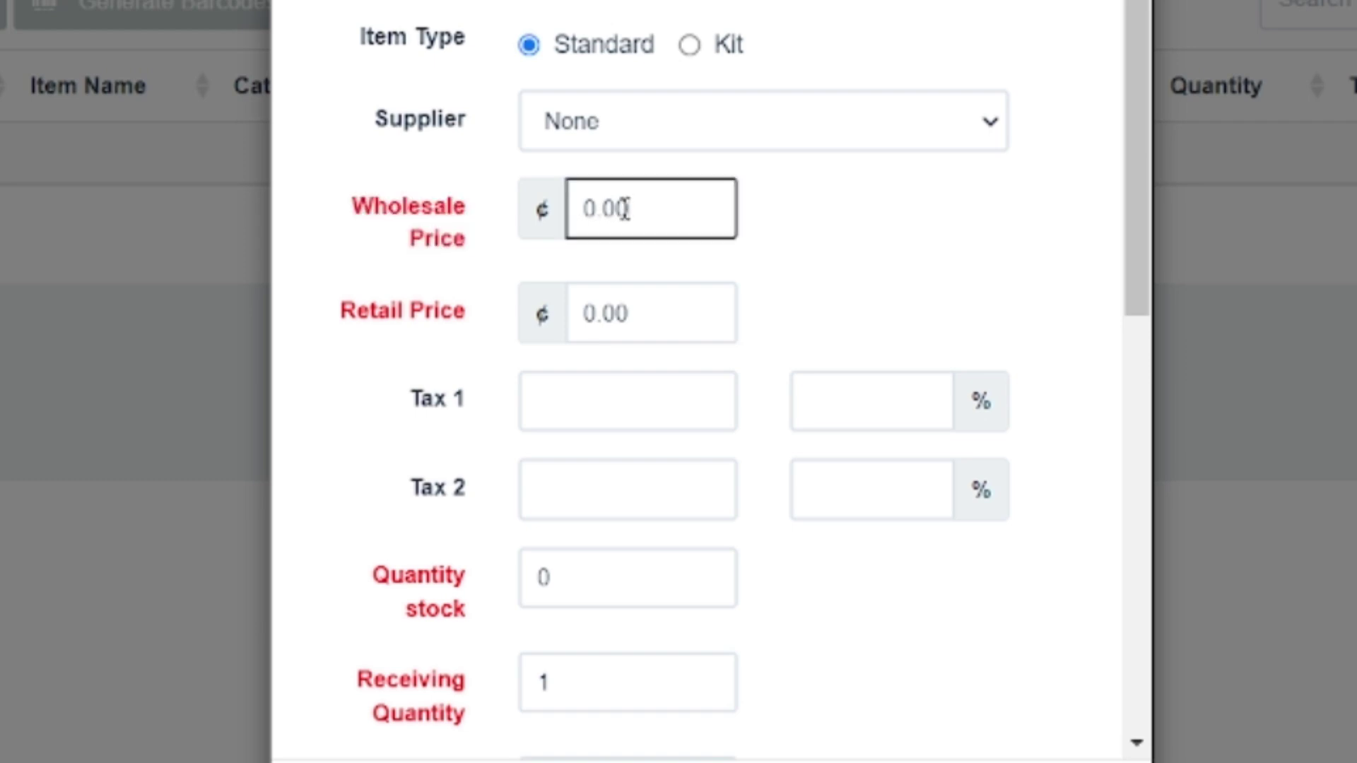
double_click(638, 206)
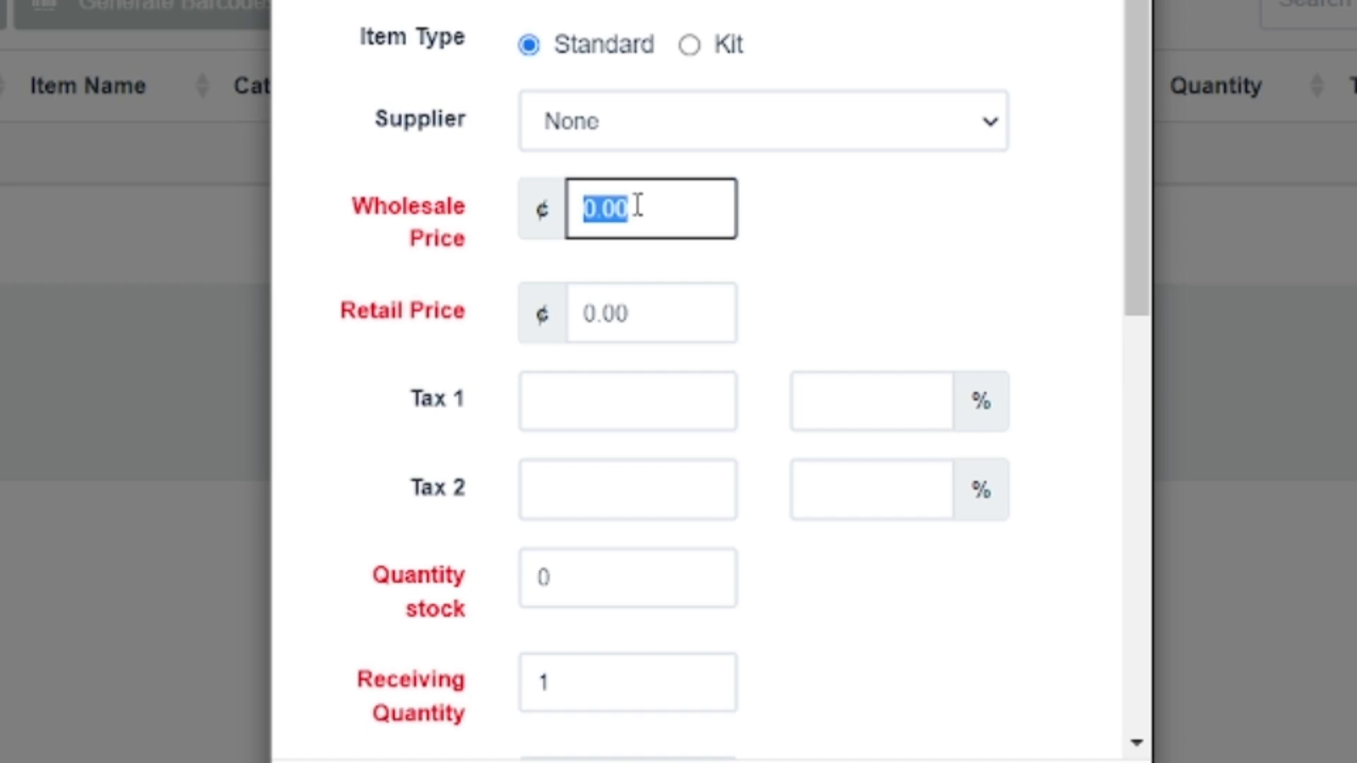
type("120")
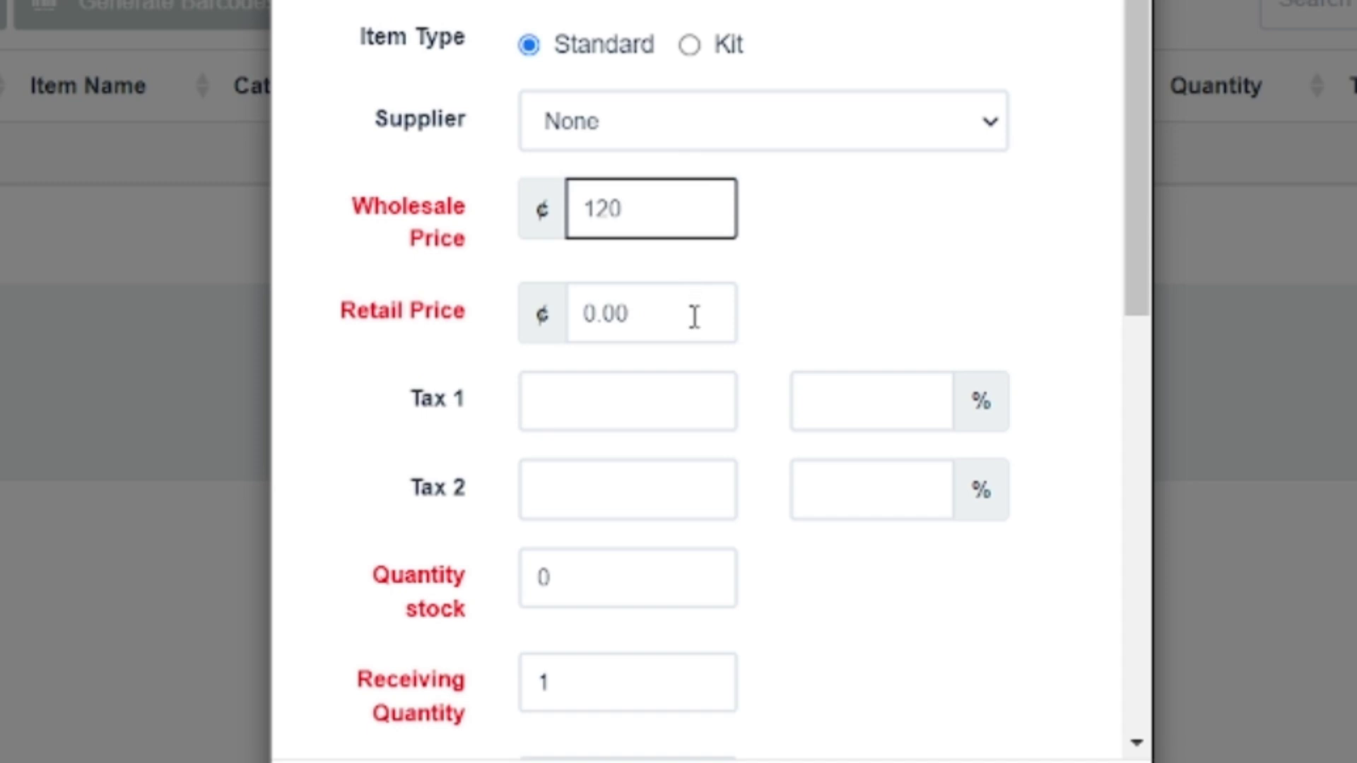
double_click(689, 320)
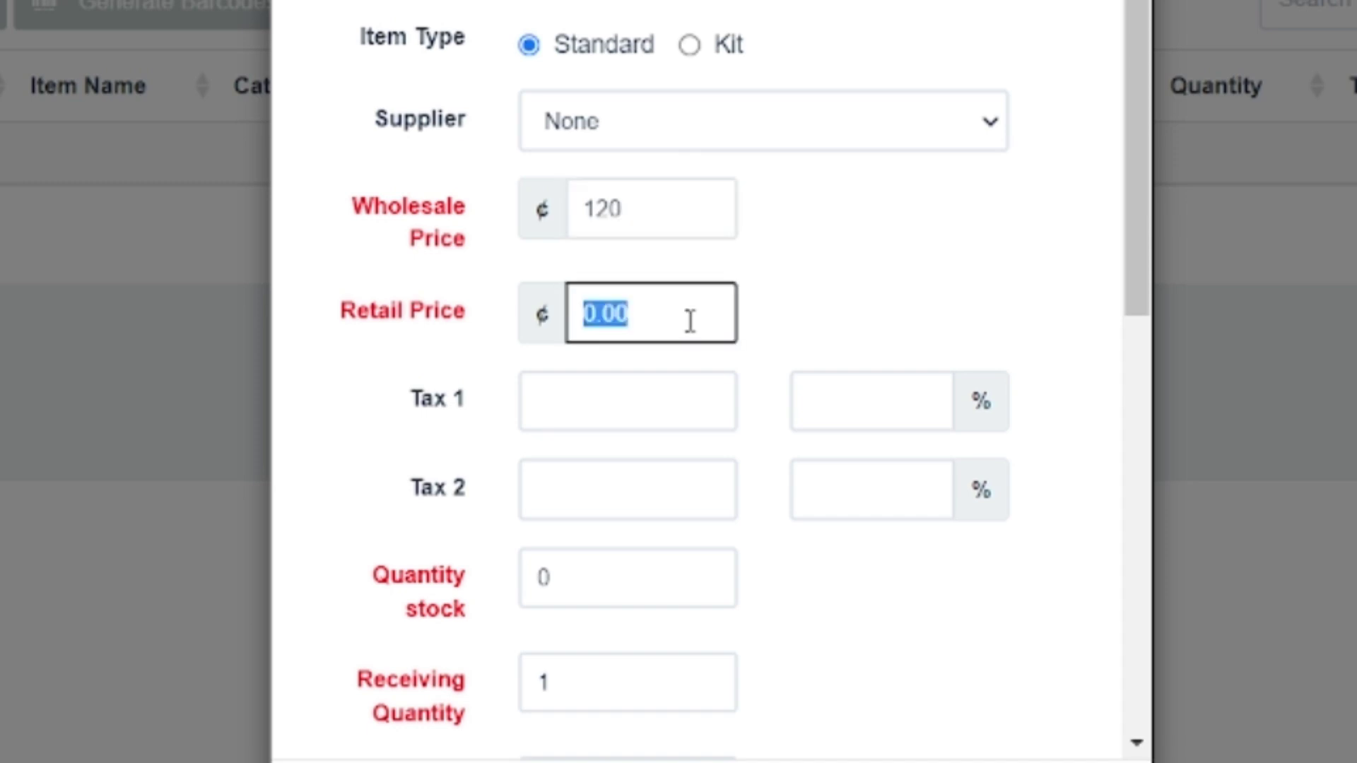
type("150")
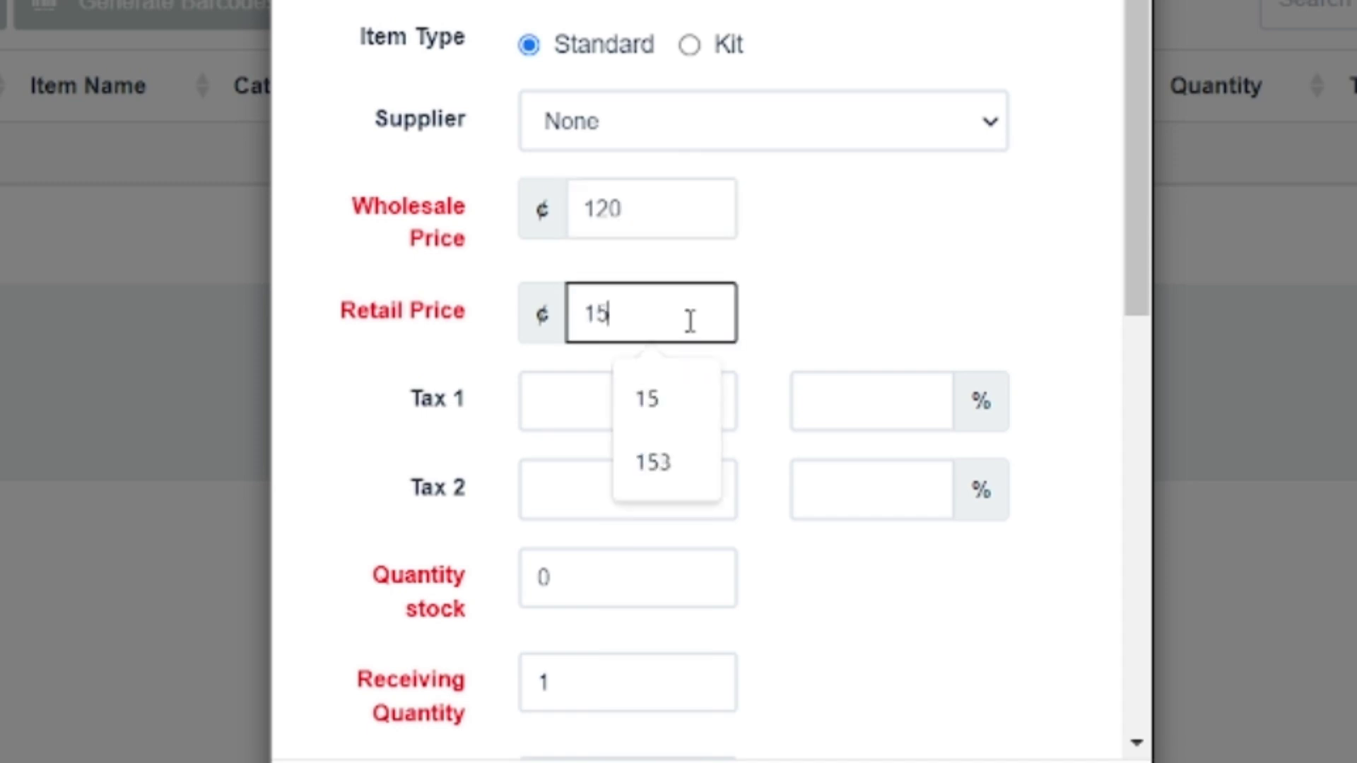
left_click(842, 278)
scroll(831, 297, "down", 3)
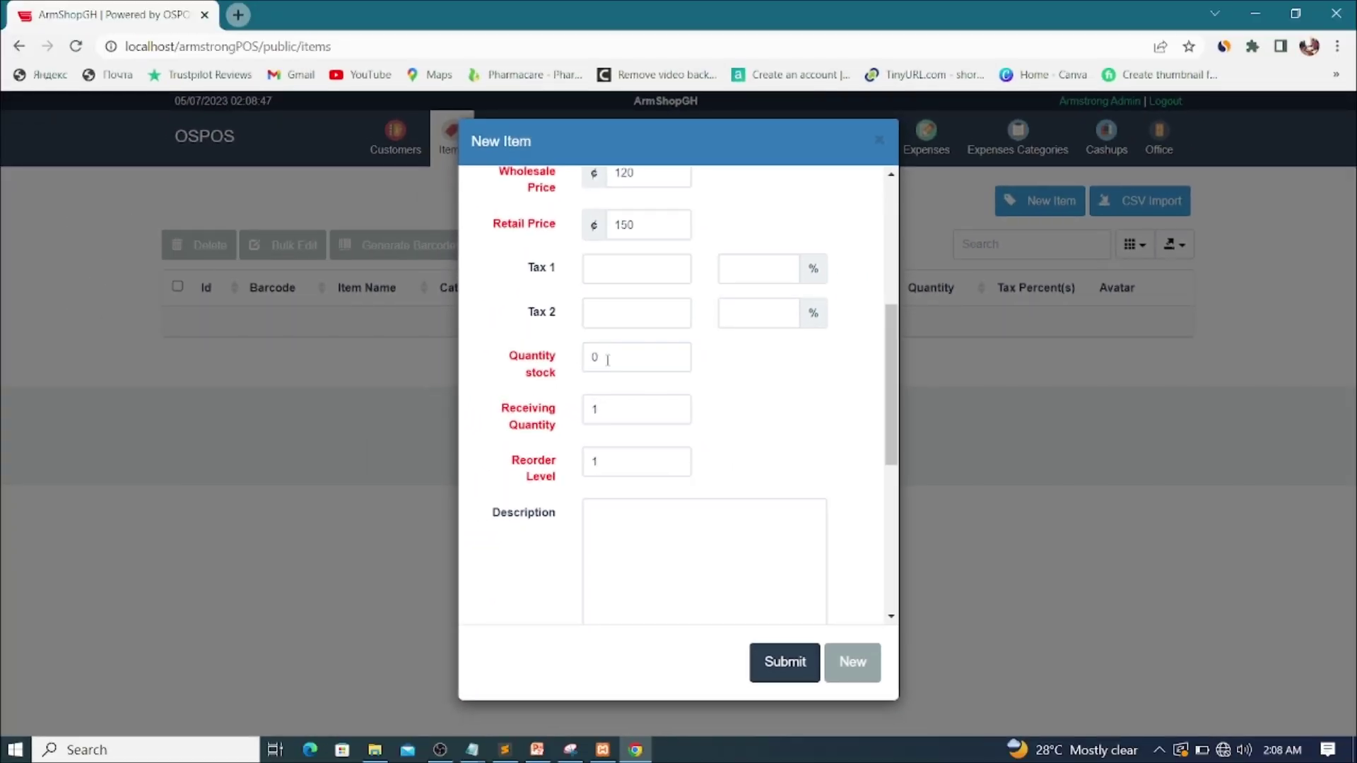
double_click(540, 275)
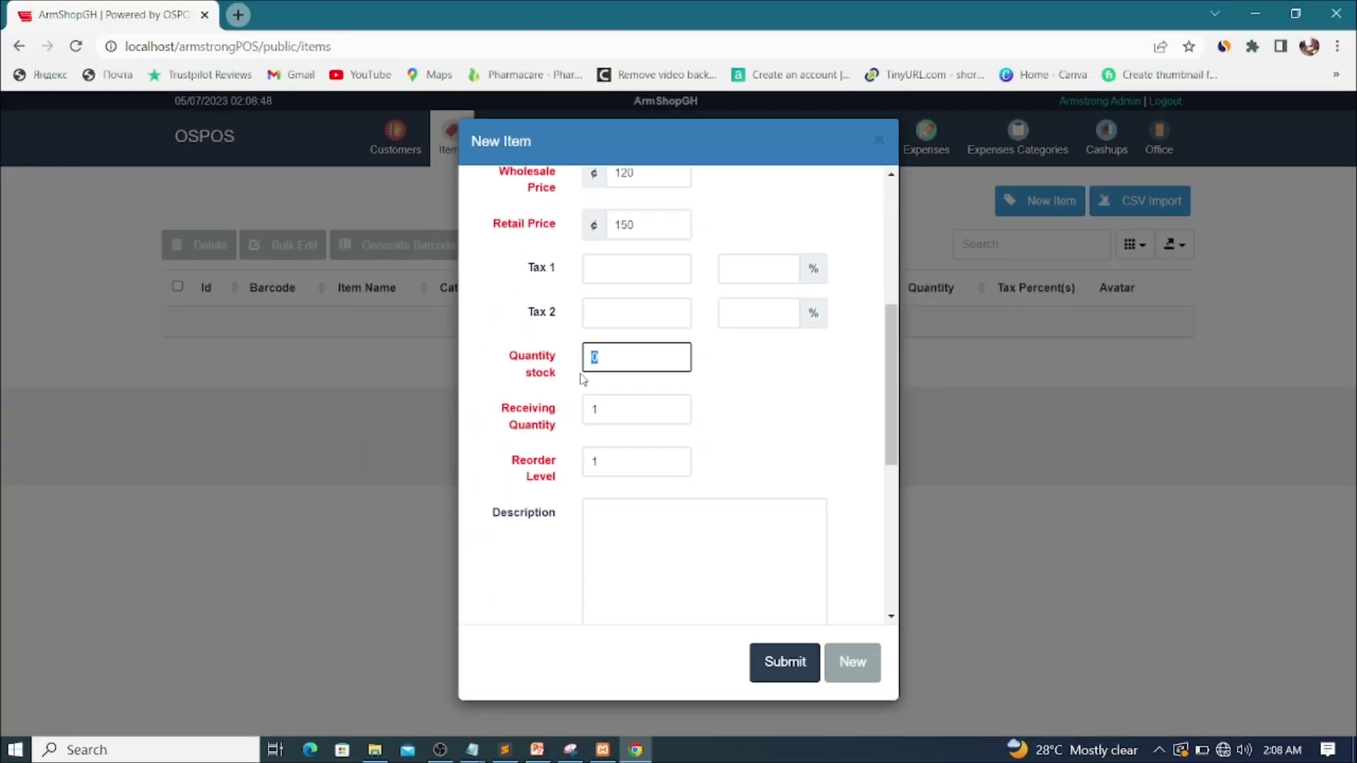
type("10")
Step: Save BELLA VENAS 2L and name the next item 'COWBELL TIN' in category FOOD
left_click(852, 665)
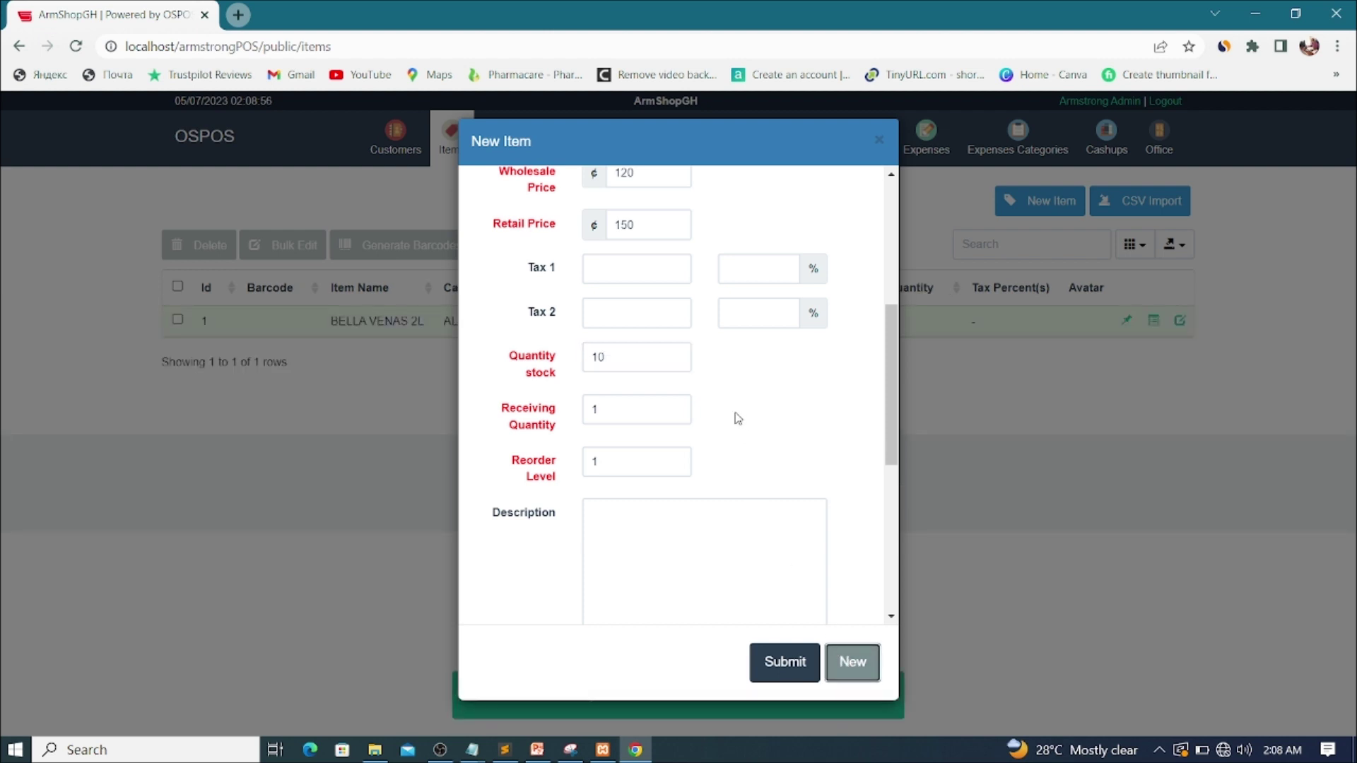
scroll(682, 178, "up", 1)
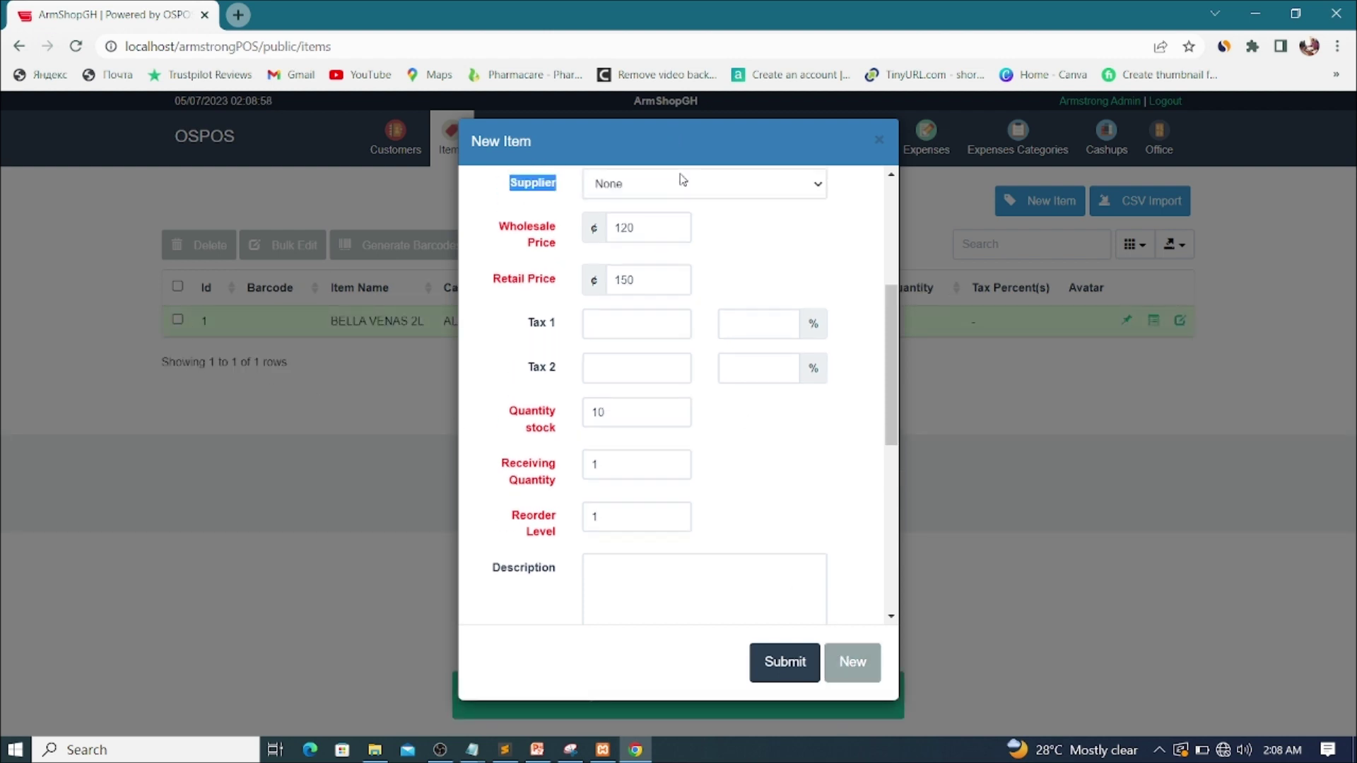
scroll(682, 177, "up", 5)
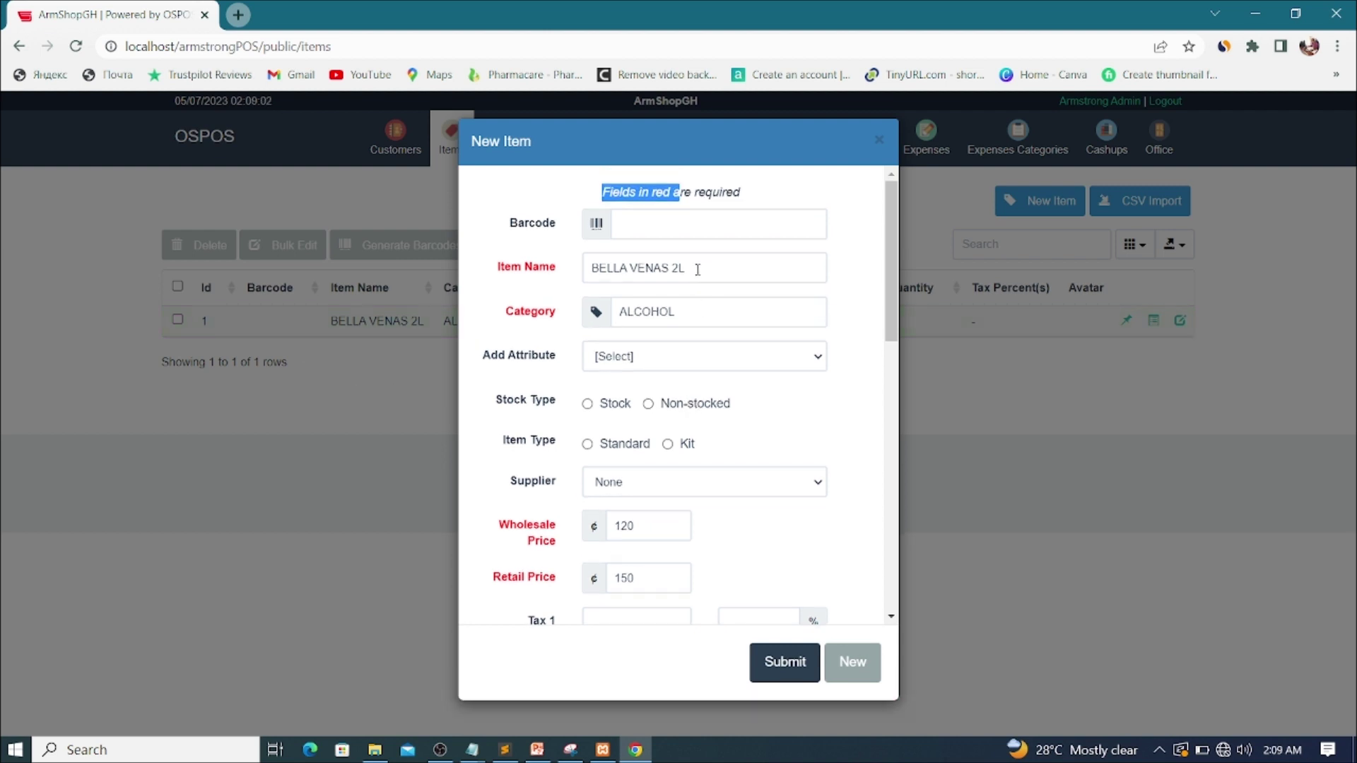
left_click_drag(696, 269, 566, 271)
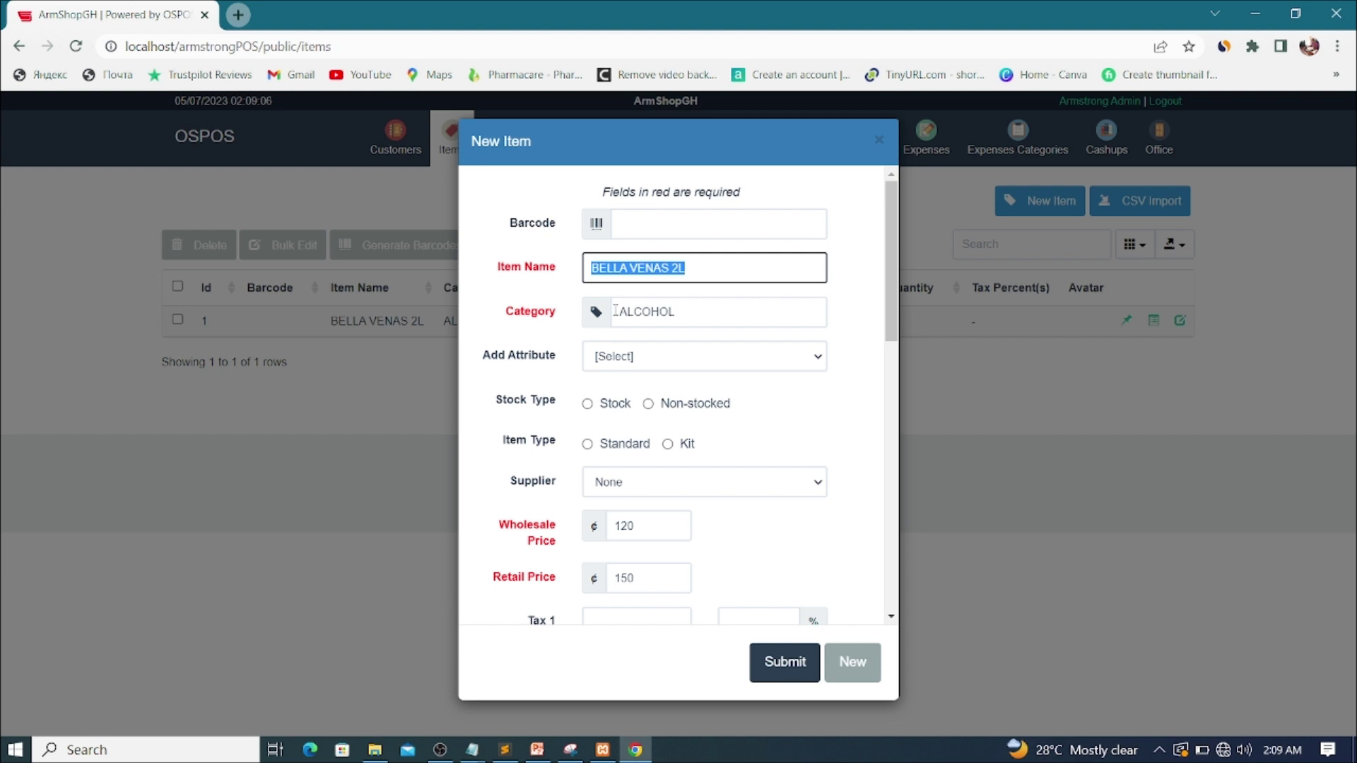
key("BackSpace")
type("COW")
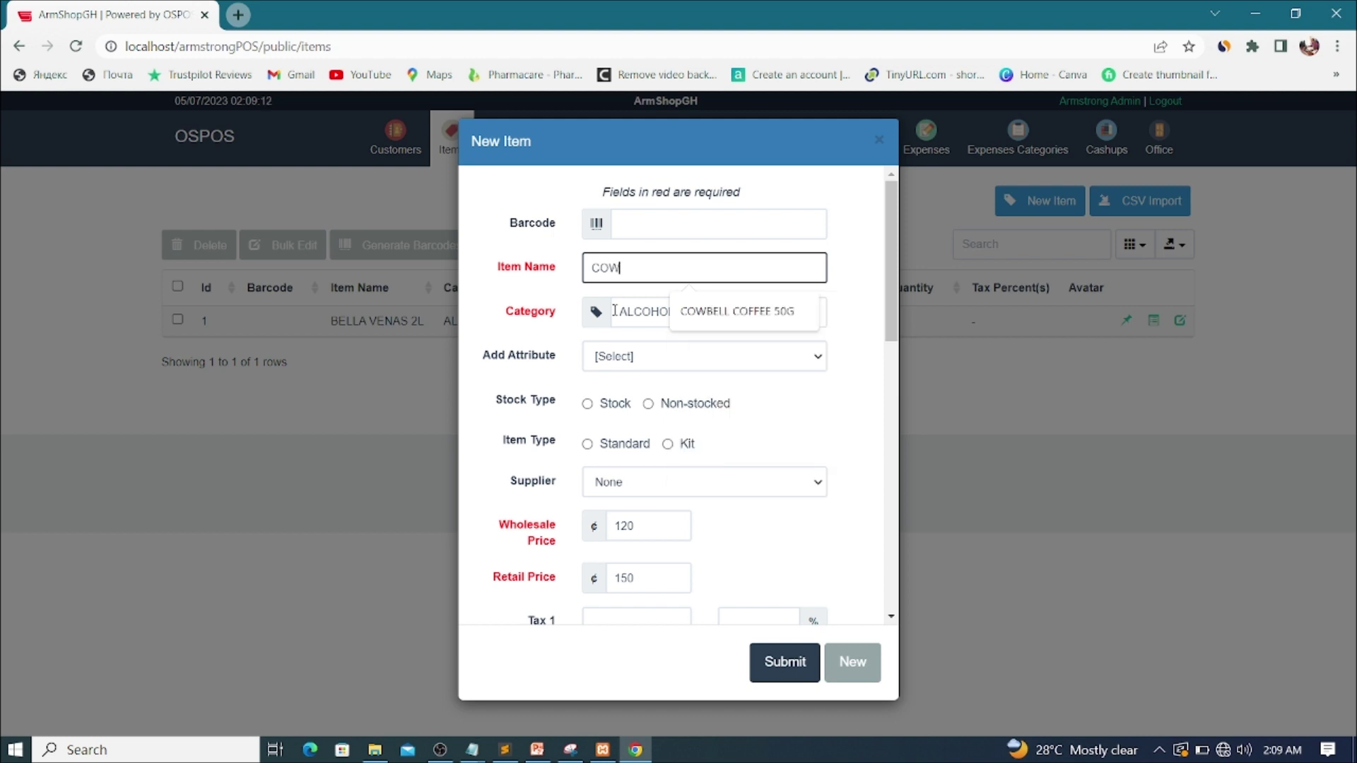
type("BELL TIO")
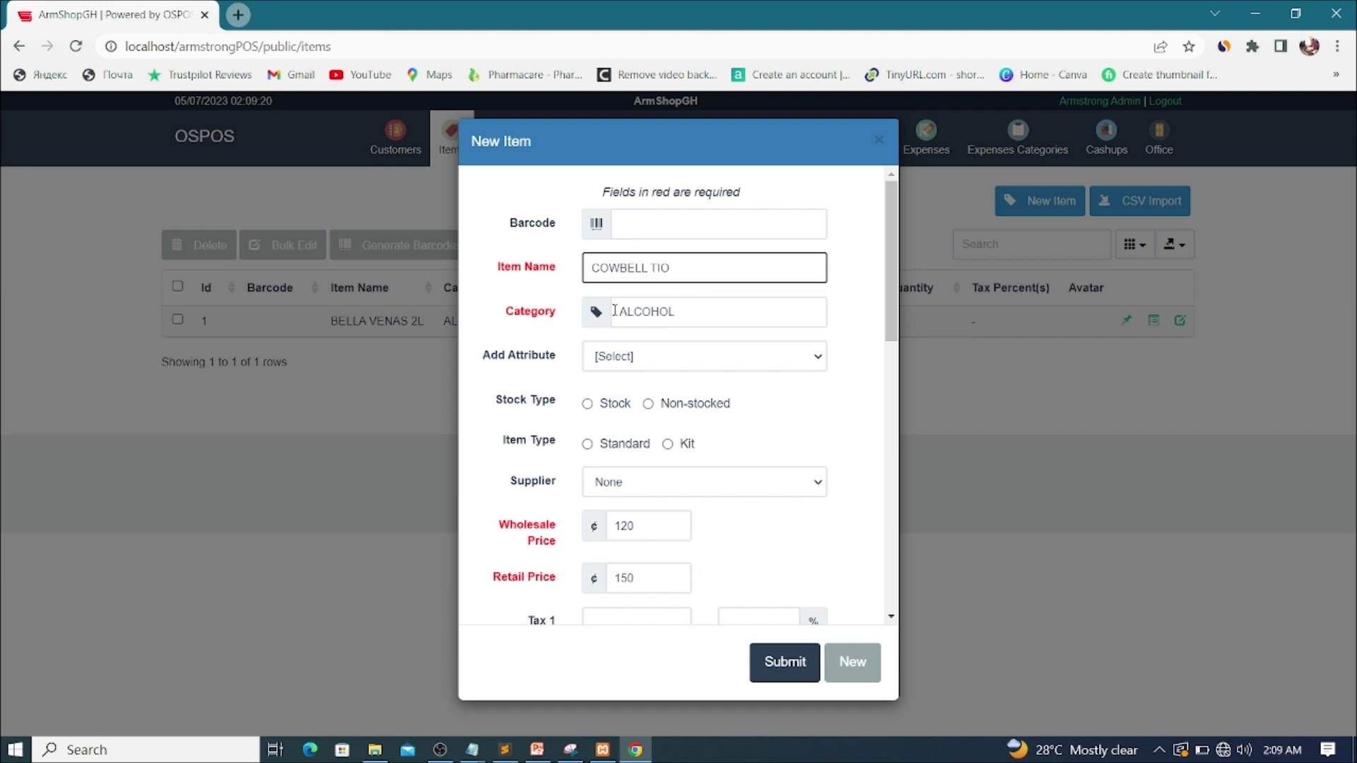
key("BackSpace")
type("N")
double_click(711, 313)
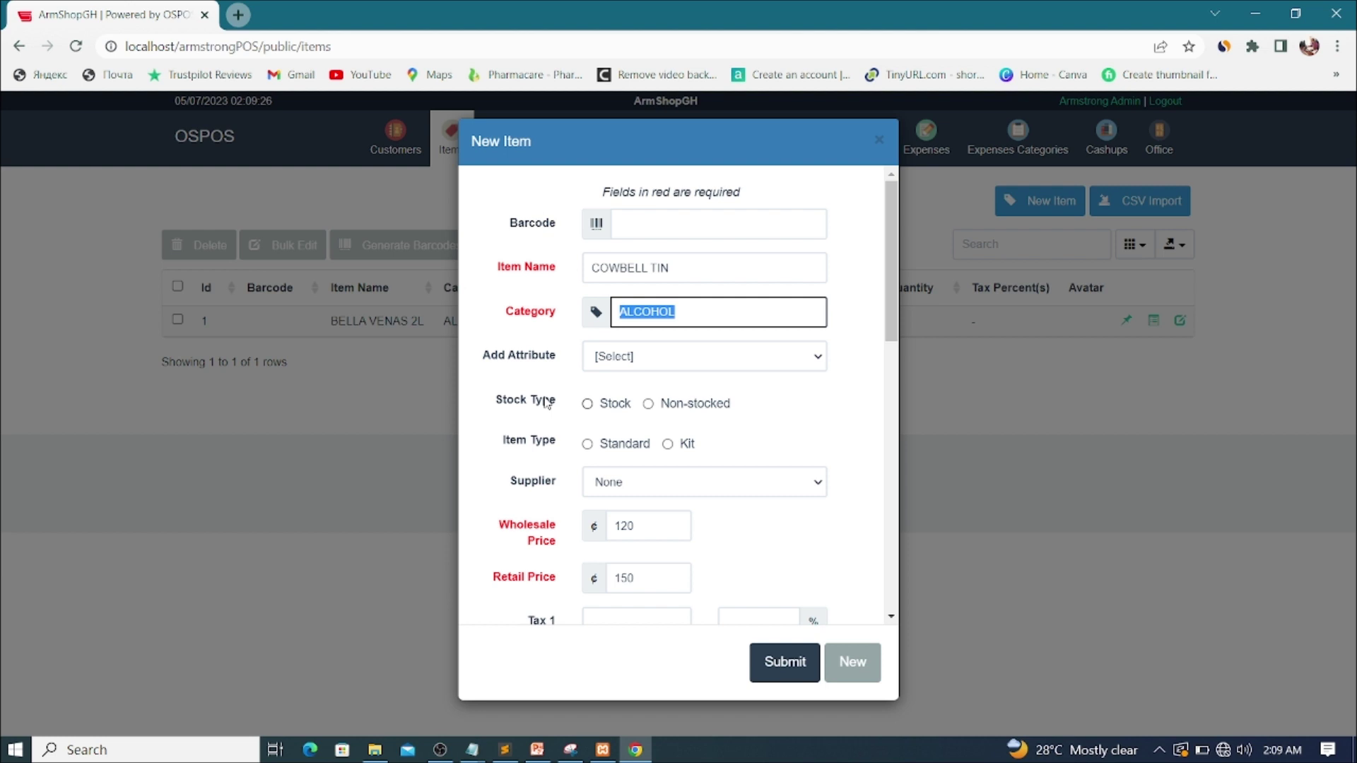
key("BackSpace")
type("FOOD")
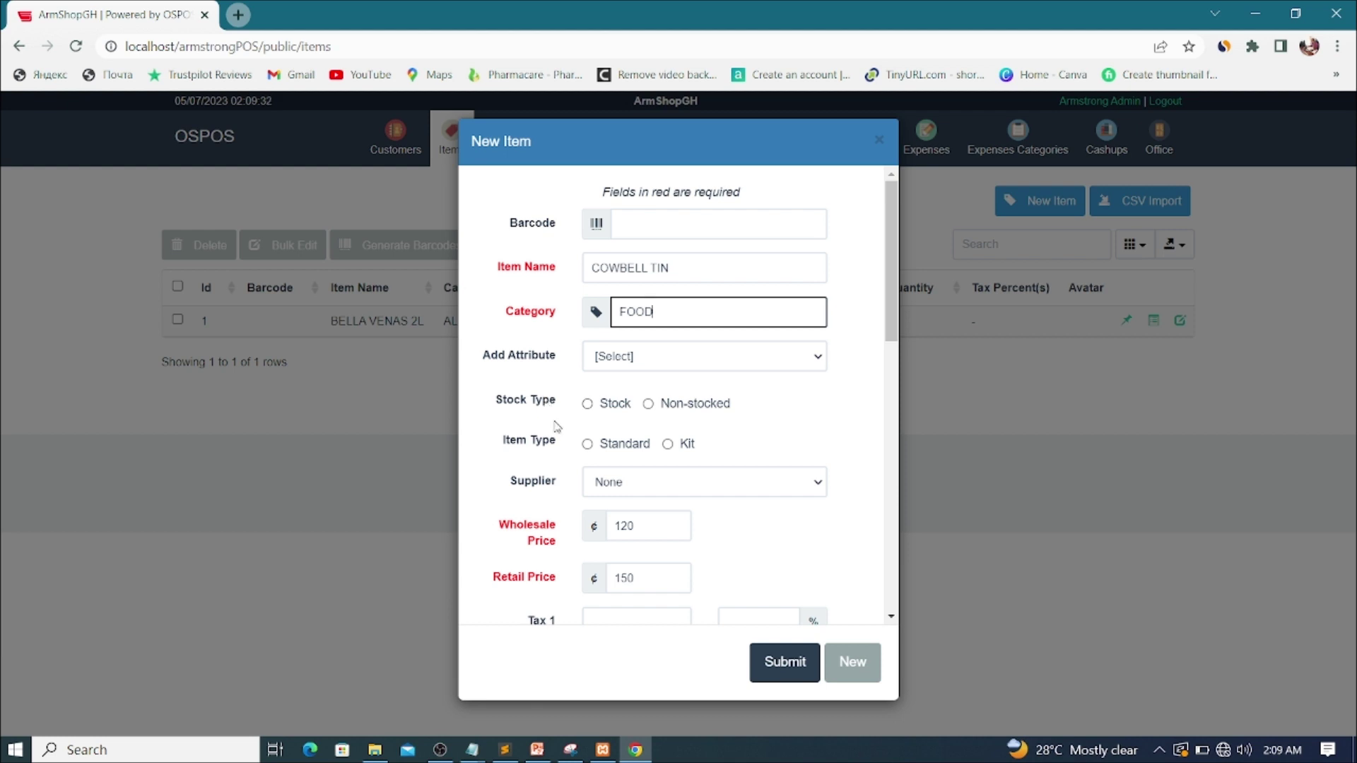
Step: Mark COWBELL TIN as a stocked, standard item
scroll(638, 416, "down", 1)
scroll(639, 416, "down", 1)
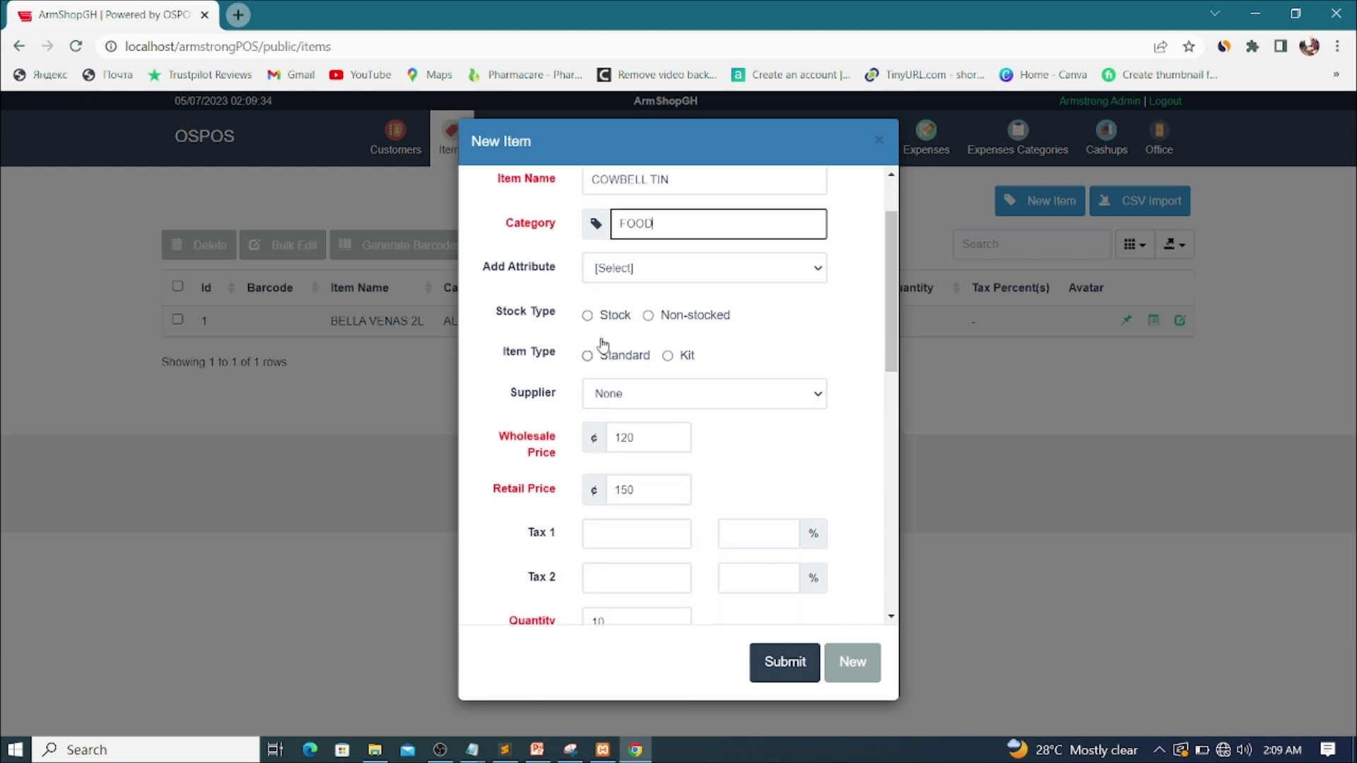
left_click(587, 315)
left_click(587, 355)
Step: Enter COWBELL TIN's wholesale price 50, retail price 70 and stock quantity 20
scroll(667, 360, "down", 2)
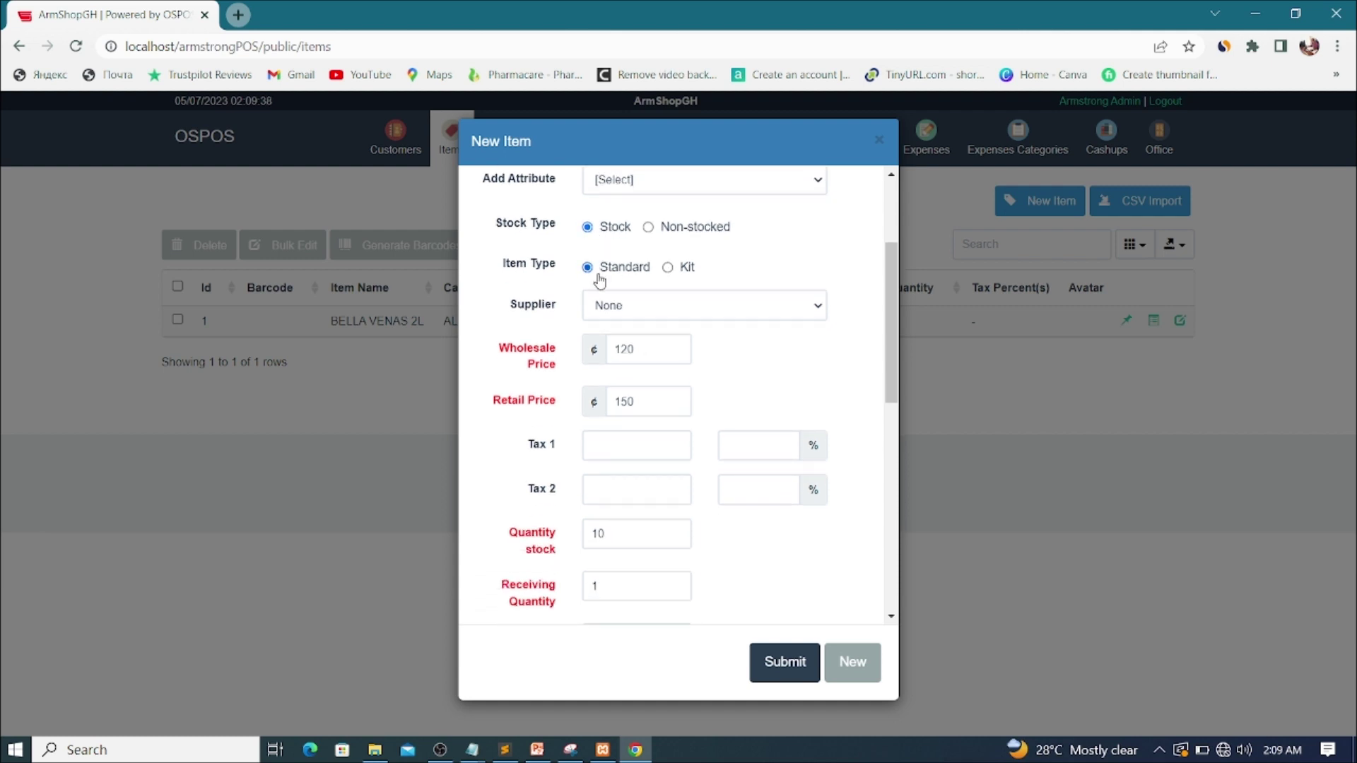
left_click(636, 350)
double_click(636, 350)
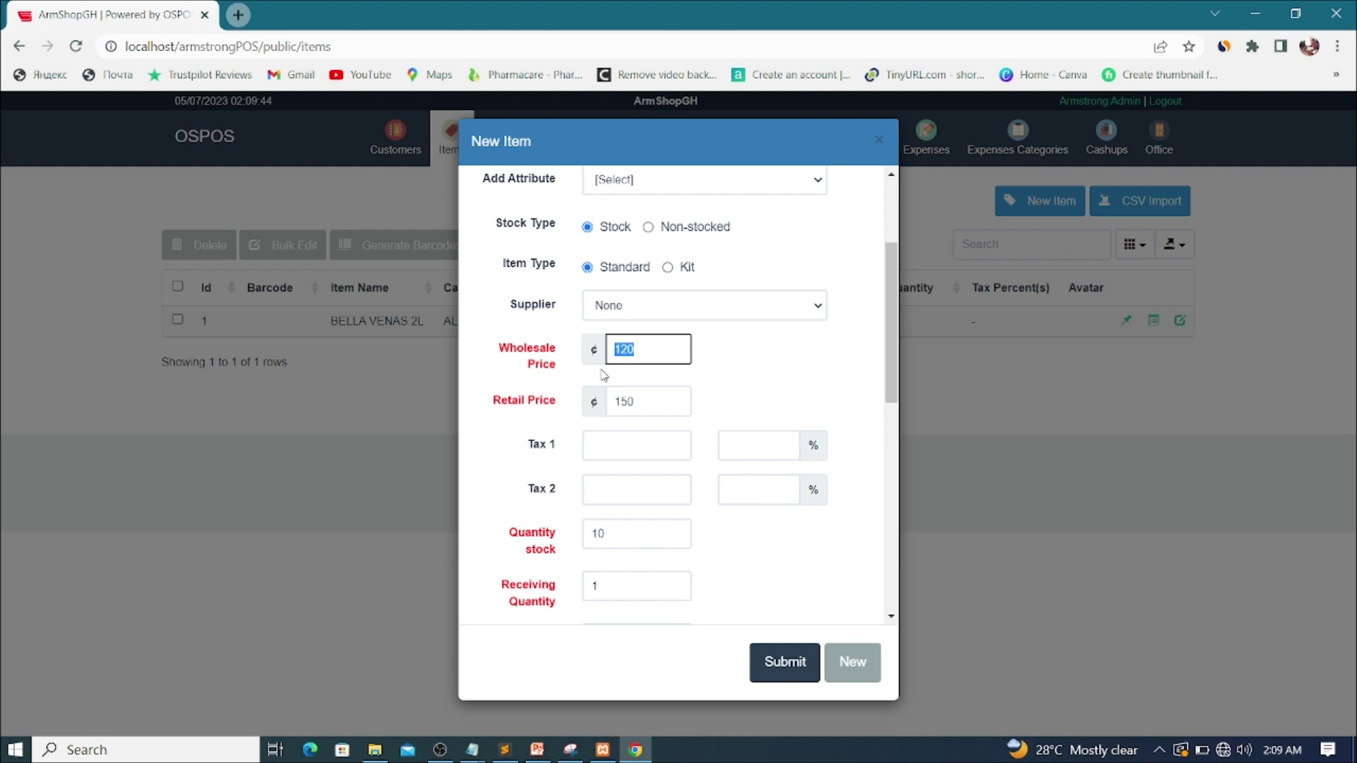
type("50")
double_click(660, 403)
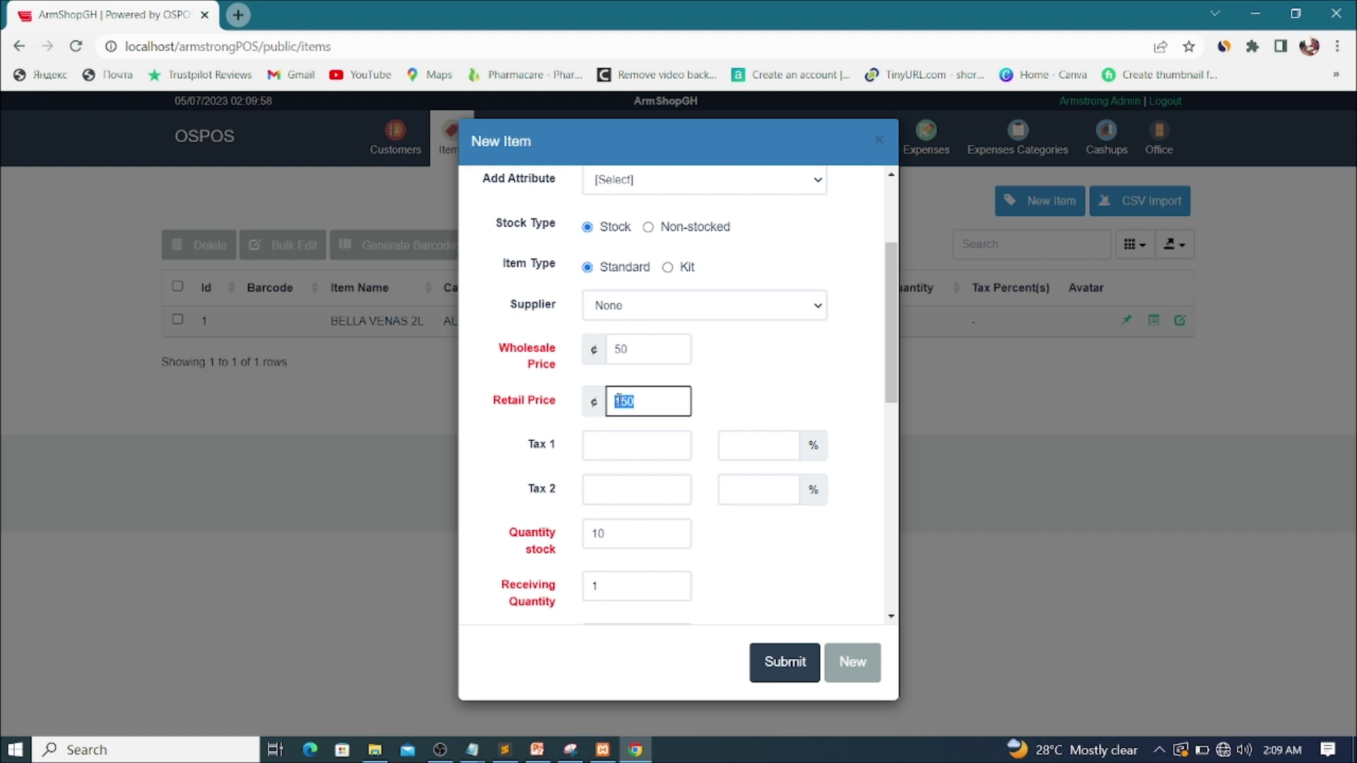
type("10")
scroll(597, 417, "down", 2)
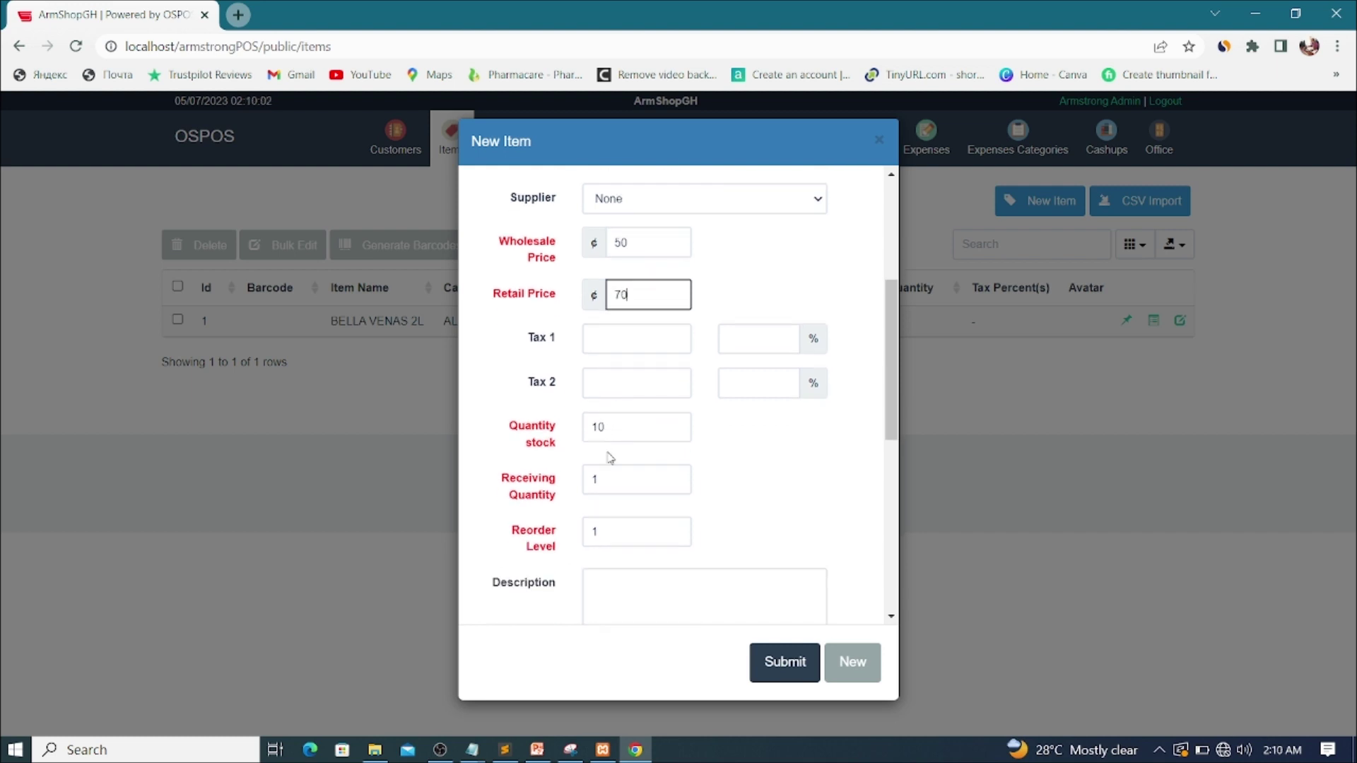
double_click(606, 357)
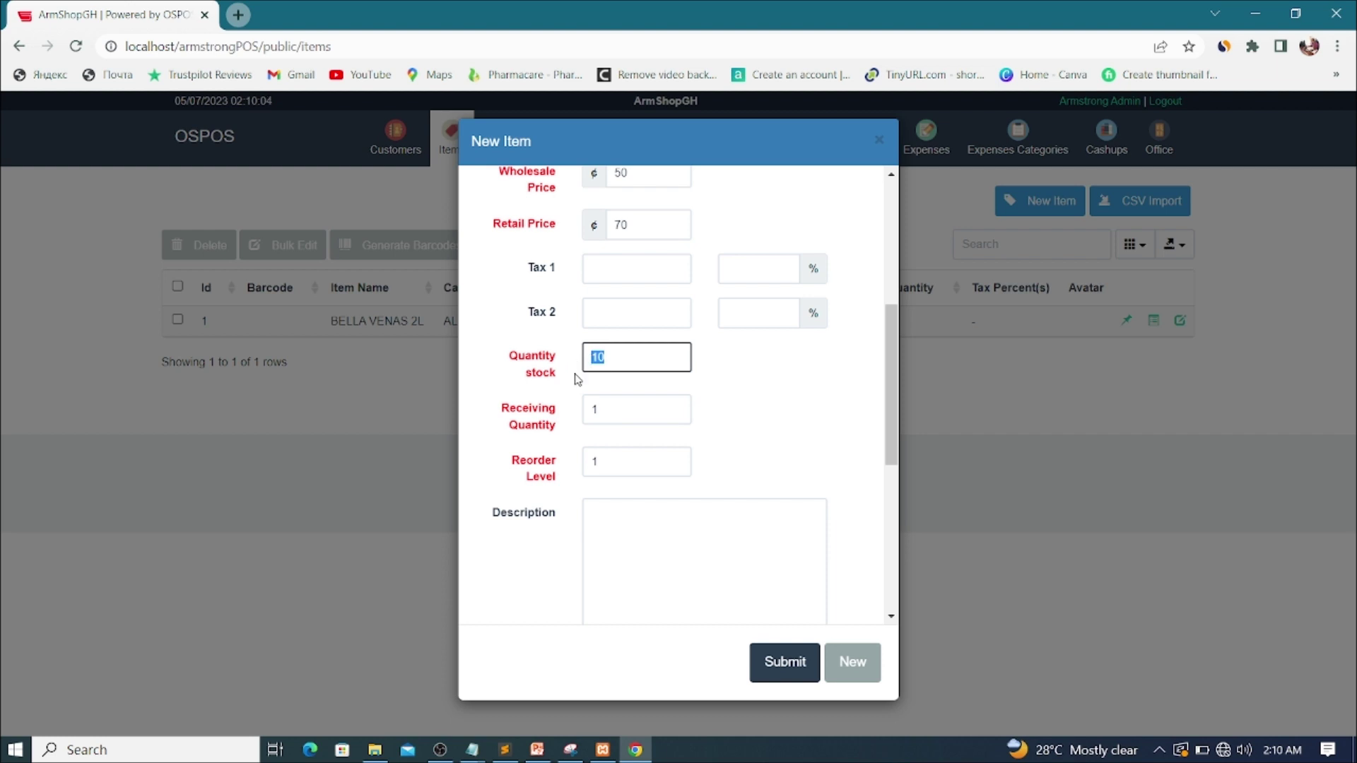
type("20")
scroll(702, 460, "down", 3)
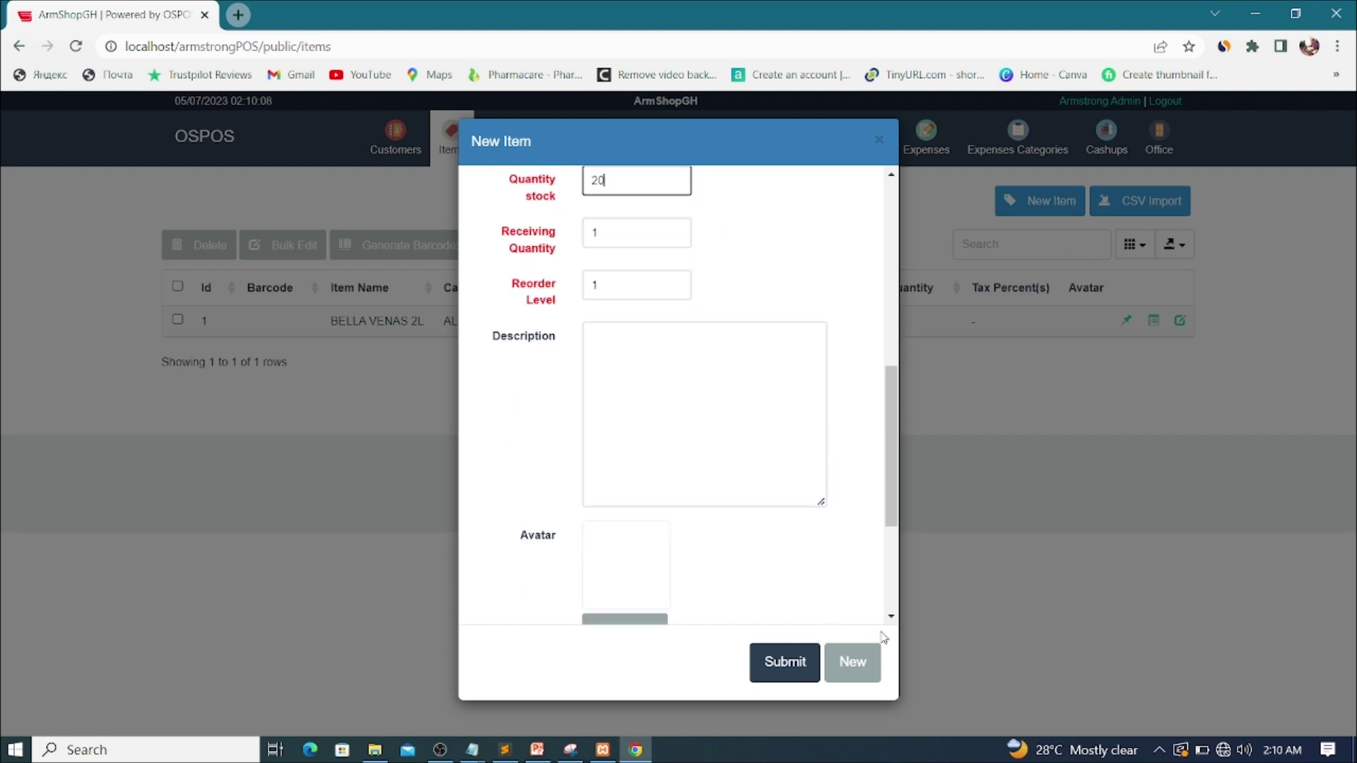
scroll(768, 496, "down", 3)
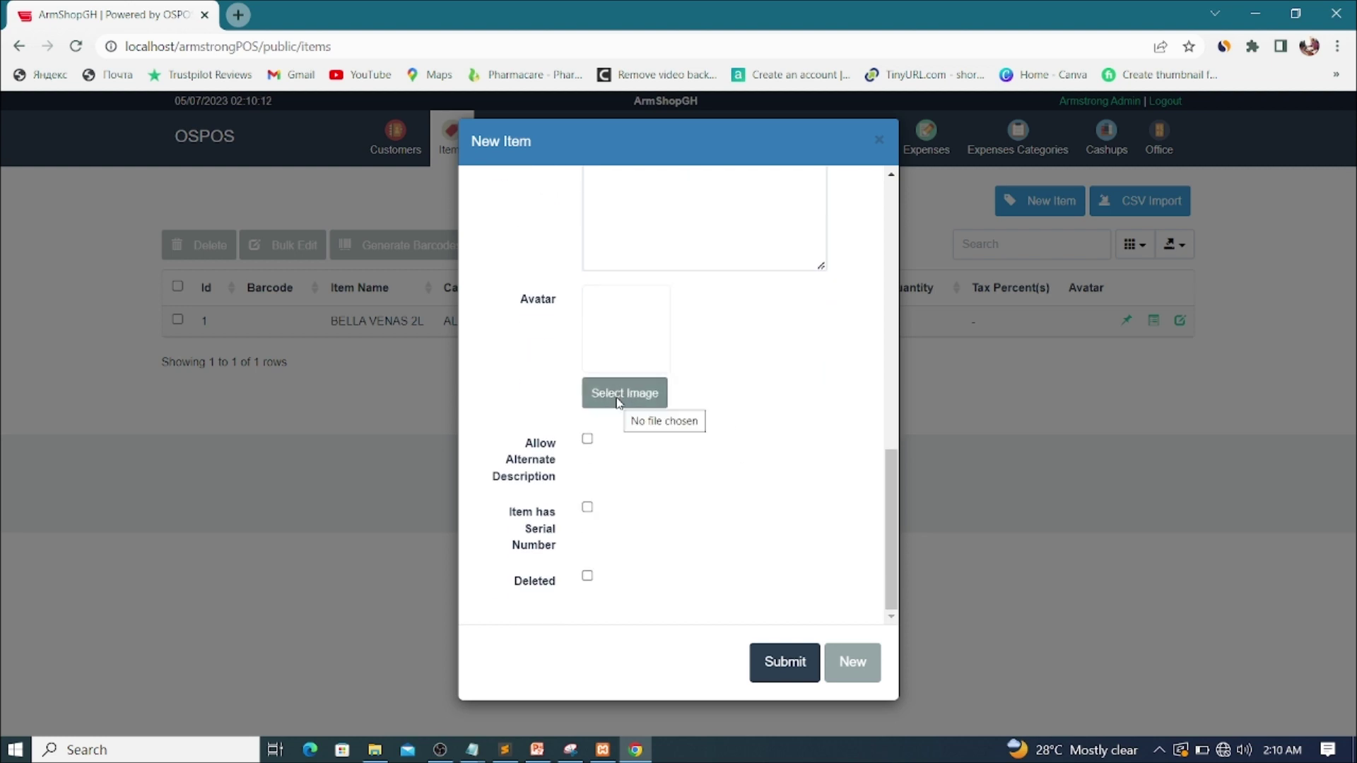
scroll(685, 351, "up", 10)
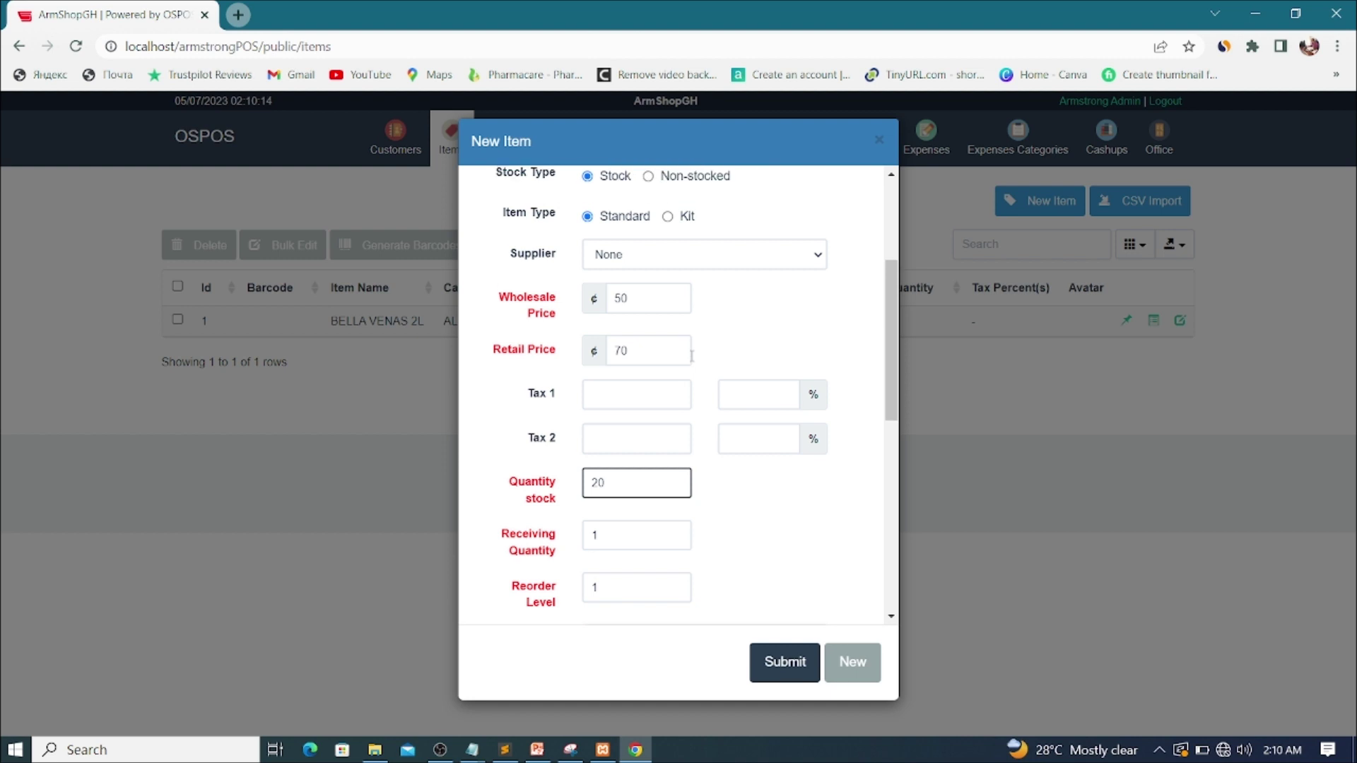
Step: Save COWBELL TIN and set up 'BEL-AQUA 1.5LTR' as a stocked standard item
left_click(853, 663)
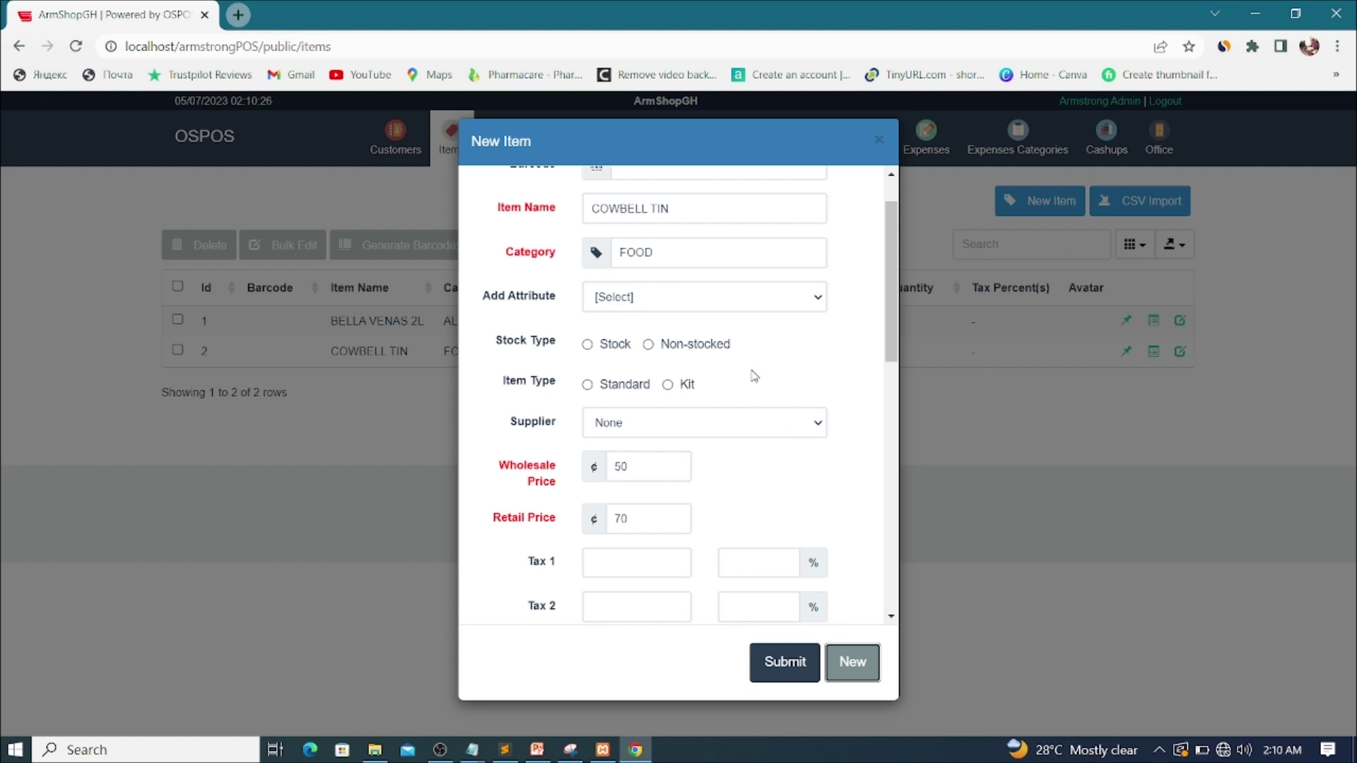
scroll(754, 376, "up", 1)
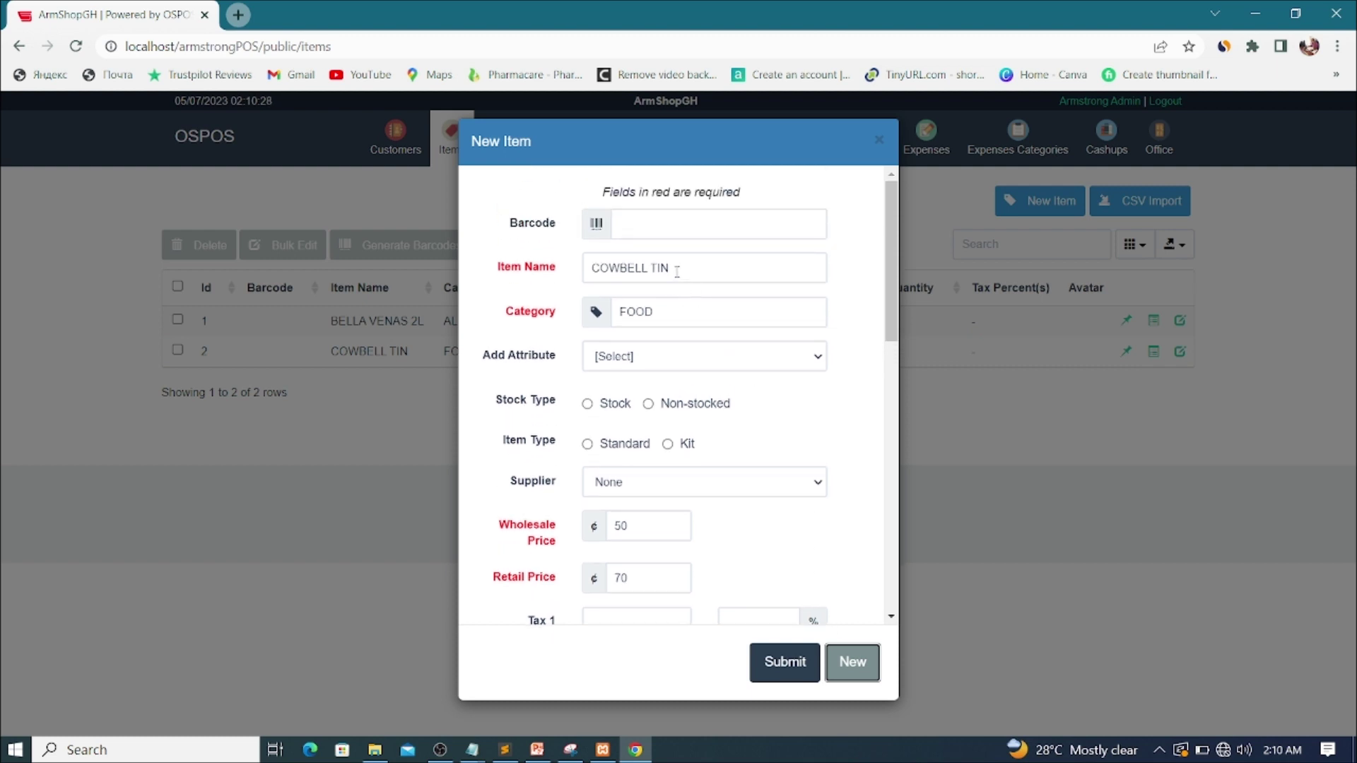
left_click_drag(683, 268, 565, 282)
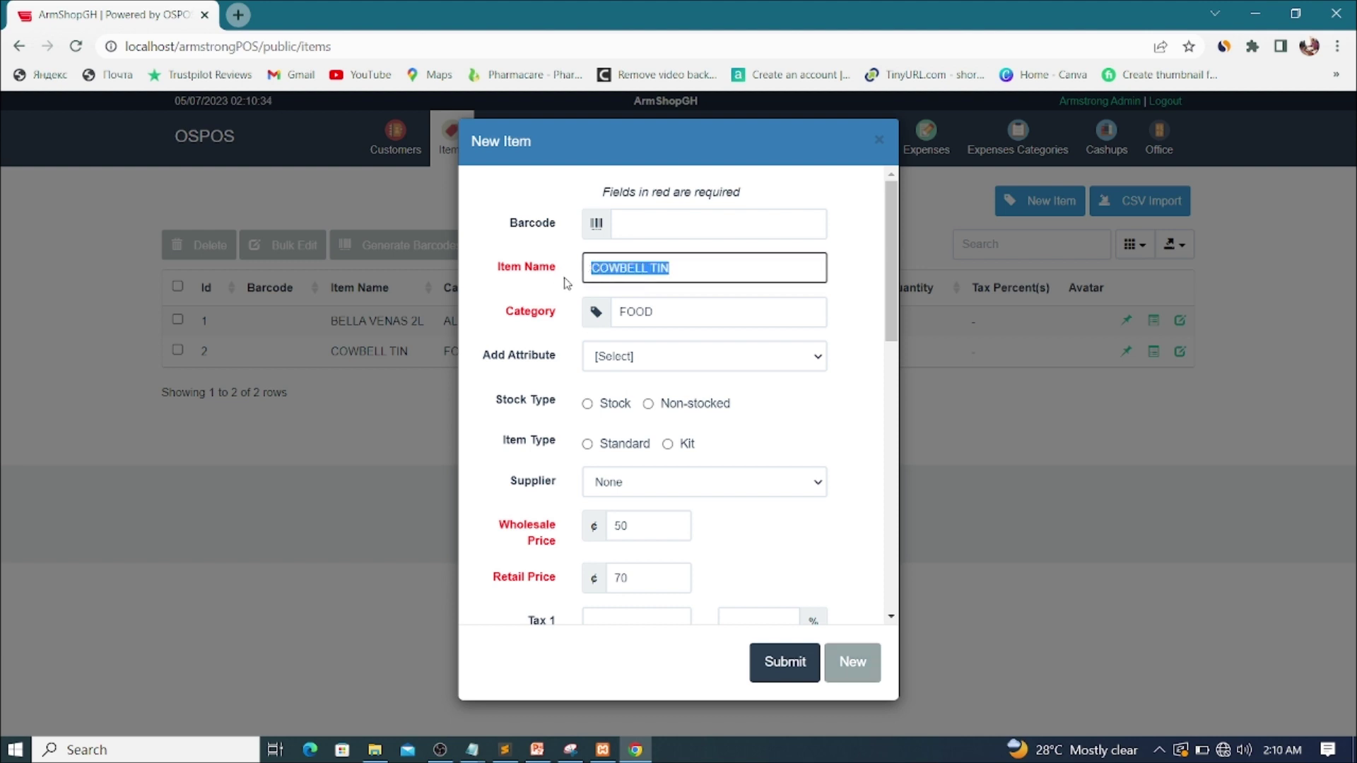
type("BEL")
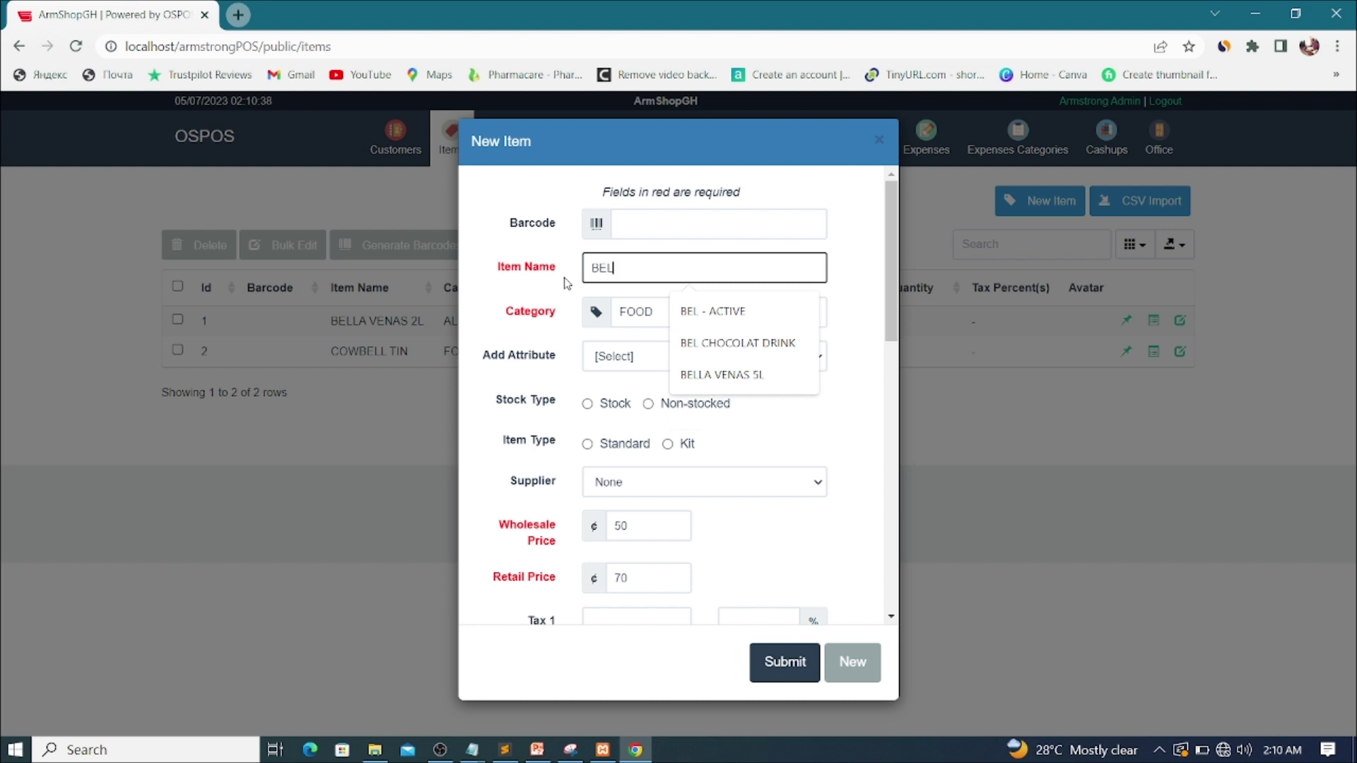
type("-A")
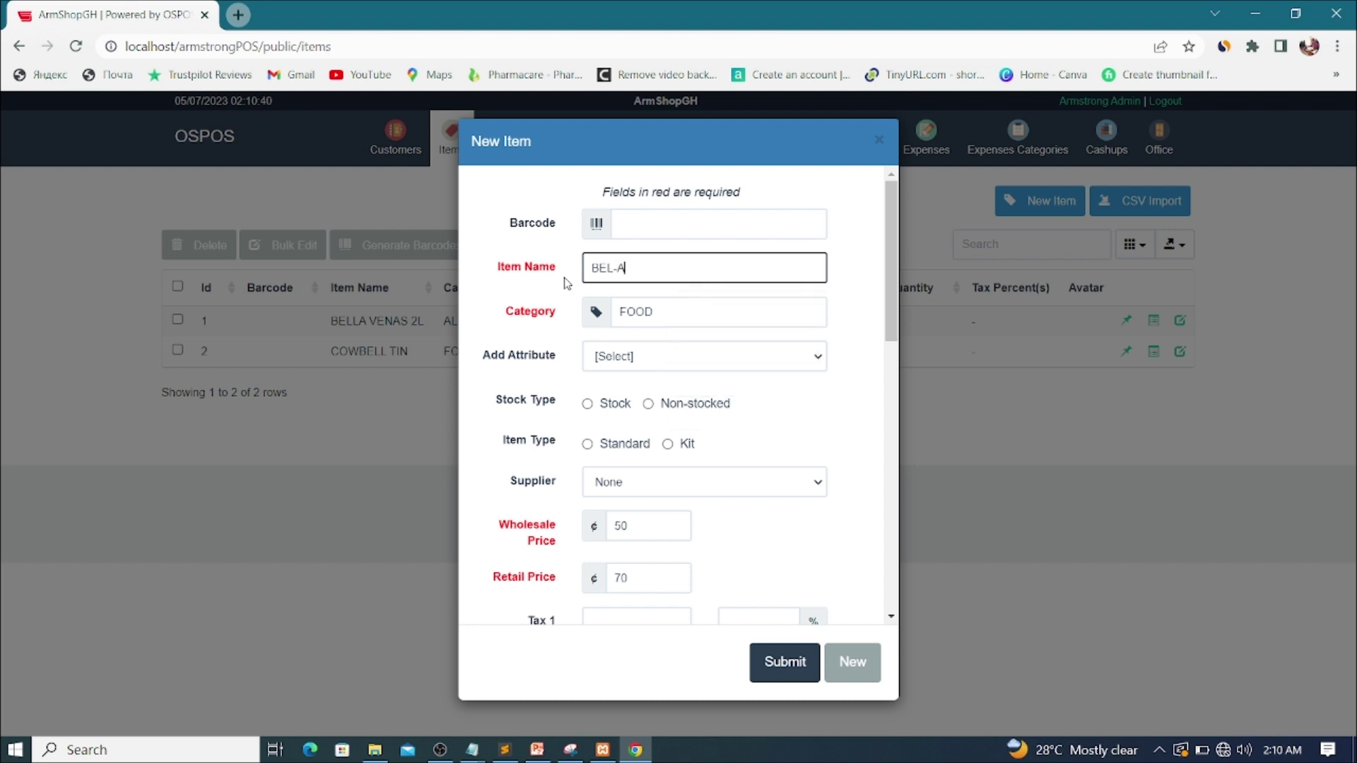
type("QUA")
type("1.5LTR")
left_click(678, 316)
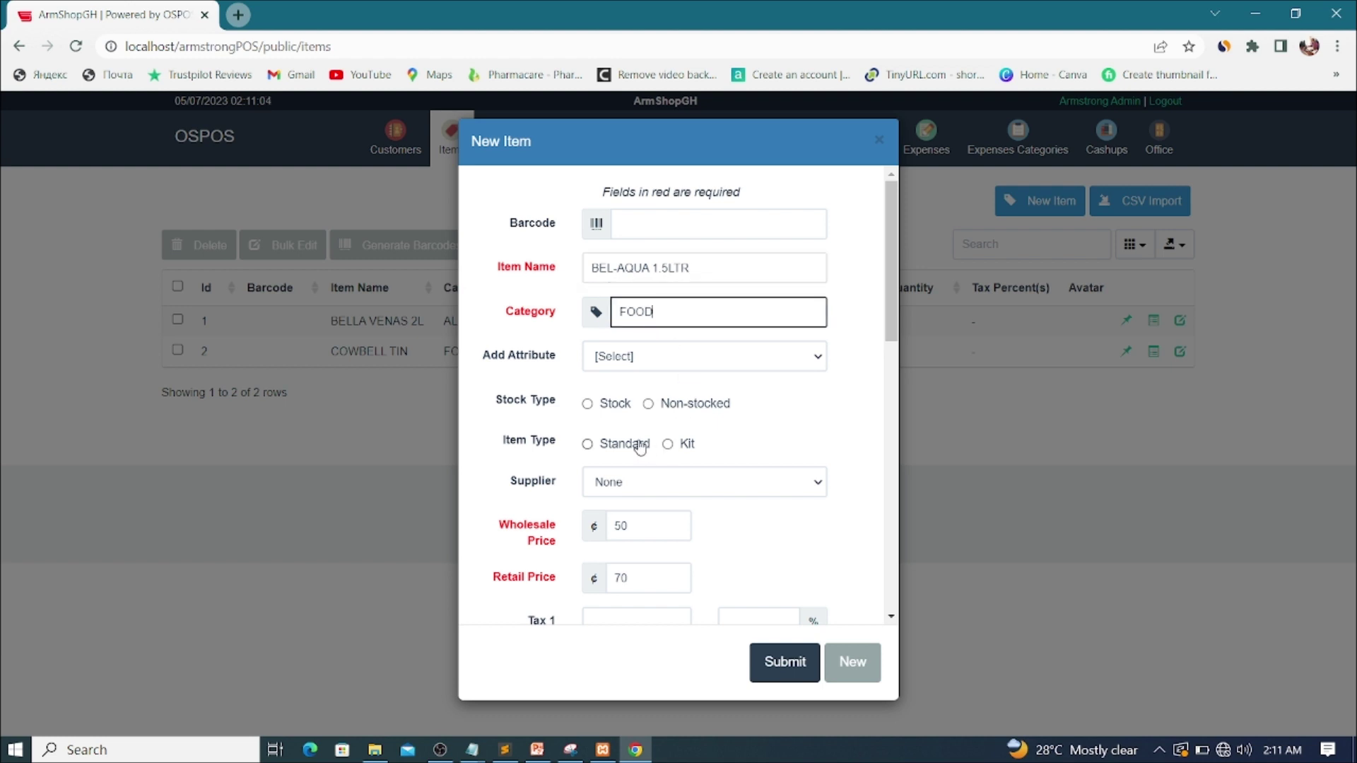
left_click(586, 404)
left_click(588, 445)
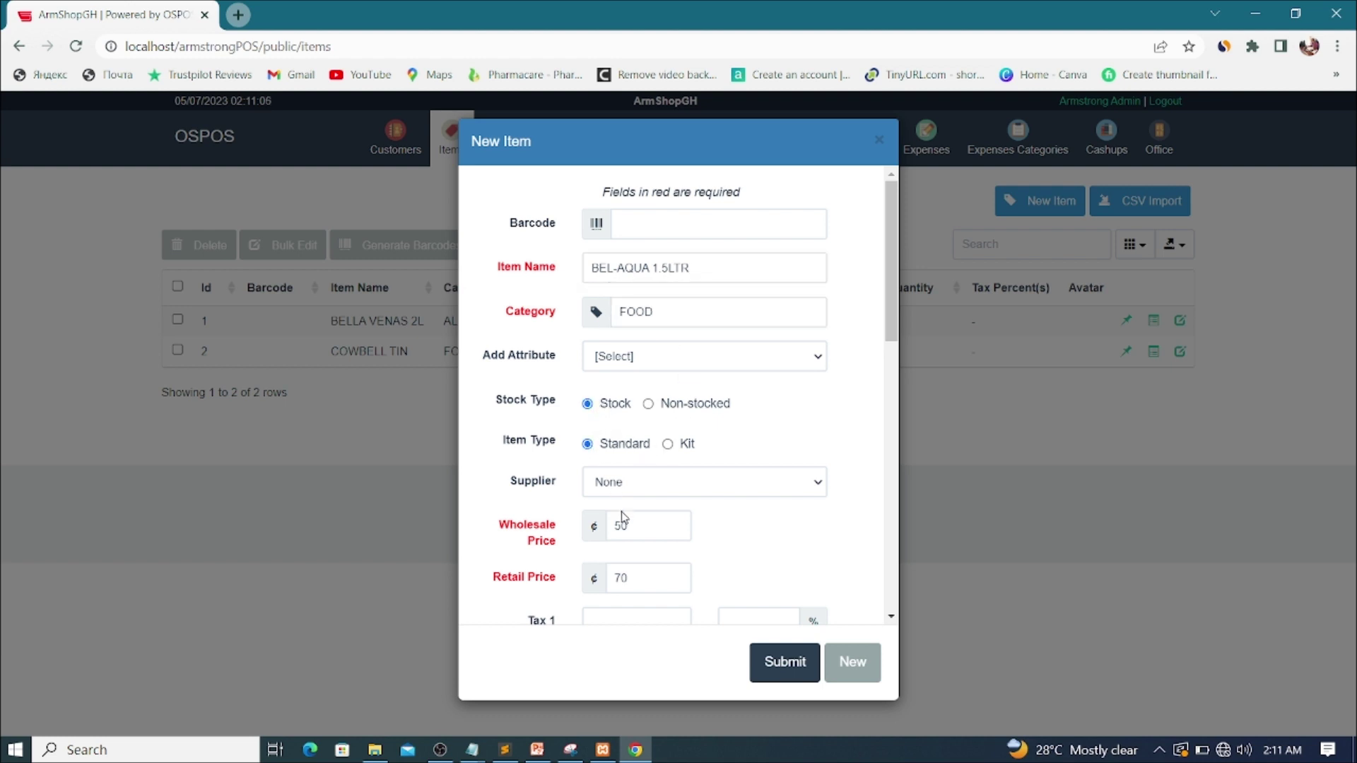
Step: Enter BEL-AQUA 1.5LTR's wholesale price 2.5, retail price 3.5 and stock quantity 50
left_click_drag(637, 526, 592, 530)
type("2.5")
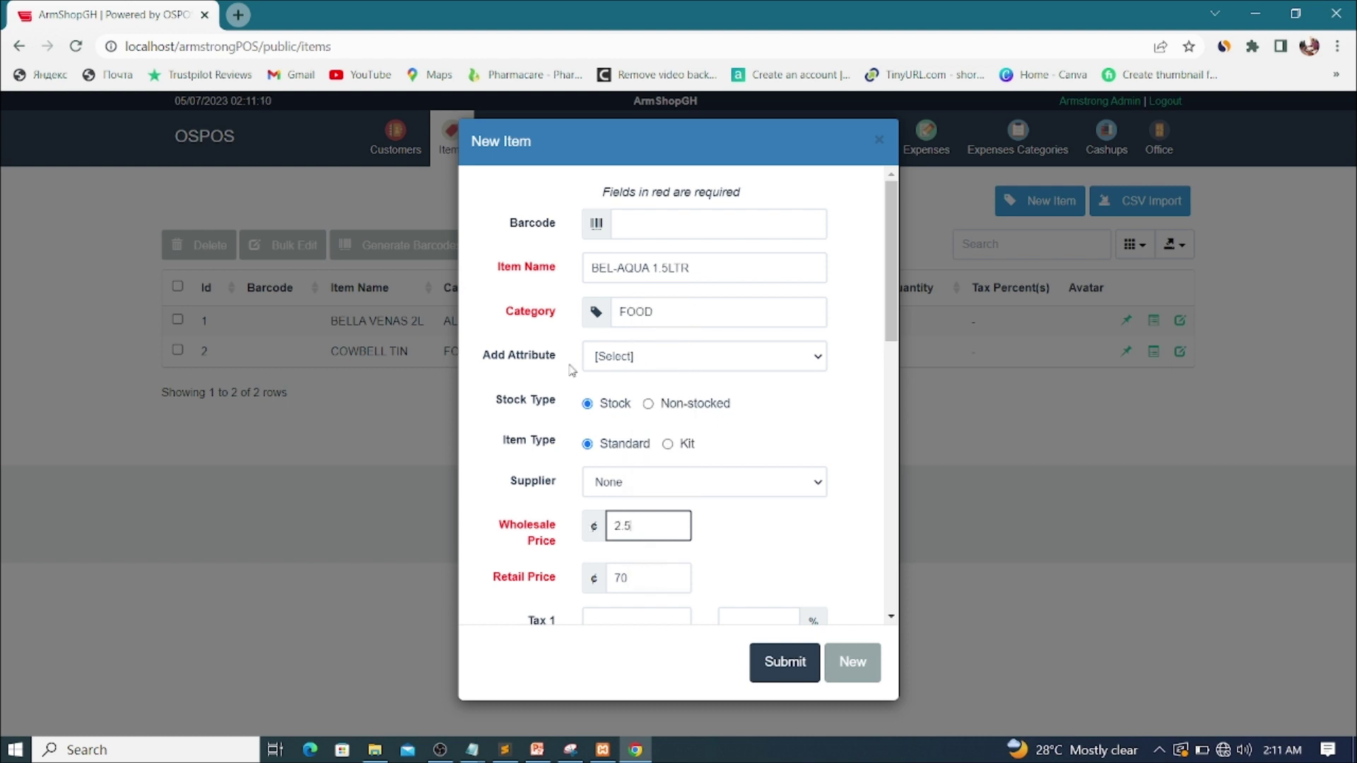
key("Tab")
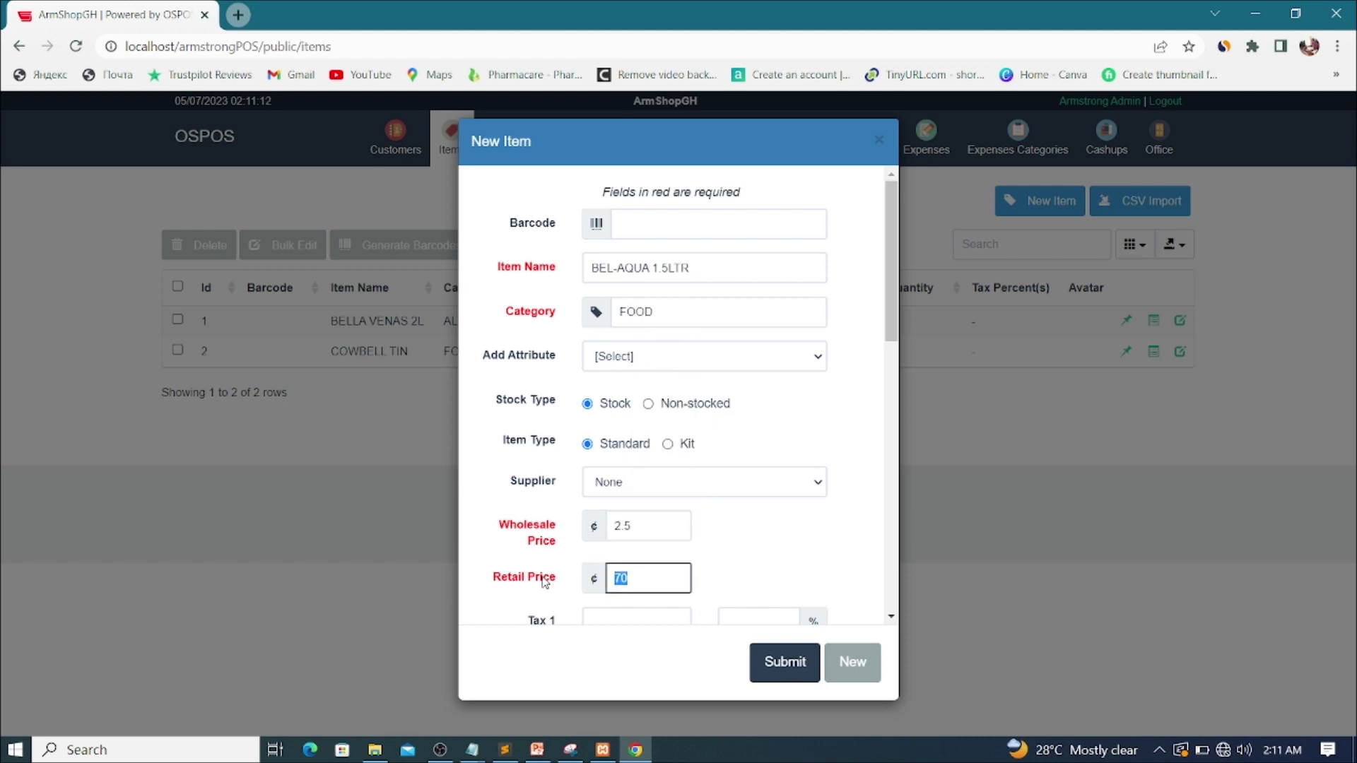
type("3.5")
scroll(706, 420, "down", 3)
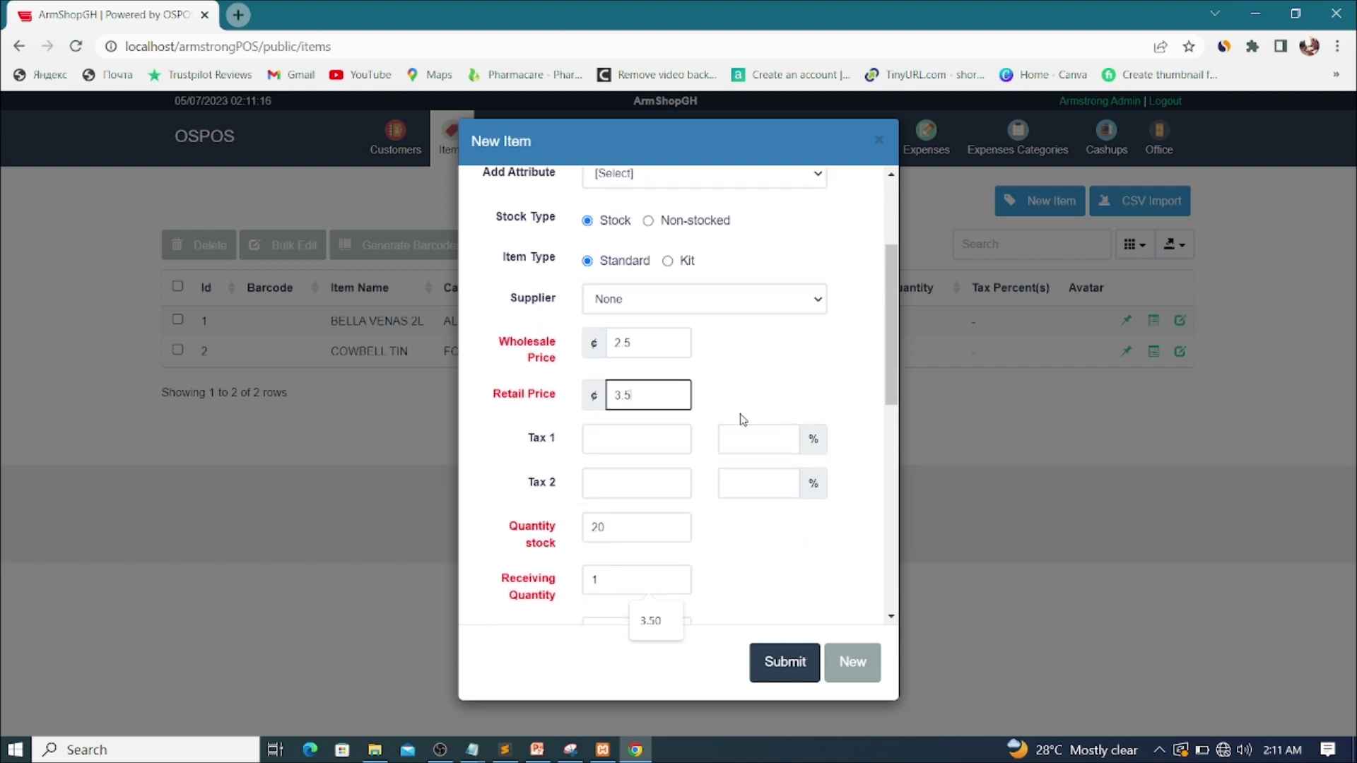
left_click(522, 363)
type("50")
left_click(818, 388)
scroll(781, 382, "down", 3)
left_click(806, 660)
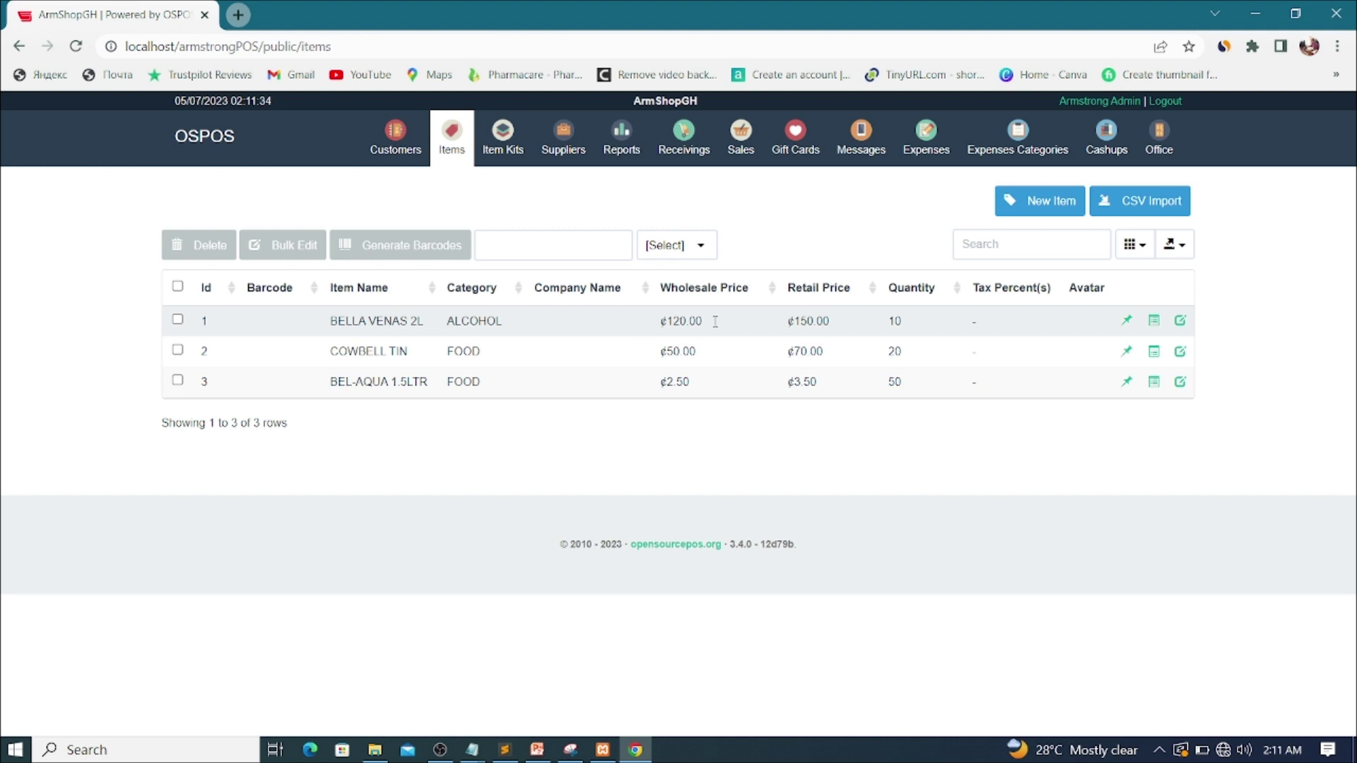
left_click_drag(325, 321, 430, 325)
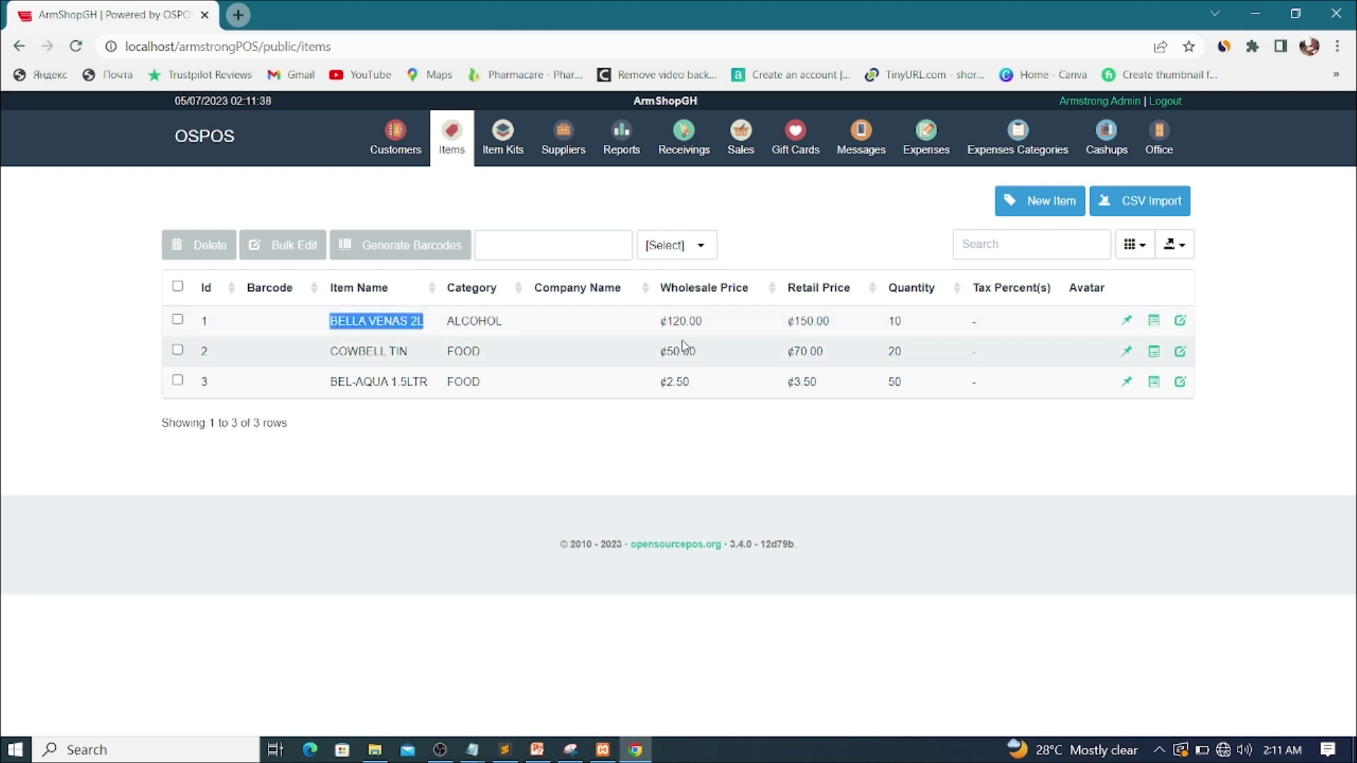
triple_click(810, 323)
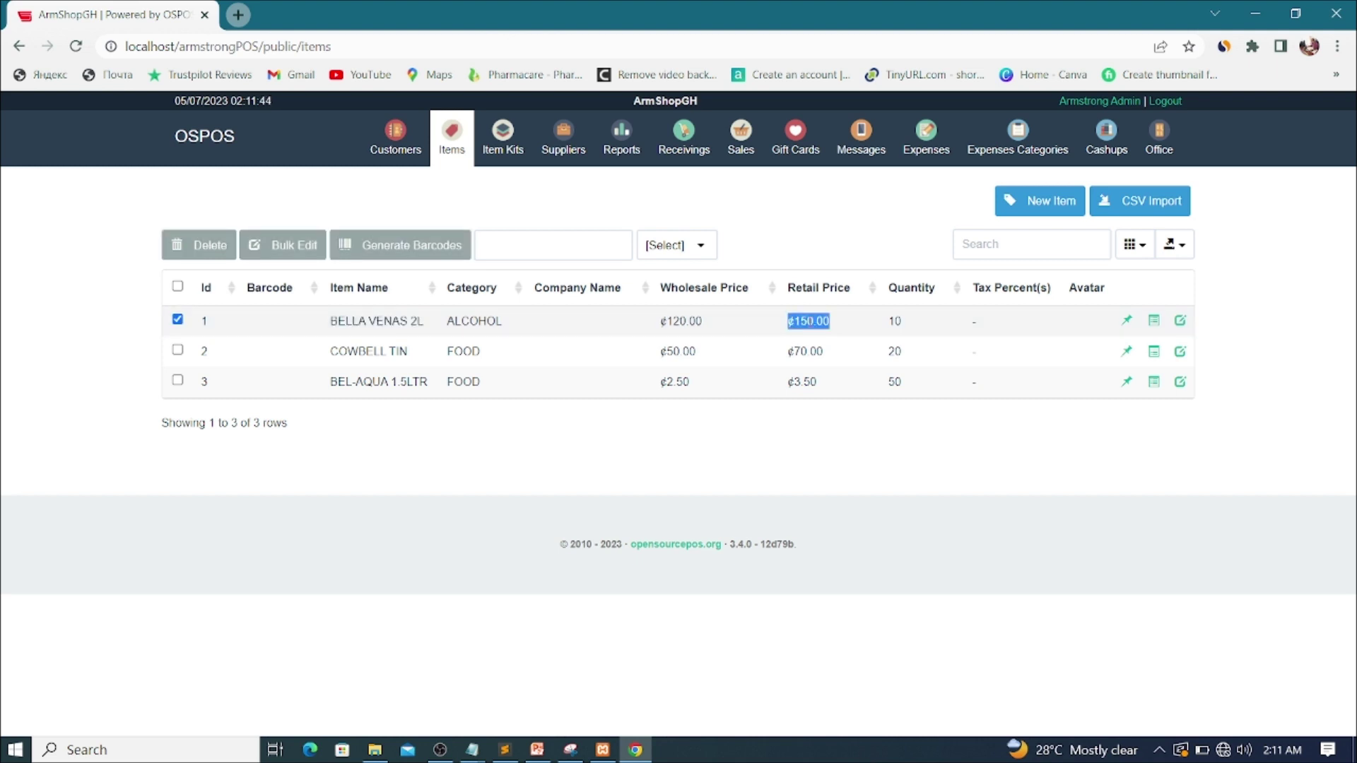
left_click(810, 322)
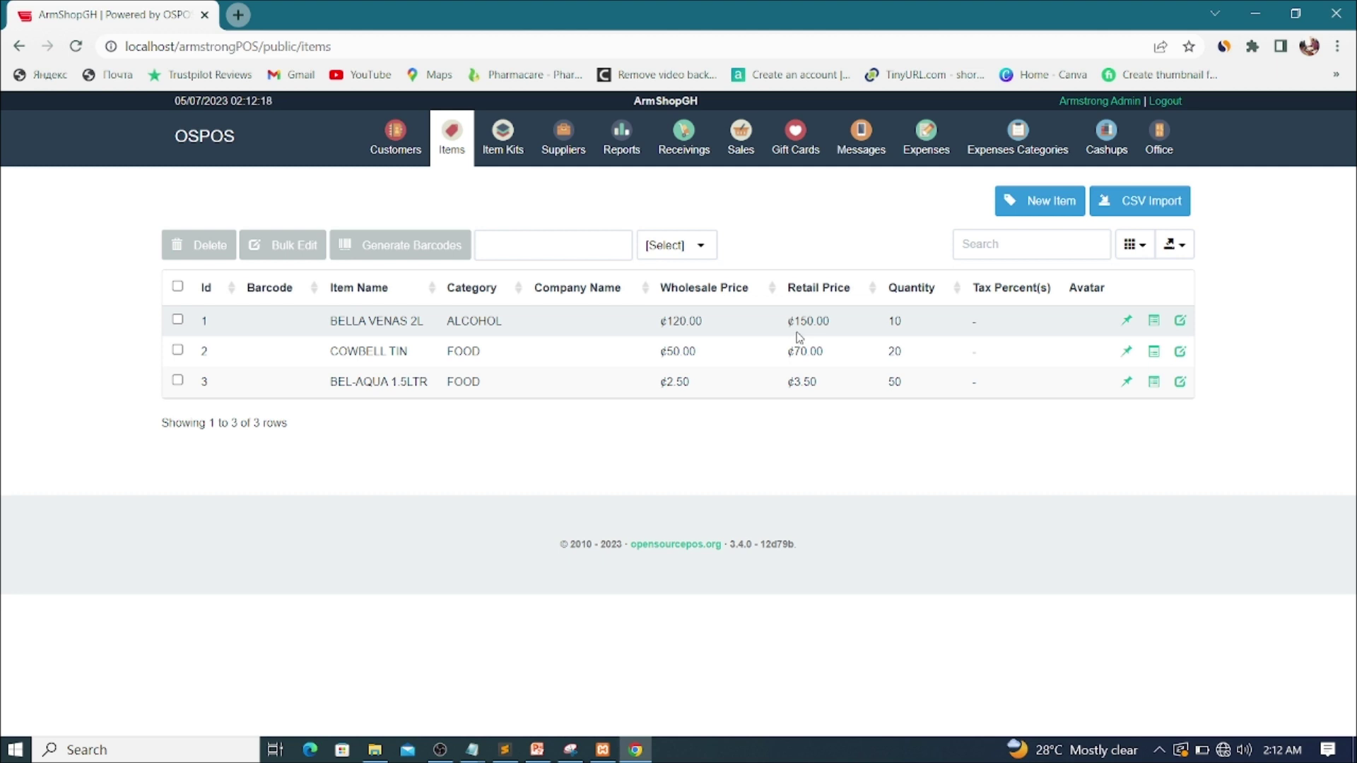
Step: Edit BELLA VENAS 2L and change its retail price from ¢150.00 to ¢180.00
left_click(1181, 321)
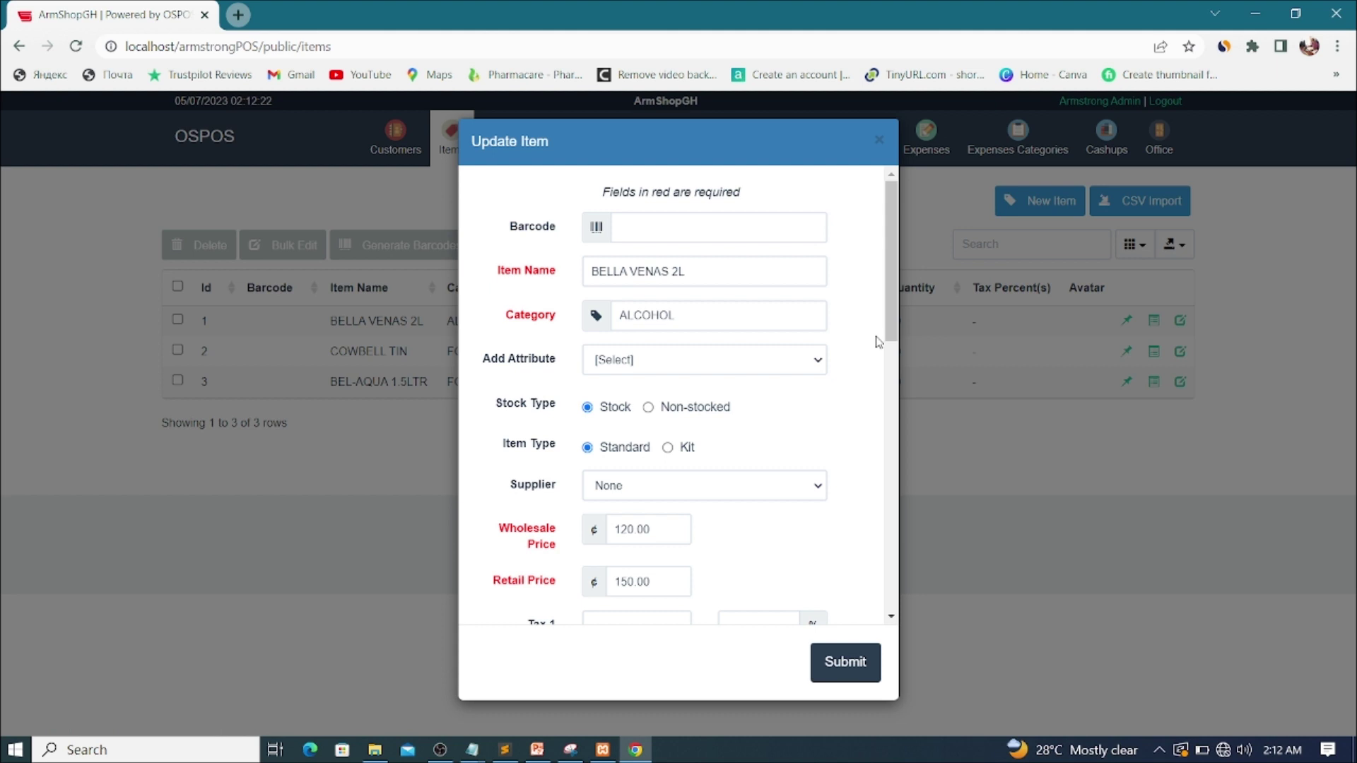
scroll(657, 380, "down", 3)
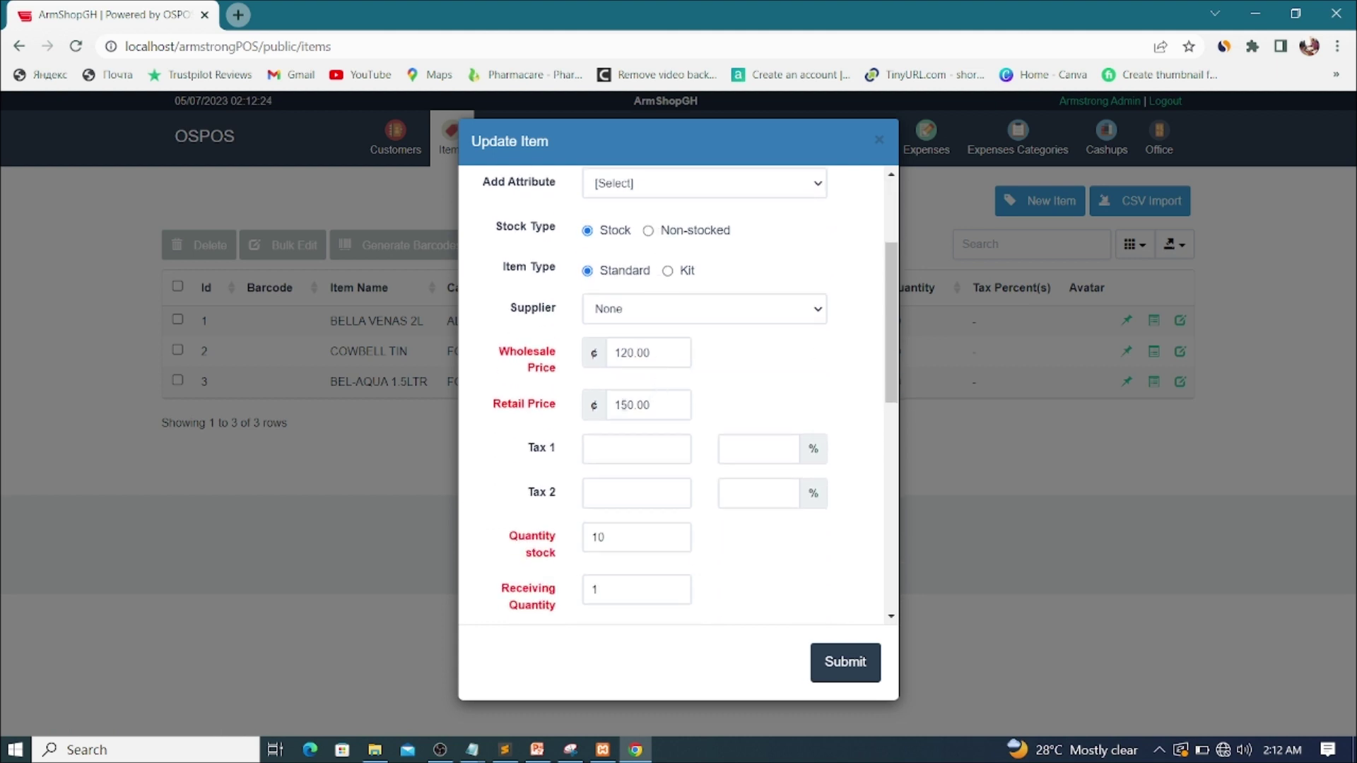
double_click(656, 405)
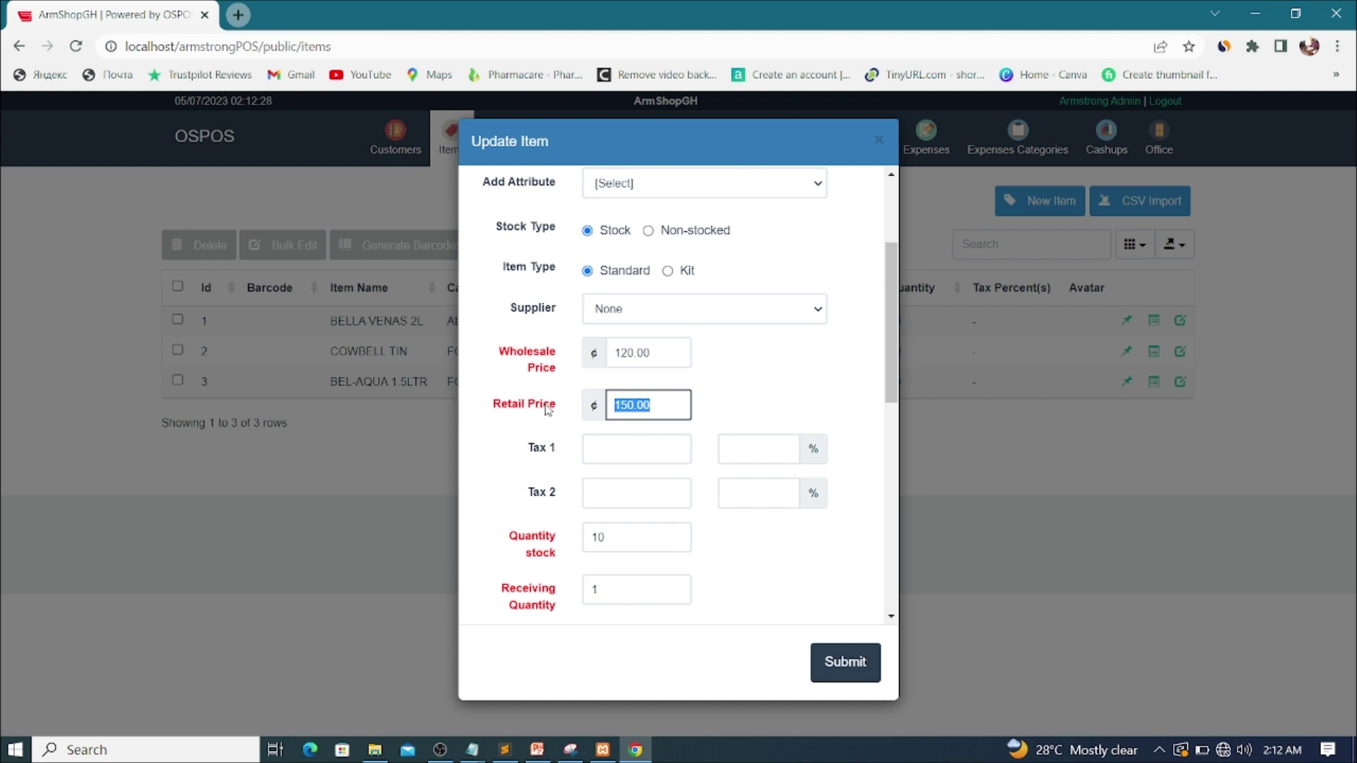
type("180")
left_click(834, 664)
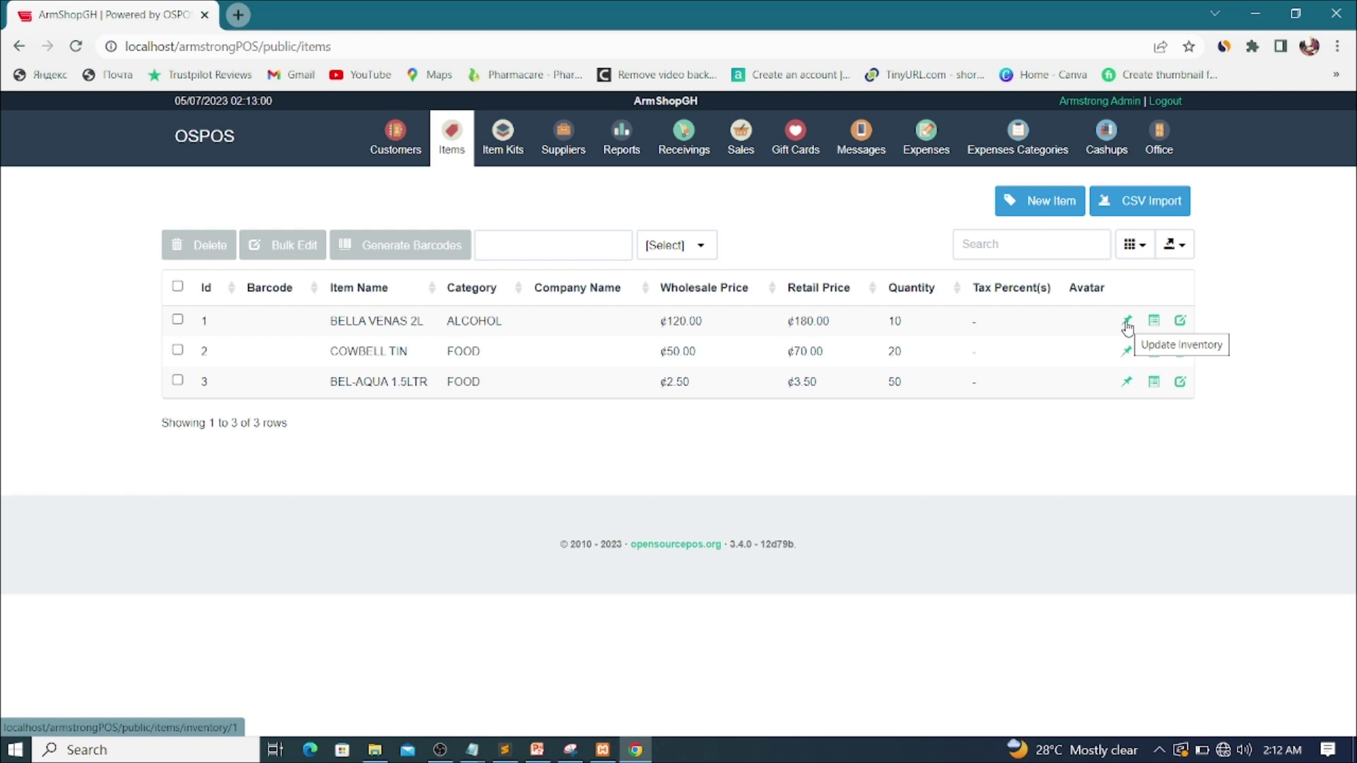
Step: Subtract 5 units from BELLA VENAS 2L's inventory, lowering its stock from 10 to 5
left_click(1127, 323)
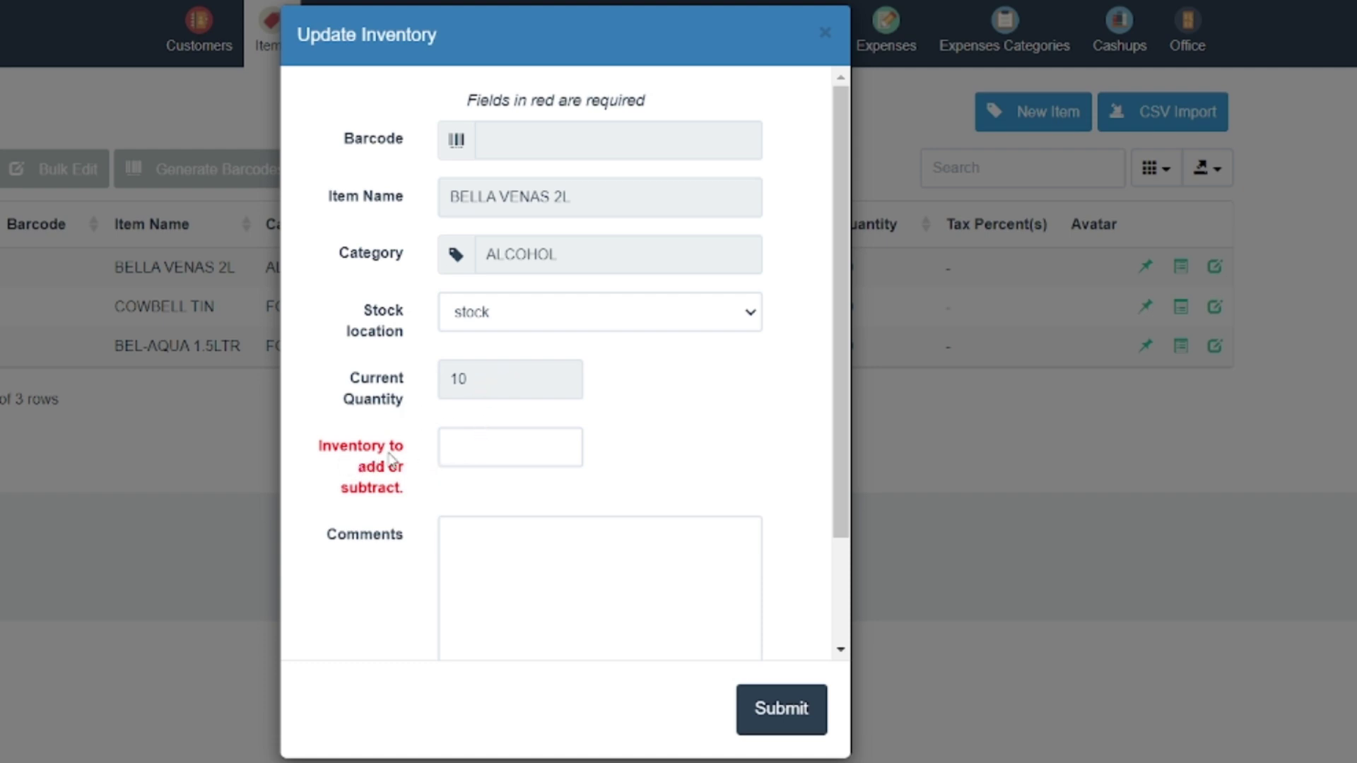
left_click(472, 445)
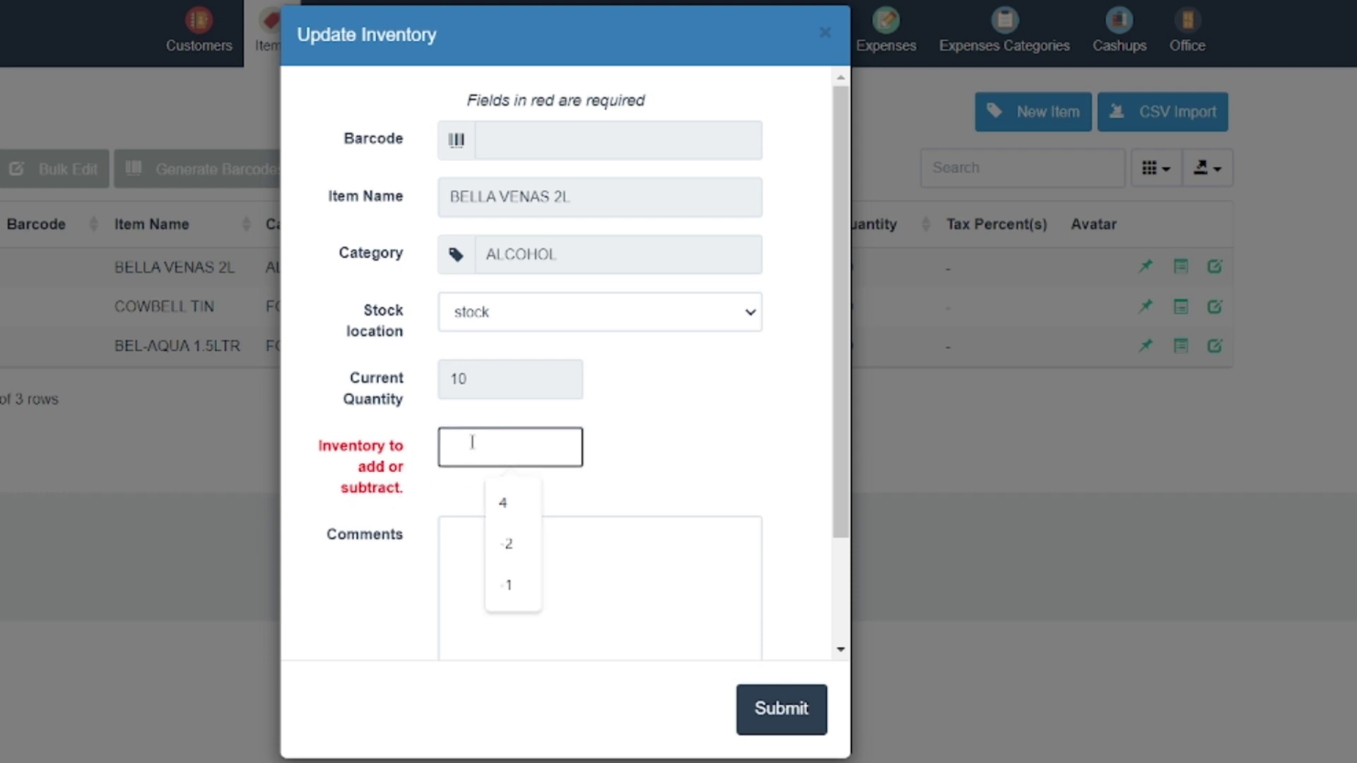
type("-5")
left_click(777, 711)
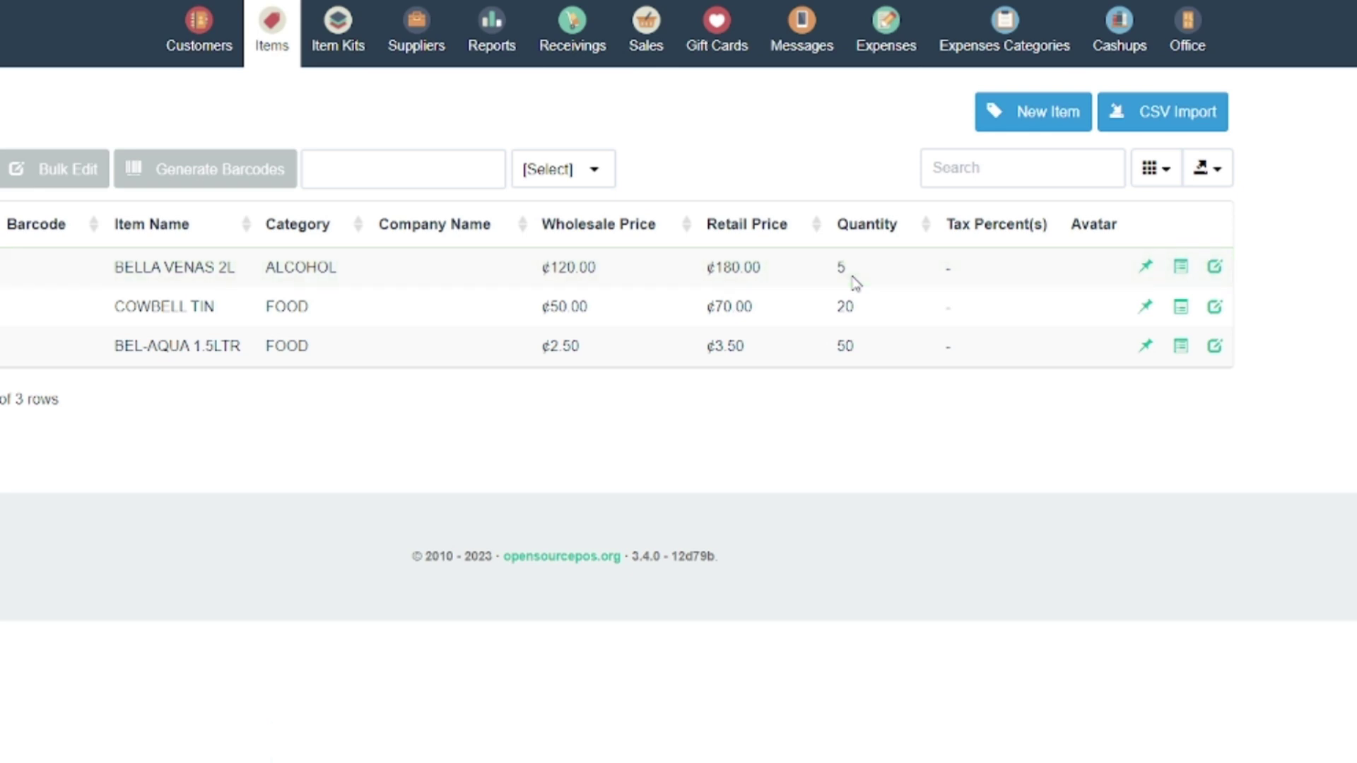
left_click(1181, 268)
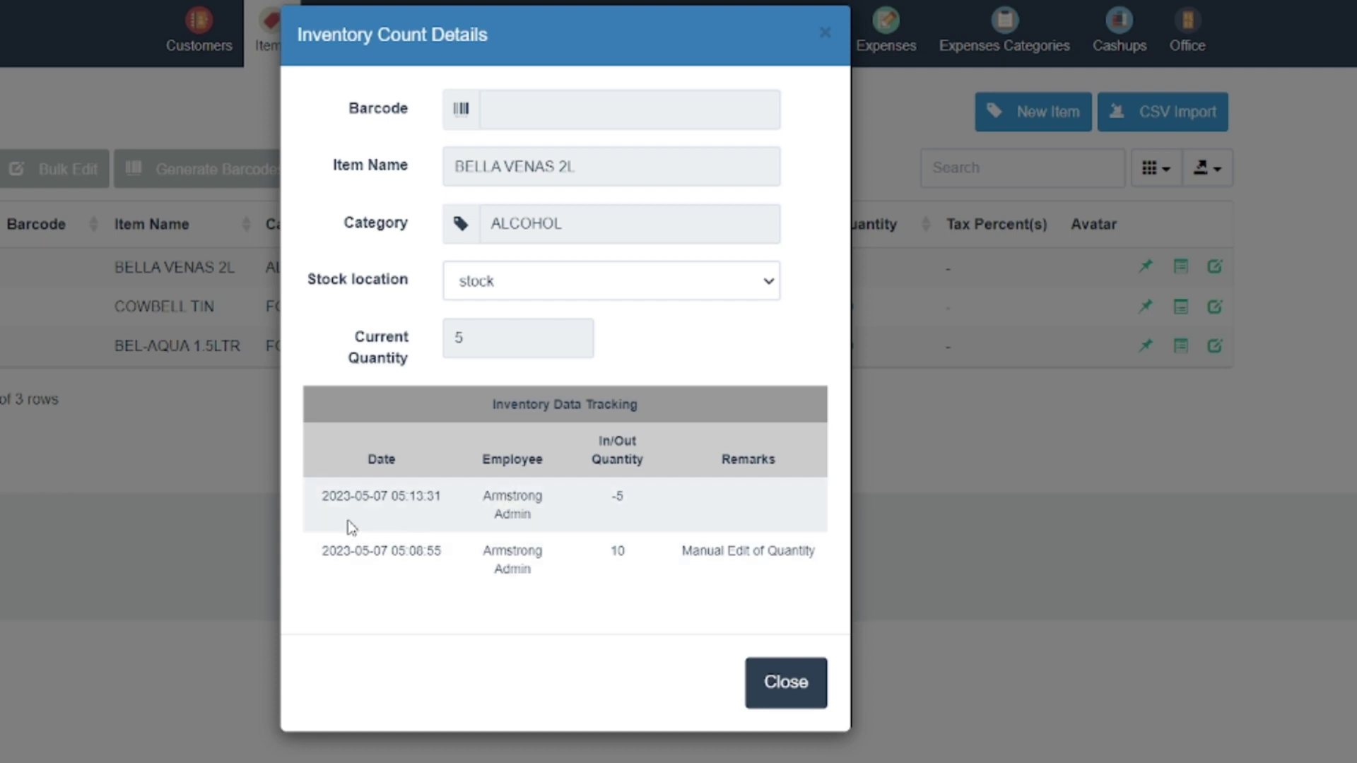
left_click_drag(324, 496, 450, 506)
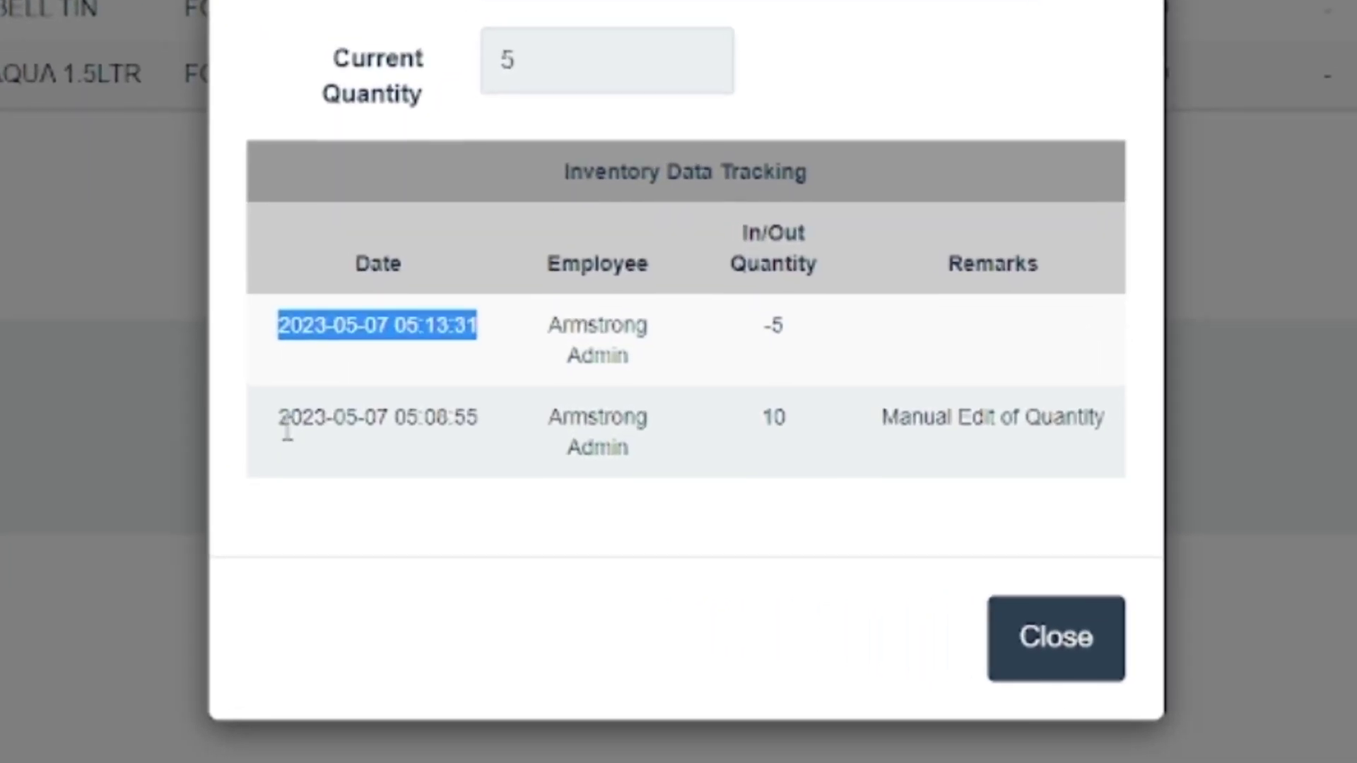
left_click_drag(286, 465, 471, 456)
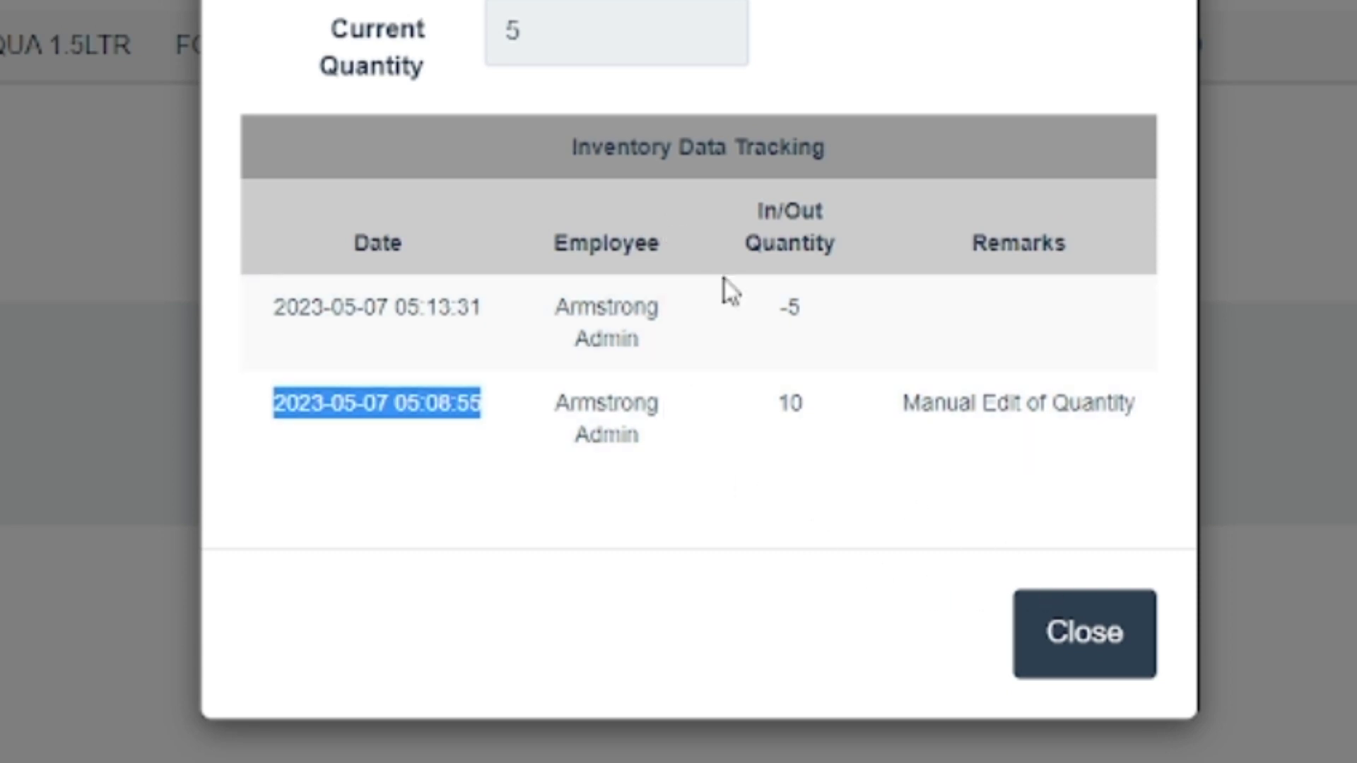
left_click(1063, 627)
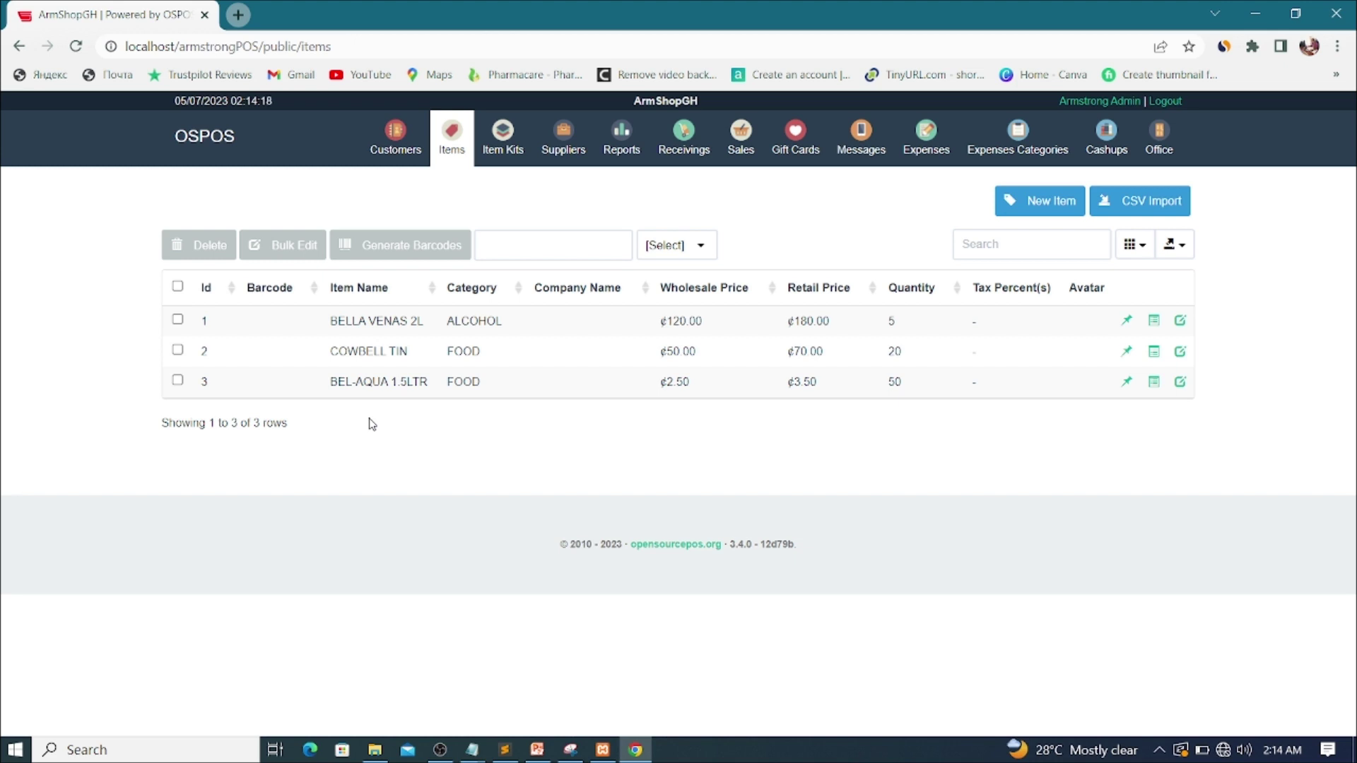
Step: Log out of the admin account and sign in with the cashier's username and password
left_click(1166, 102)
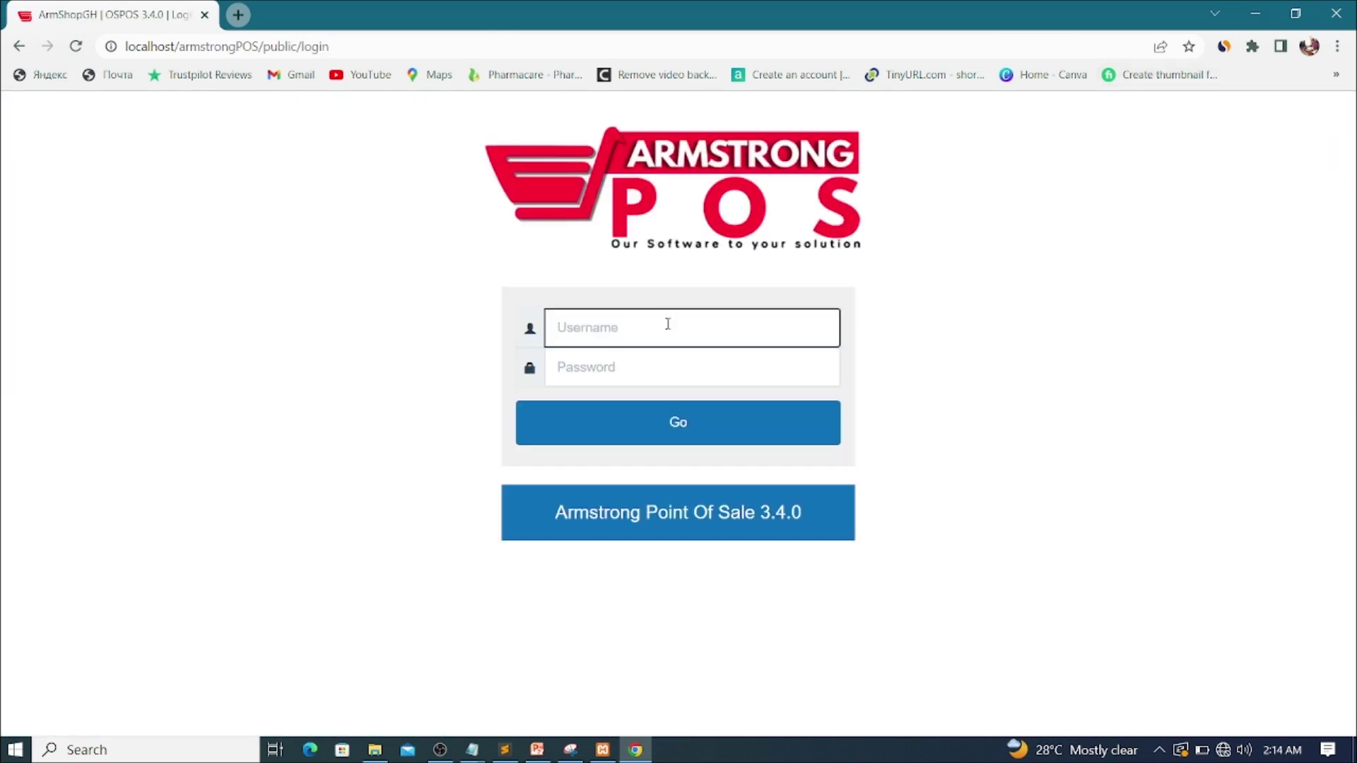
left_click(668, 325)
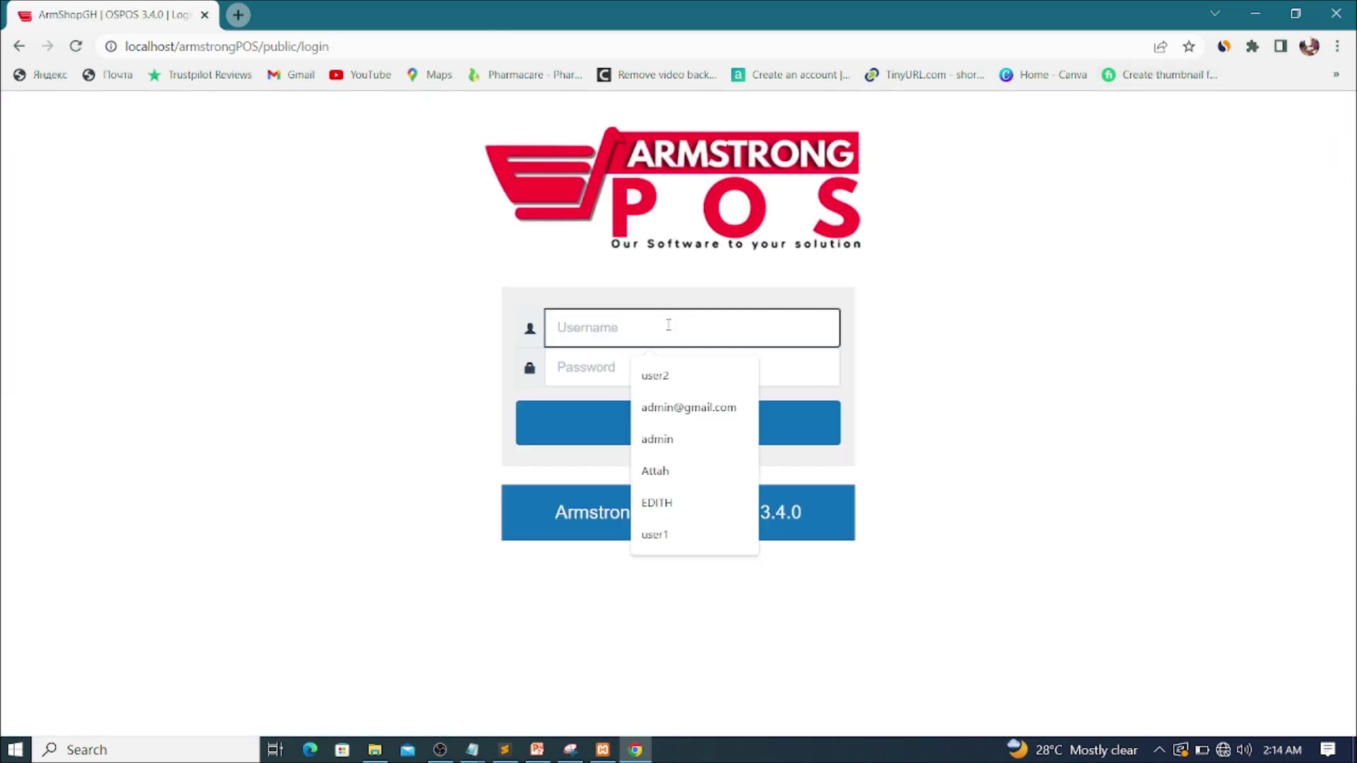
type("aMA123")
left_click_drag(649, 323, 469, 314)
type("a")
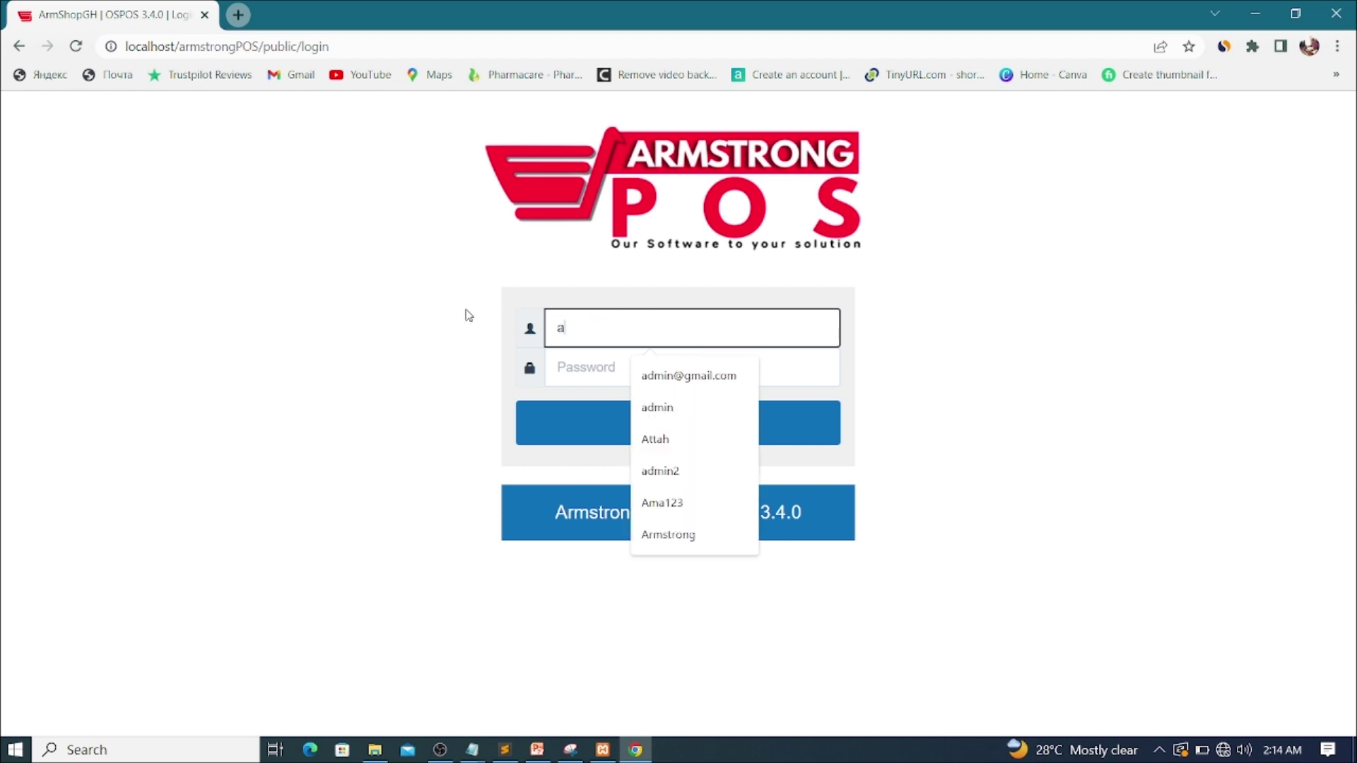
key("BackSpace")
type("A")
type("ma")
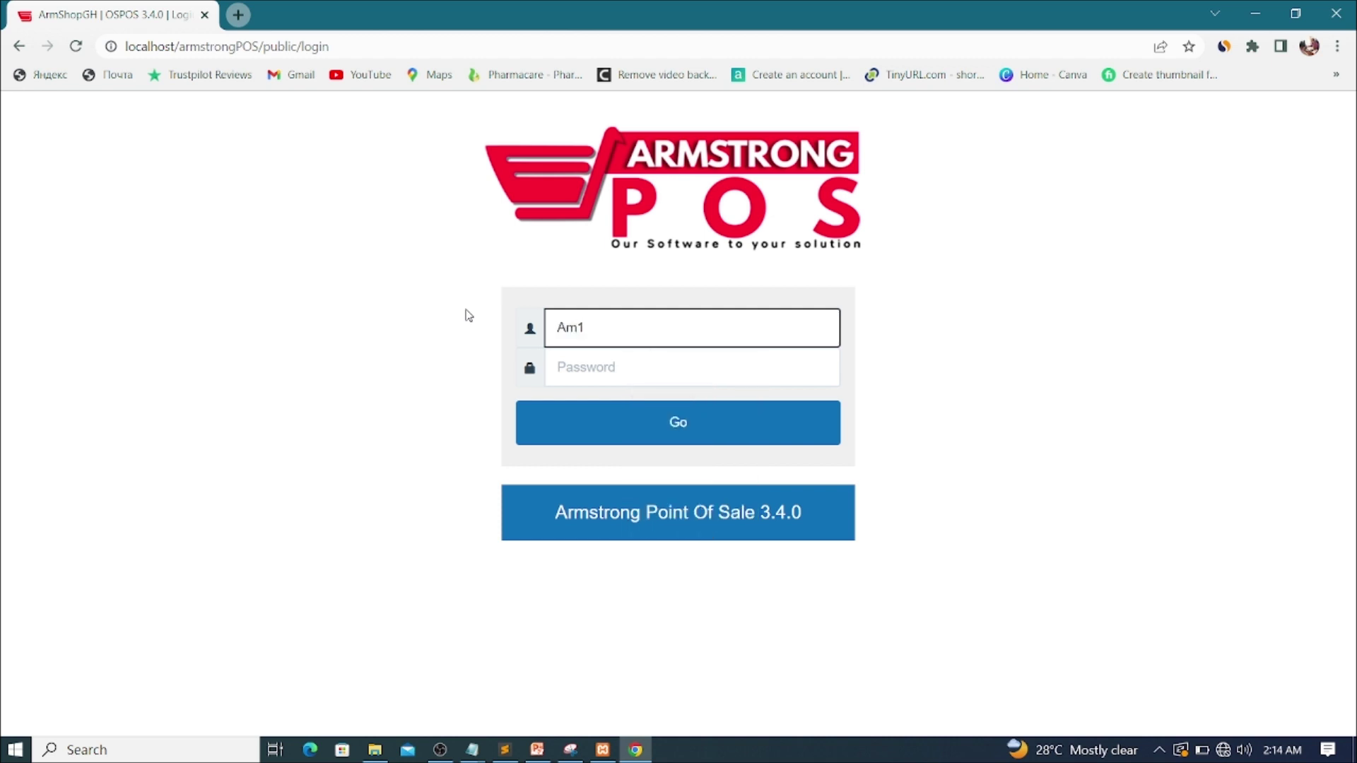
type("123")
left_click(586, 368)
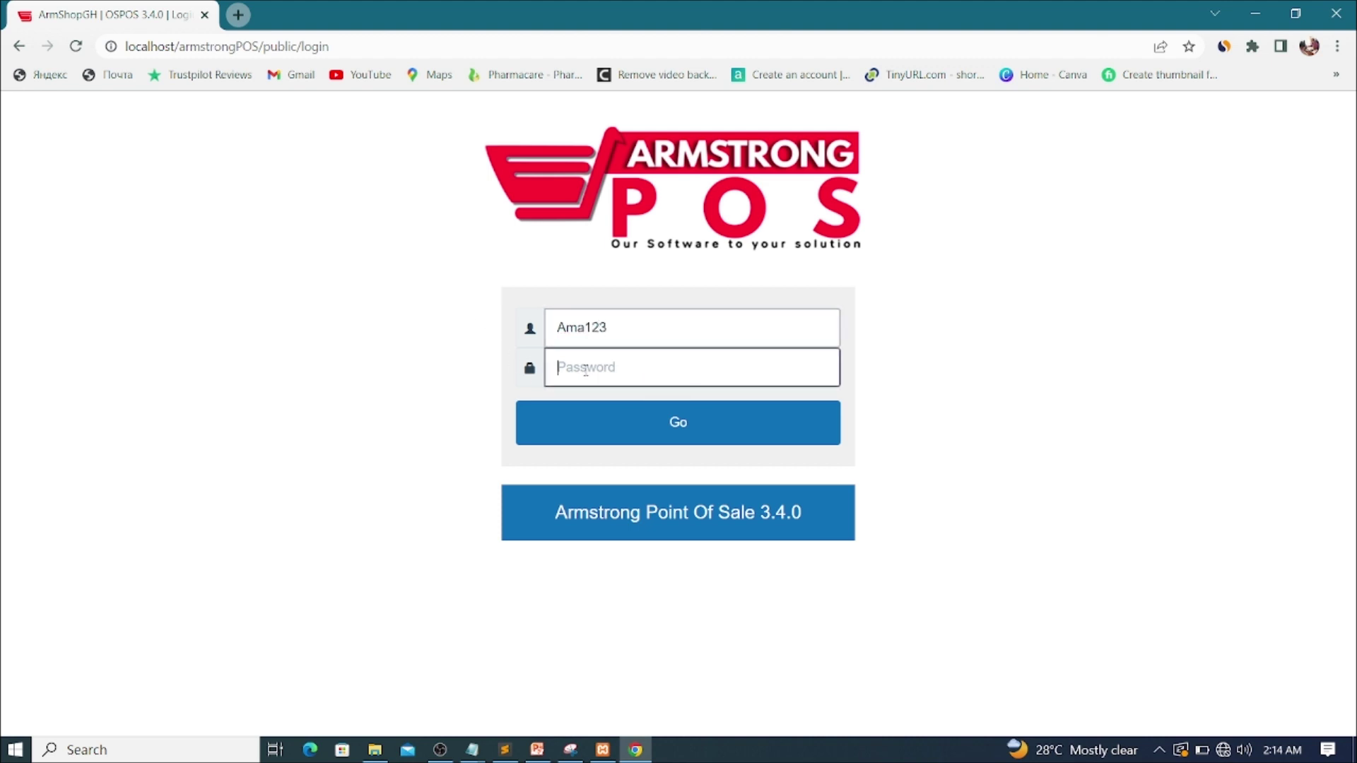
type("••••••")
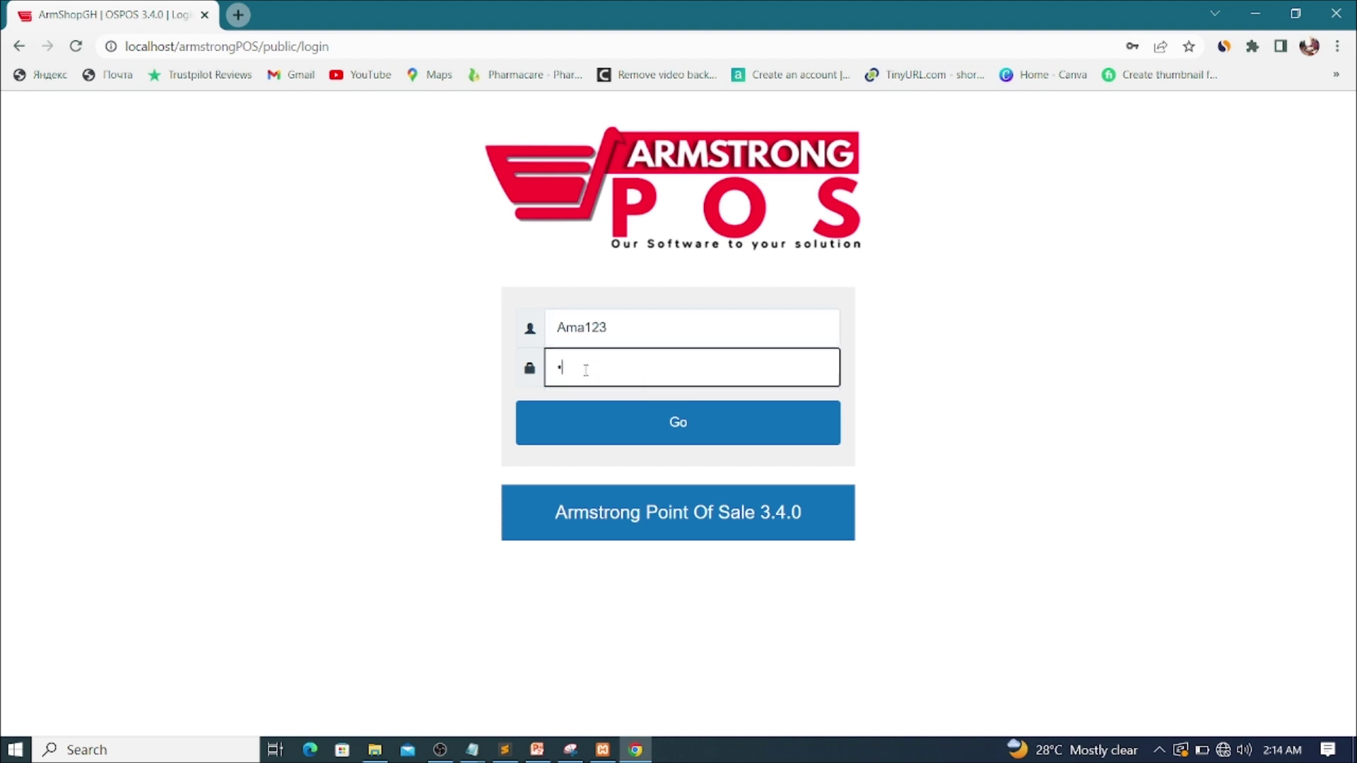
type("••")
key("Return")
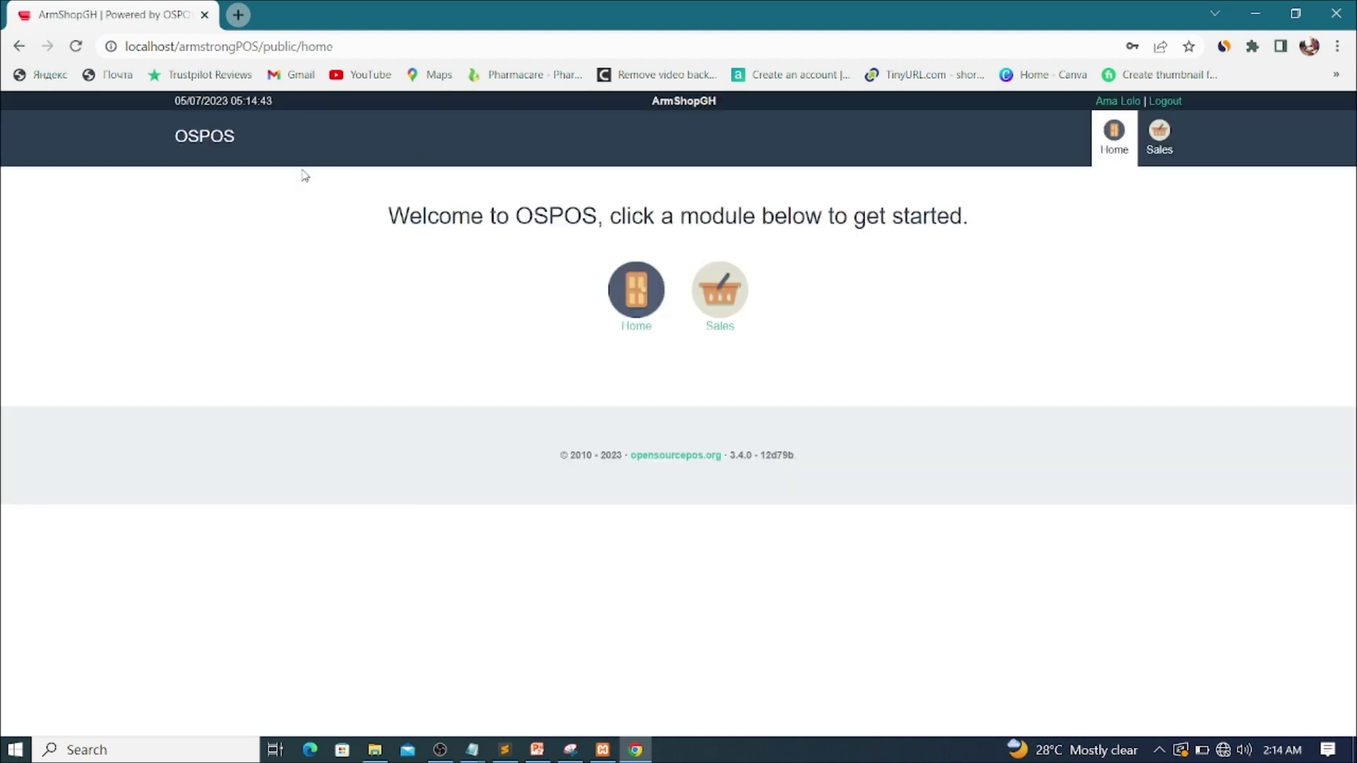
Step: In the sales register, add BEL-AQUA 1.5LTR to the cart with a quantity of 5
left_click(726, 295)
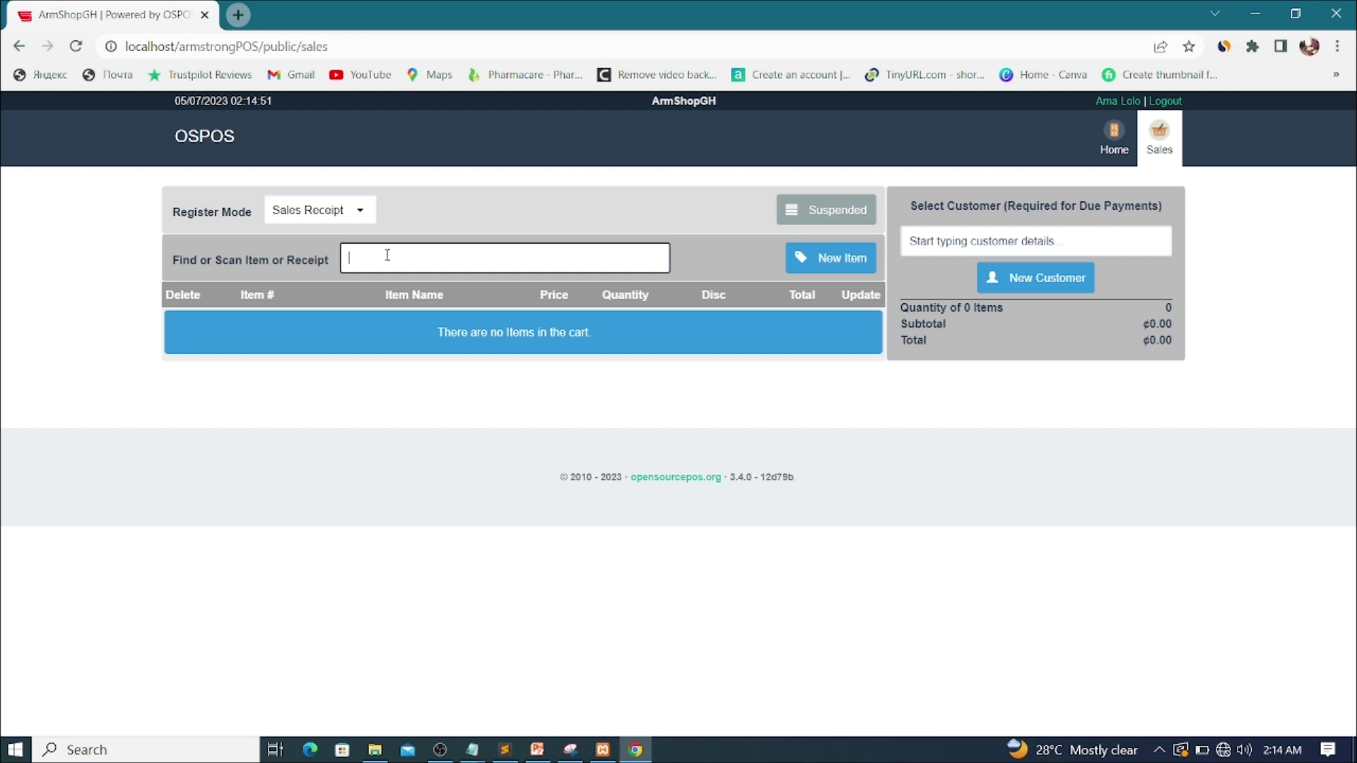
type("bel")
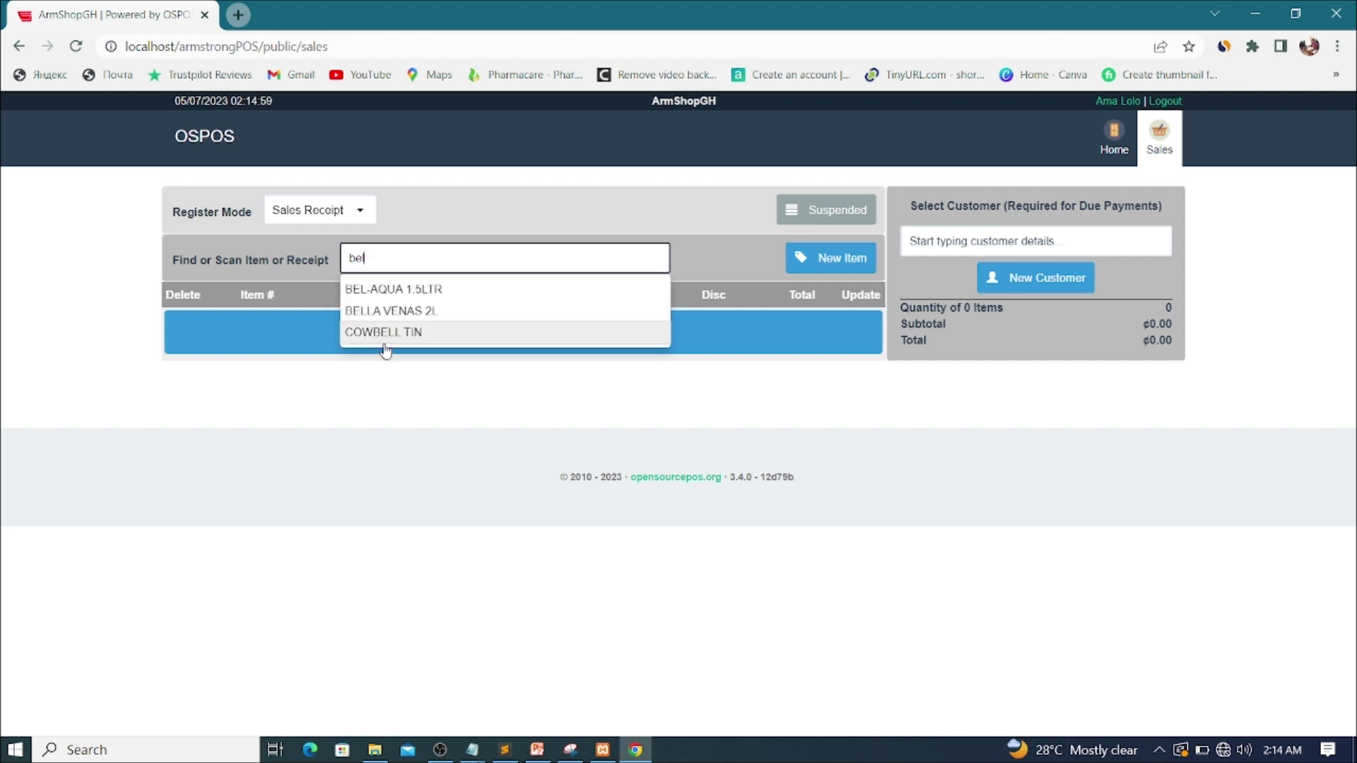
left_click(394, 288)
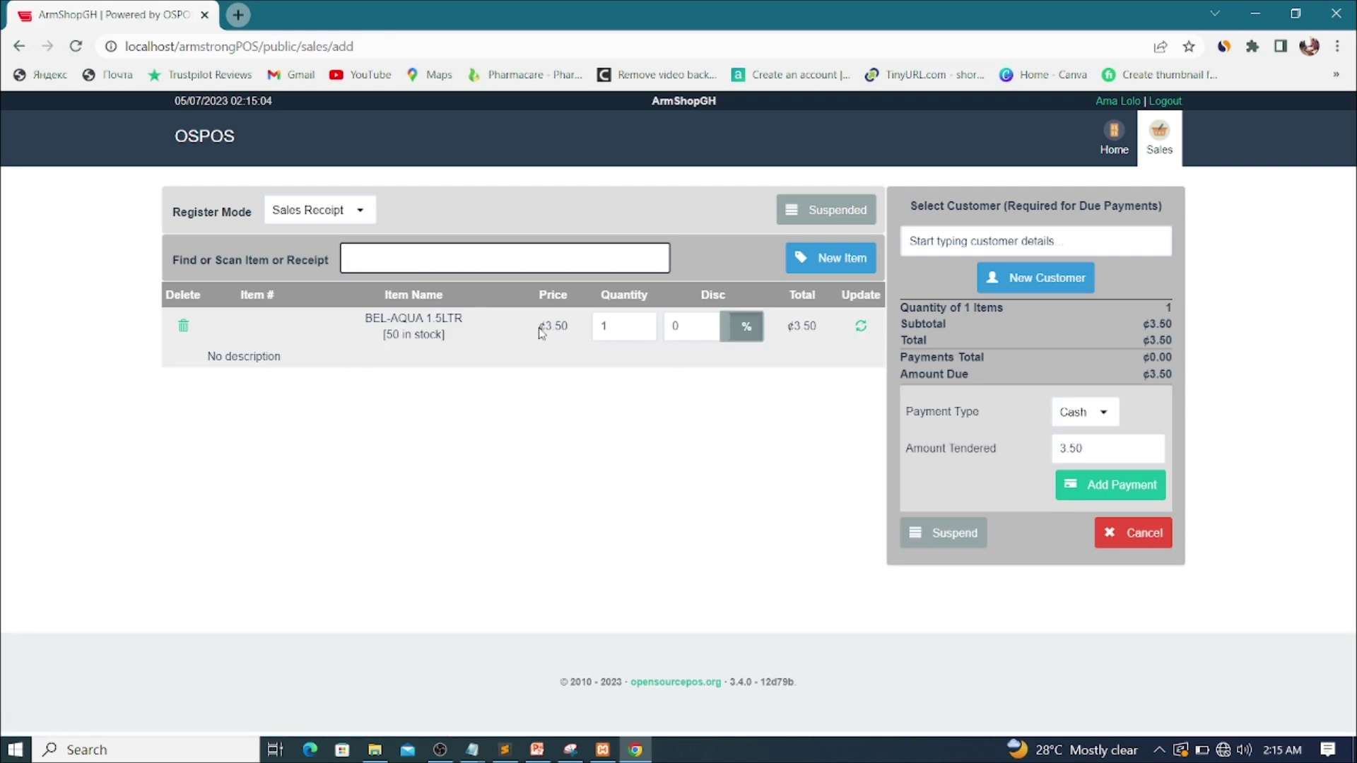
left_click_drag(556, 326, 602, 327)
double_click(615, 326)
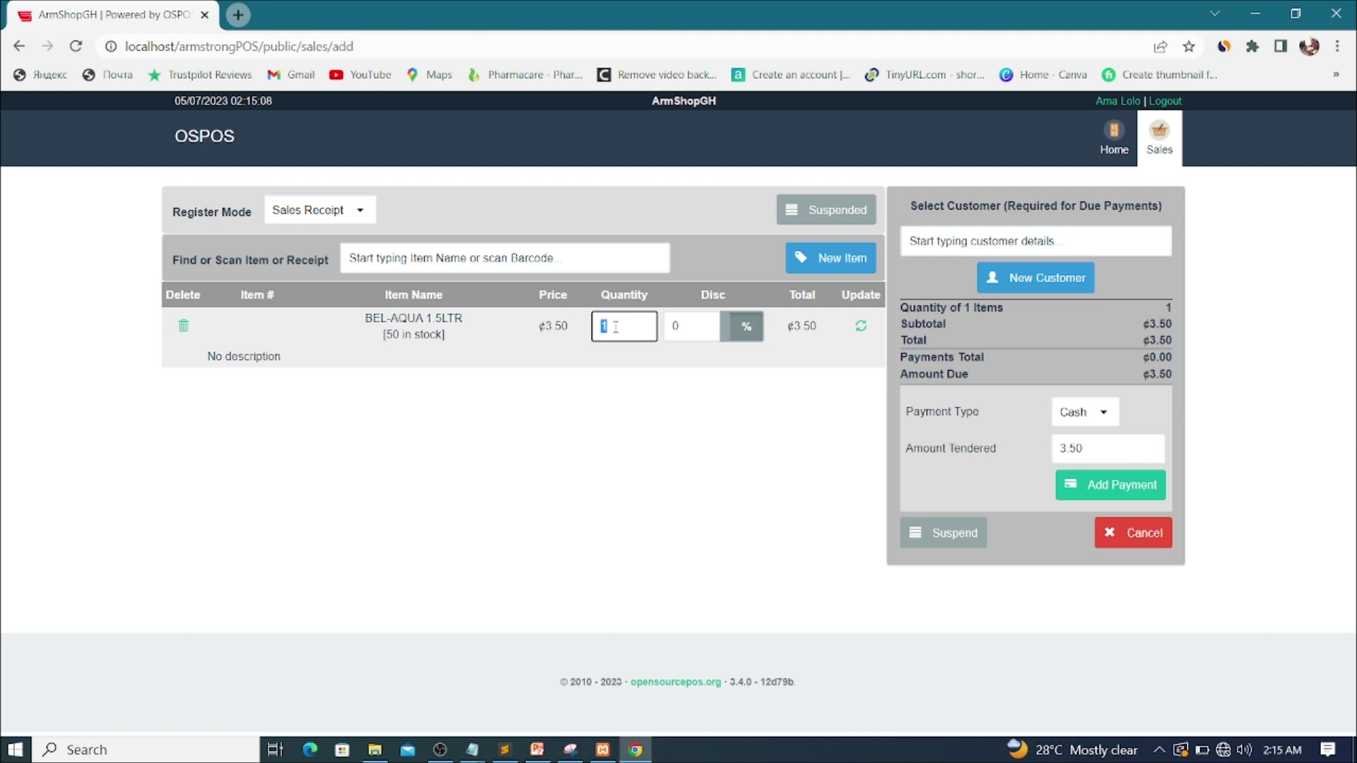
left_click(621, 324)
key("ctrl+a")
type("5")
double_click(603, 325)
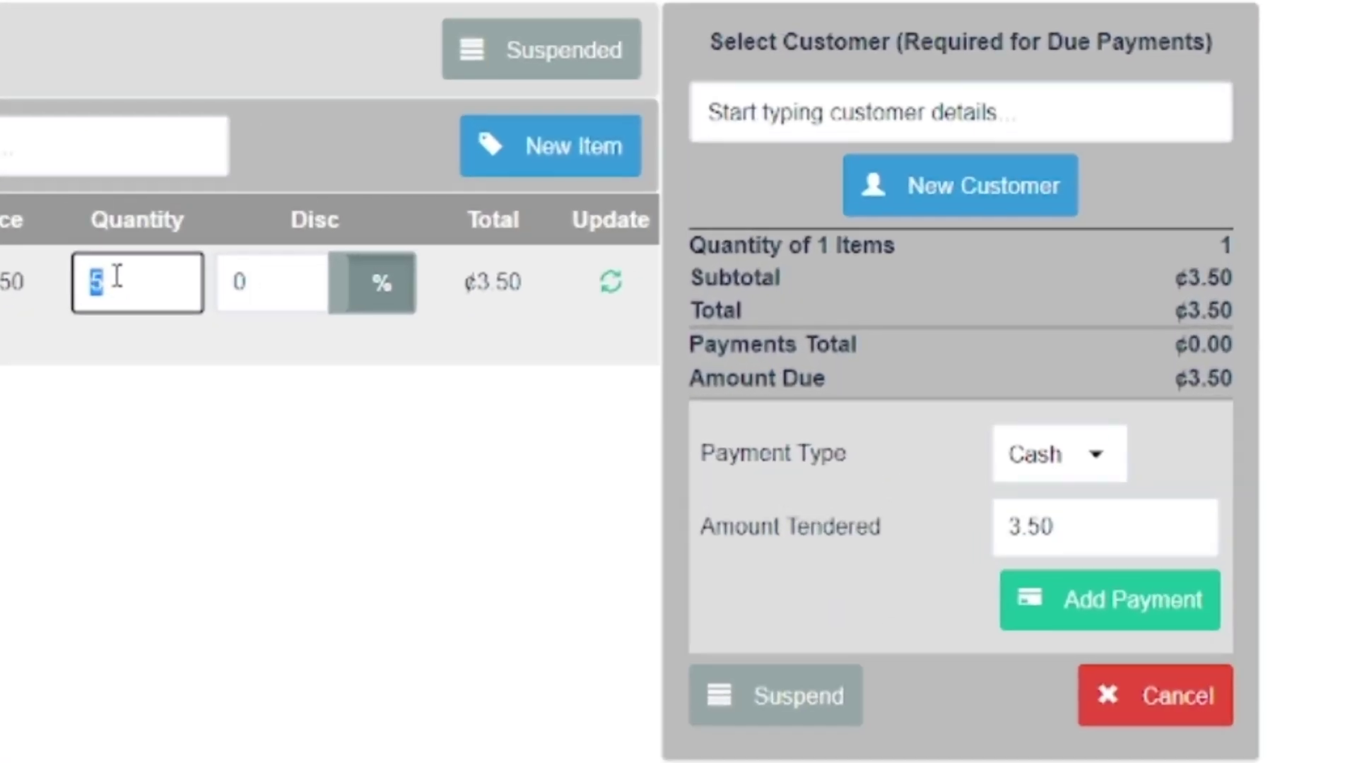
left_click(475, 452)
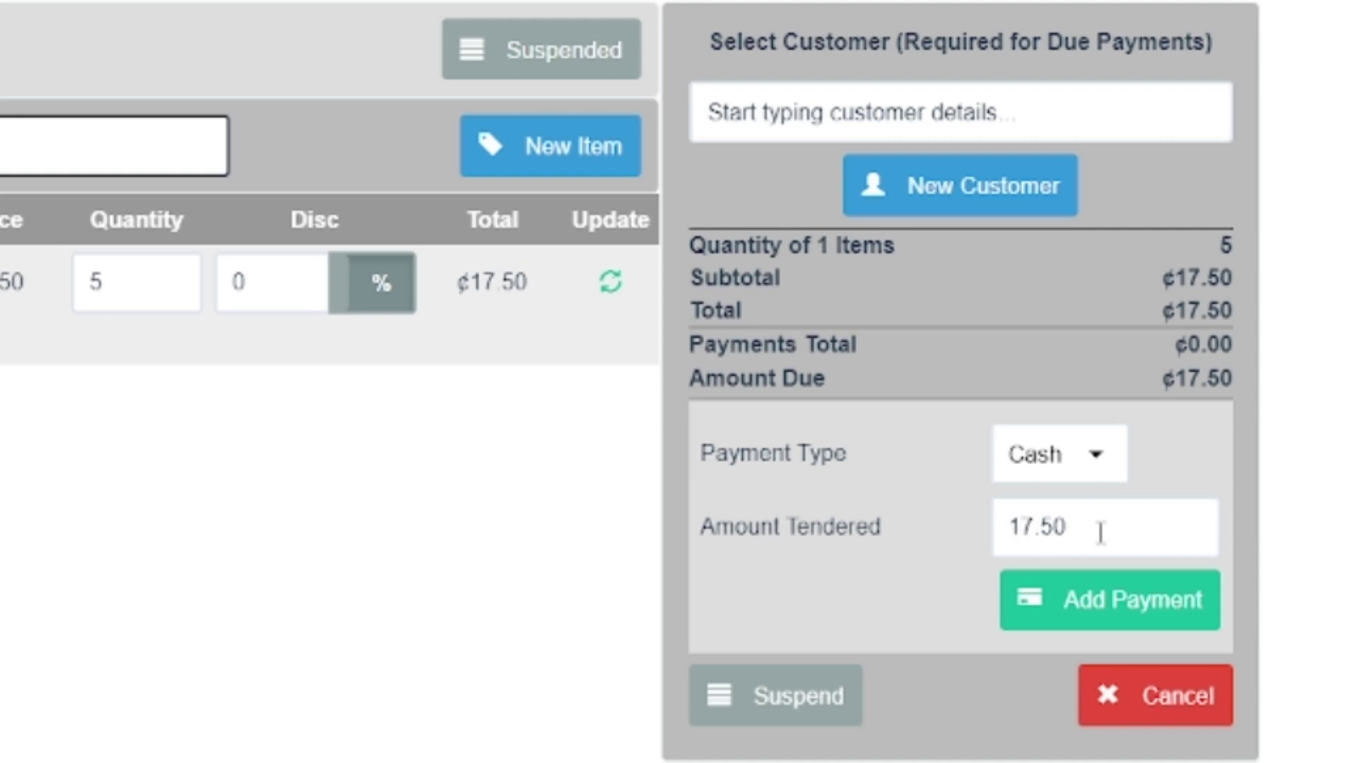
Step: Enter ¢20 as the cash amount tendered, keeping Cash as the payment type
left_click_drag(1098, 527, 966, 538)
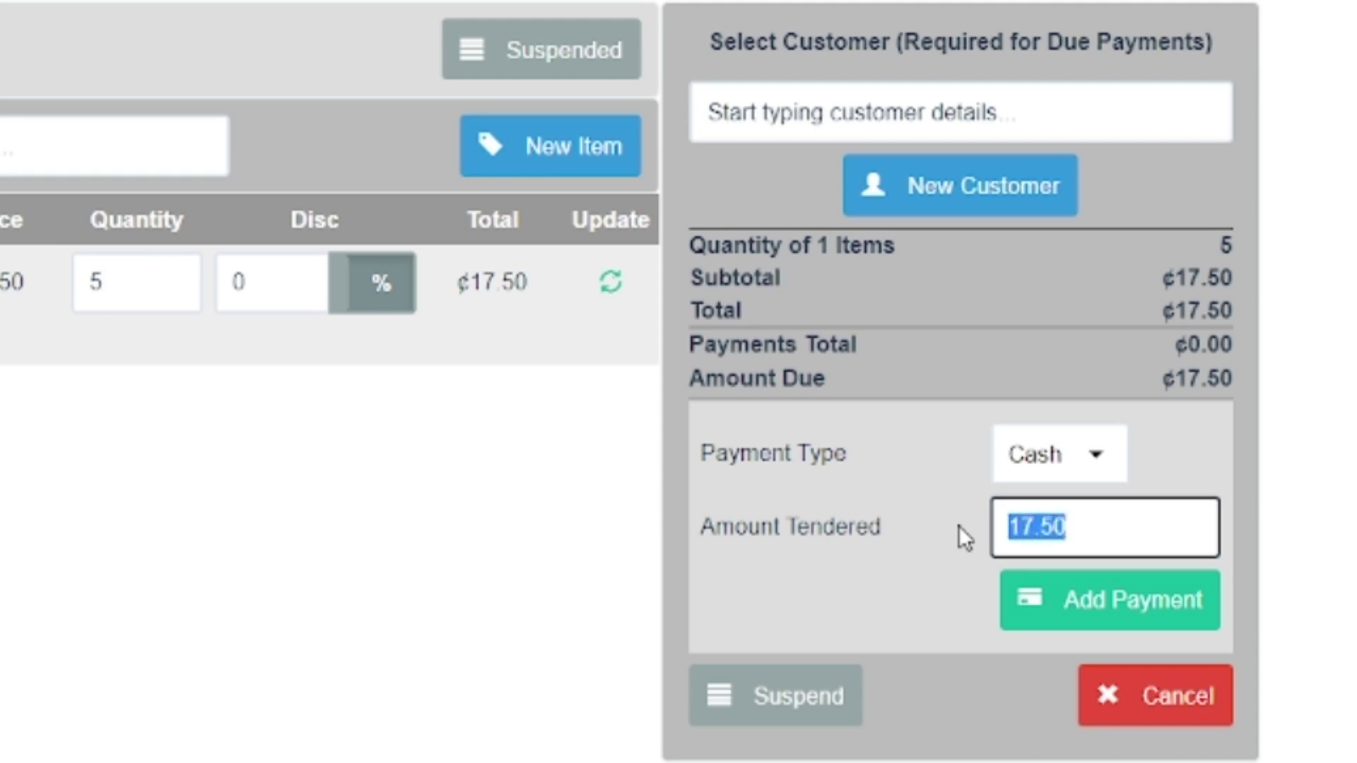
type("20")
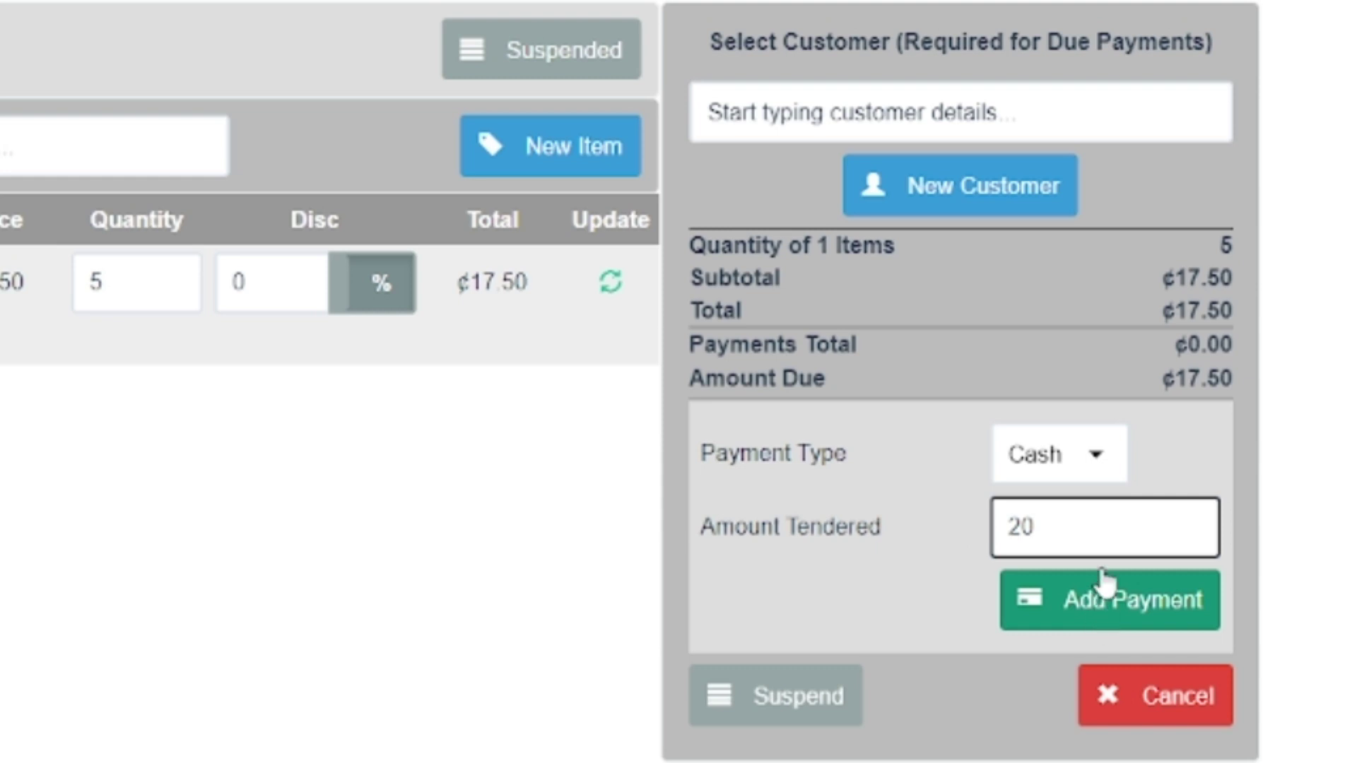
left_click(1106, 468)
left_click(1075, 539)
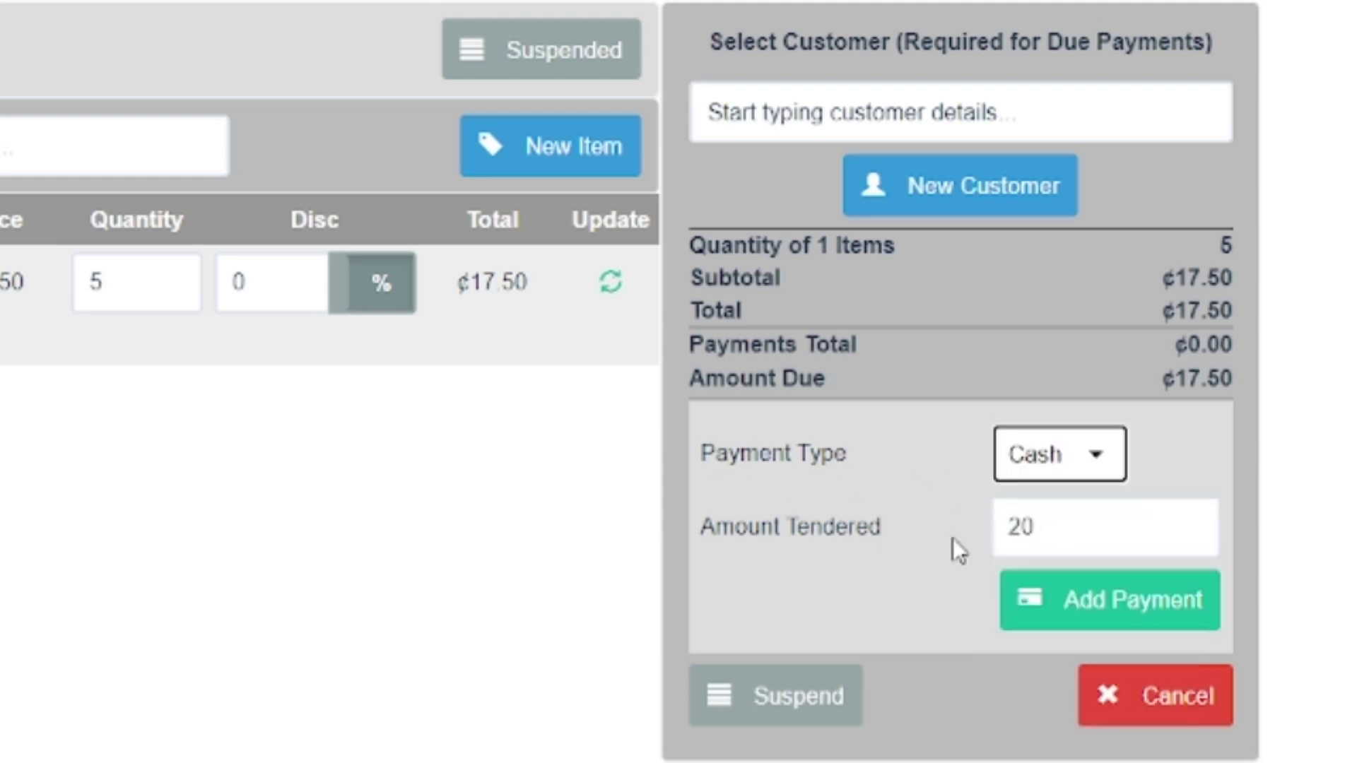
Step: Record the ¢20 cash payment and complete the sale, leaving ¢2.50 change due
left_click(1153, 613)
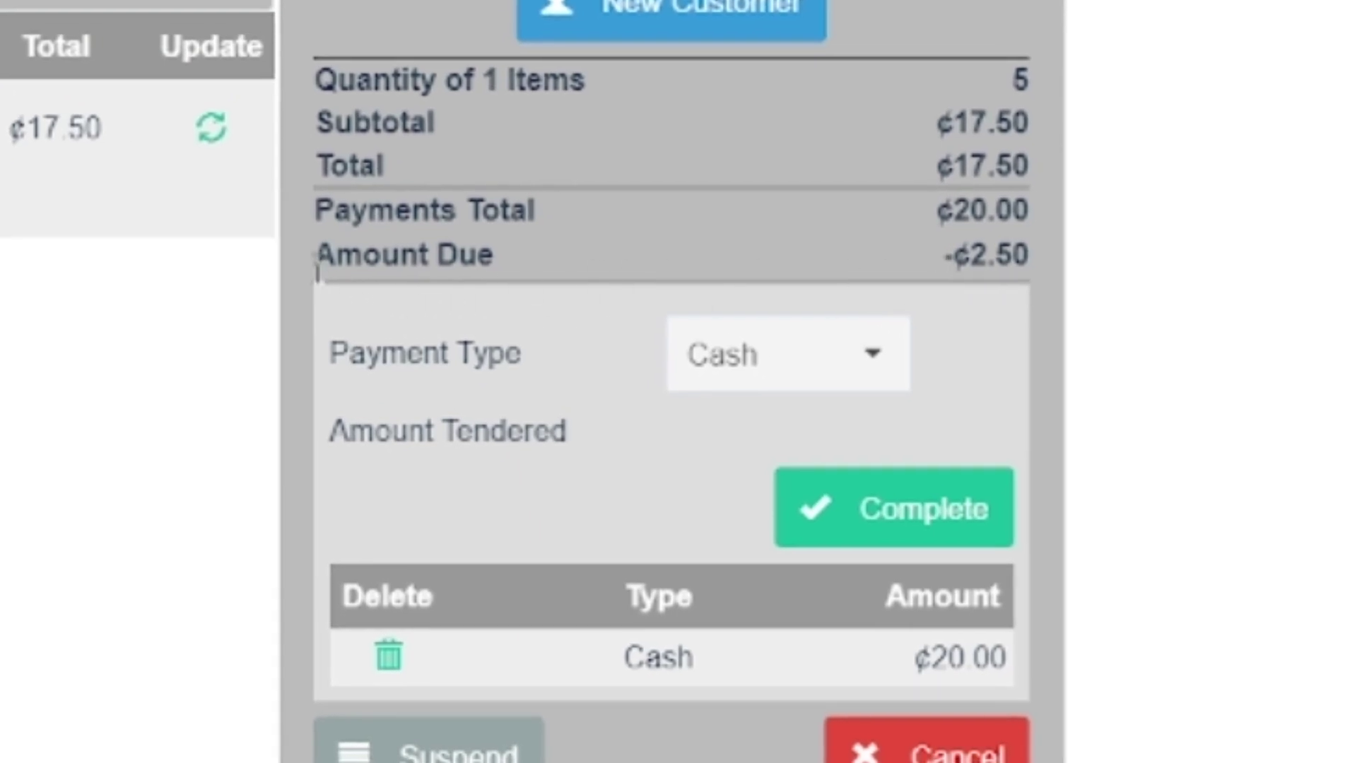
mouse_move(304, 276)
left_mouse_down()
mouse_move(439, 257)
mouse_move(508, 276)
mouse_move(497, 258)
mouse_move(316, 256)
left_mouse_up()
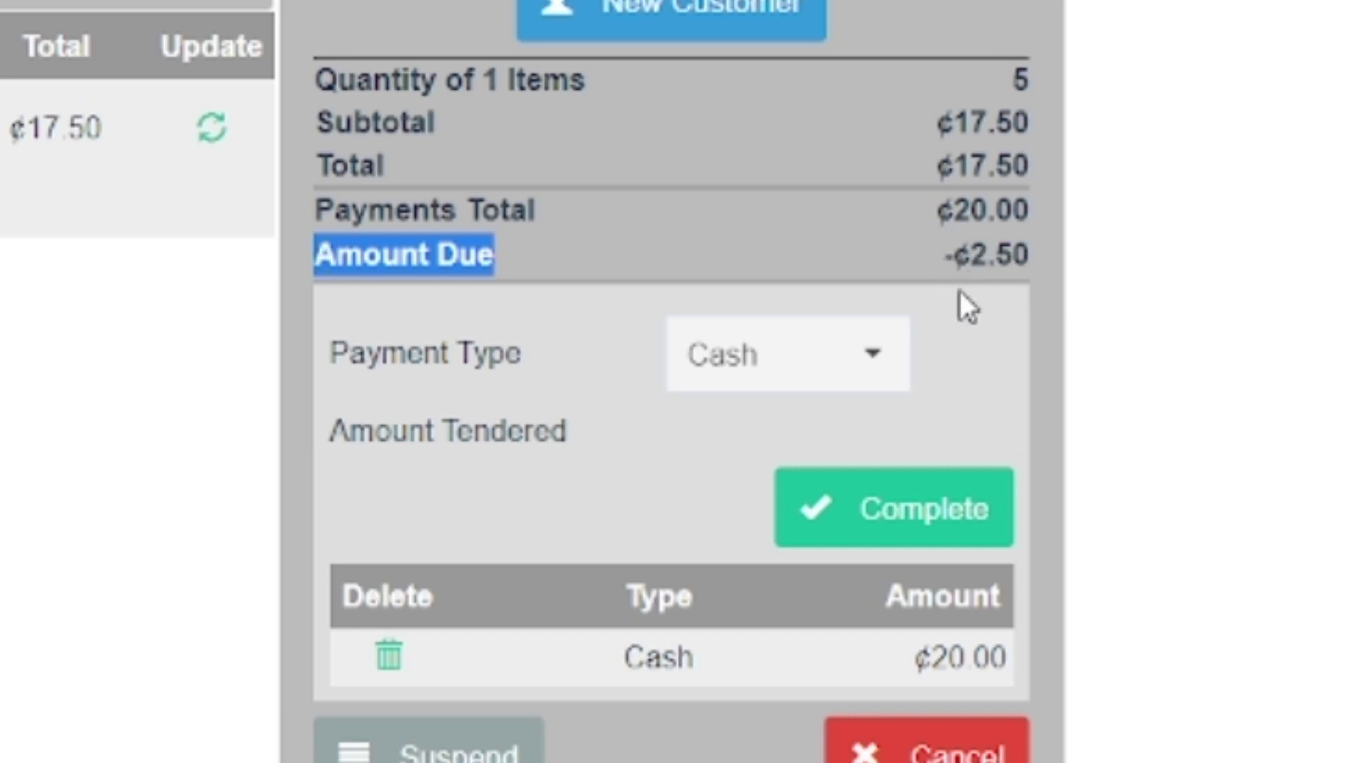
left_click(918, 534)
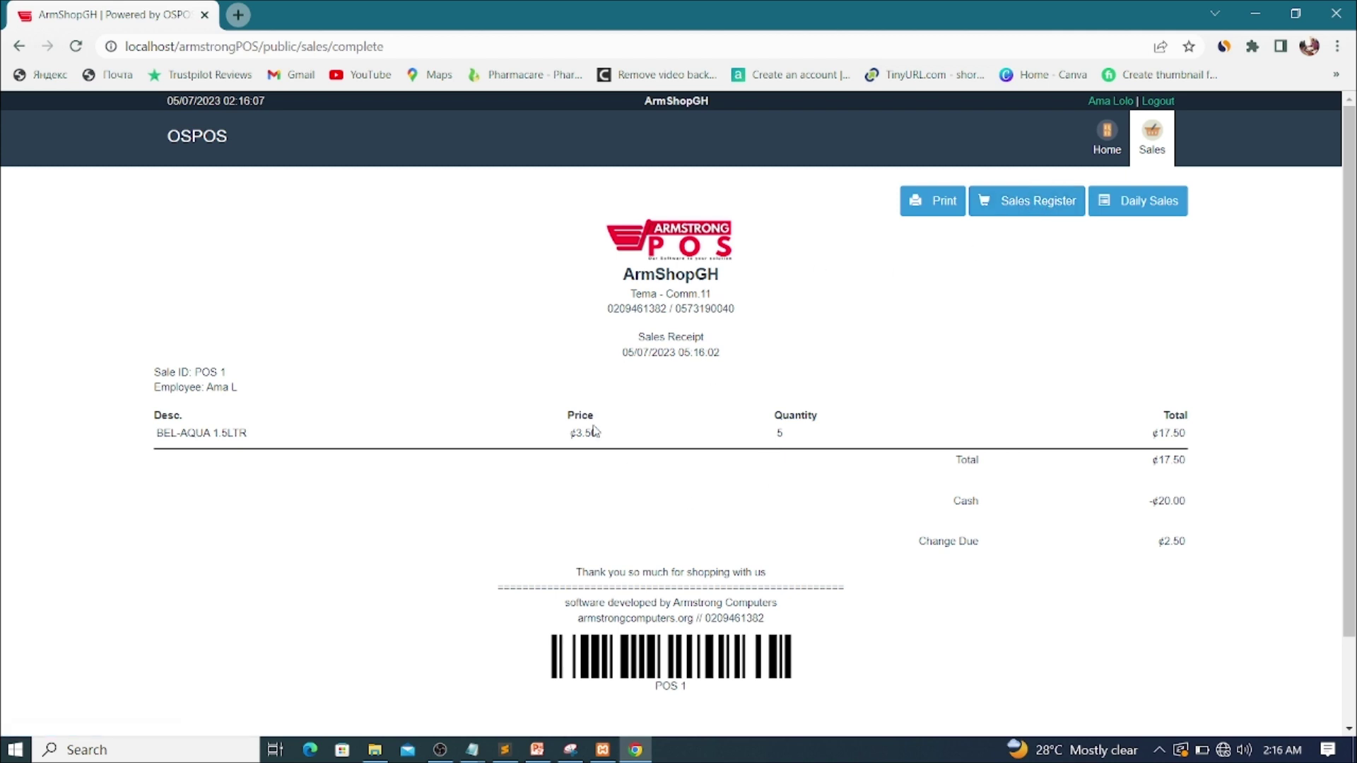
Step: Review the POS 1 receipt and go back to the empty sales register
scroll(724, 374, "down", 2)
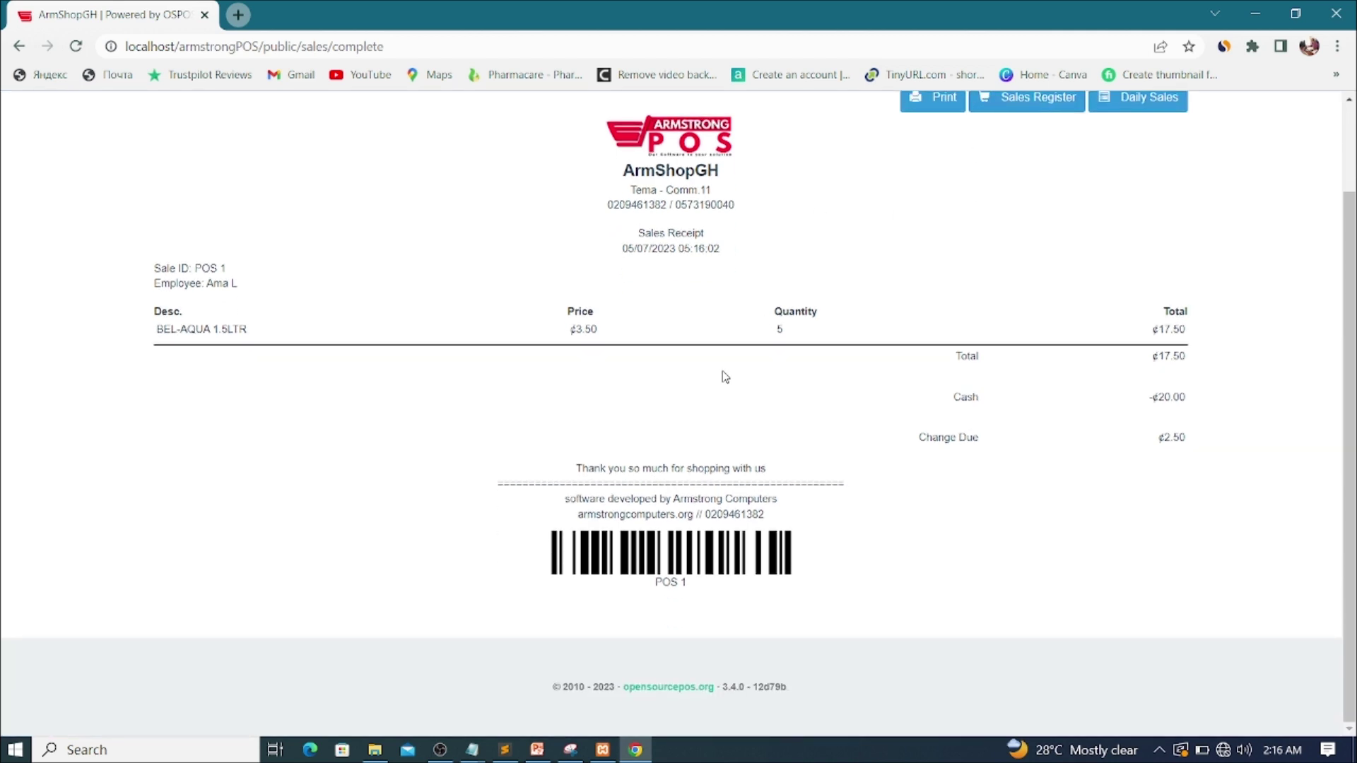
scroll(724, 376, "up", 2)
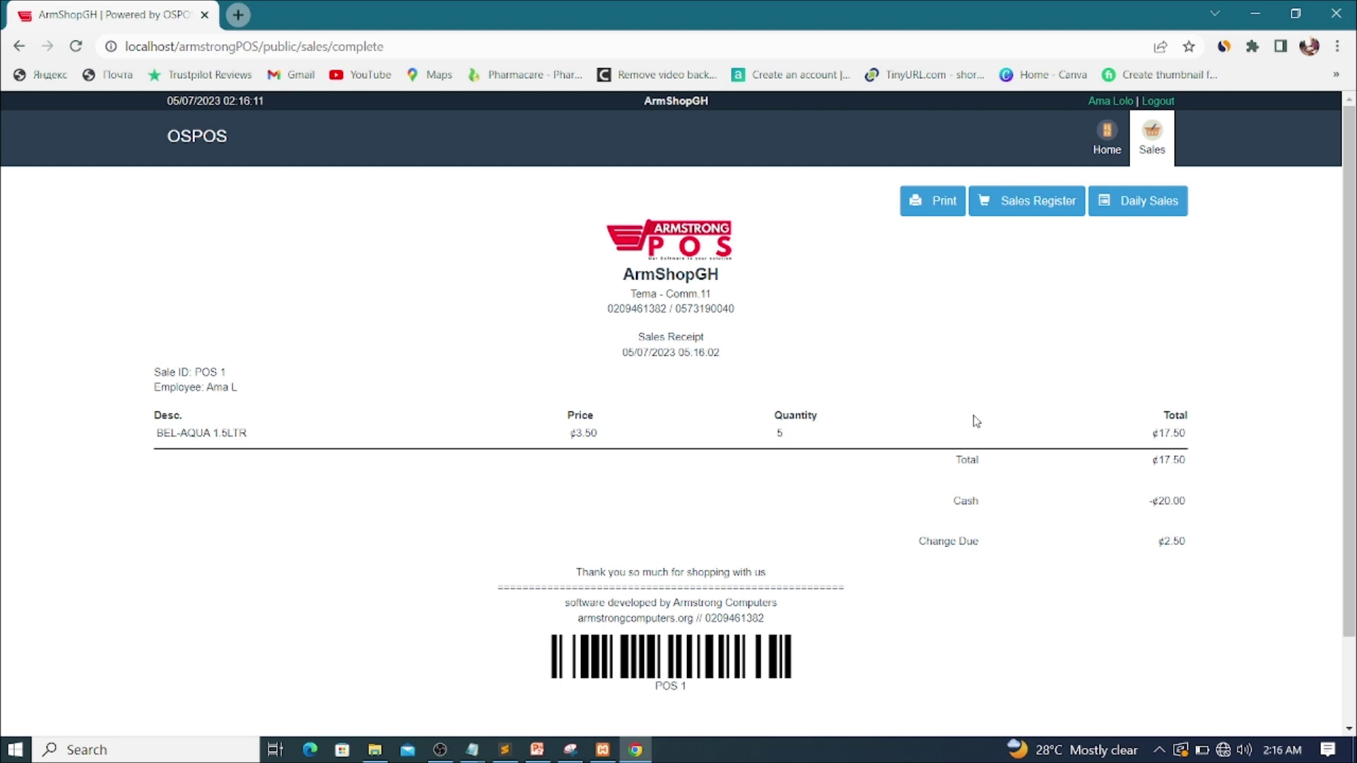
left_click(1032, 204)
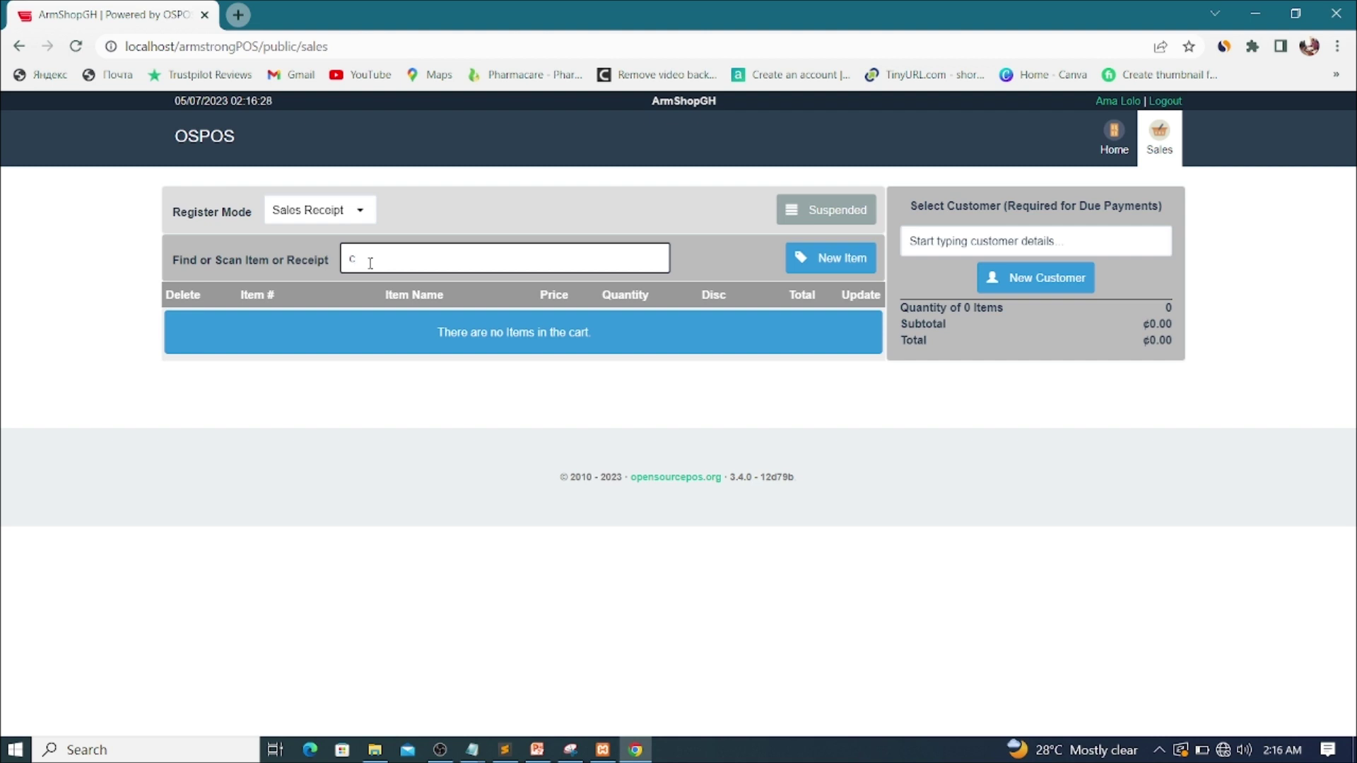
Step: Add COWBELL TIN, BELLA VENAS 2L and BEL-AQUA 1.5LTR to the cart by searching each
type("ow")
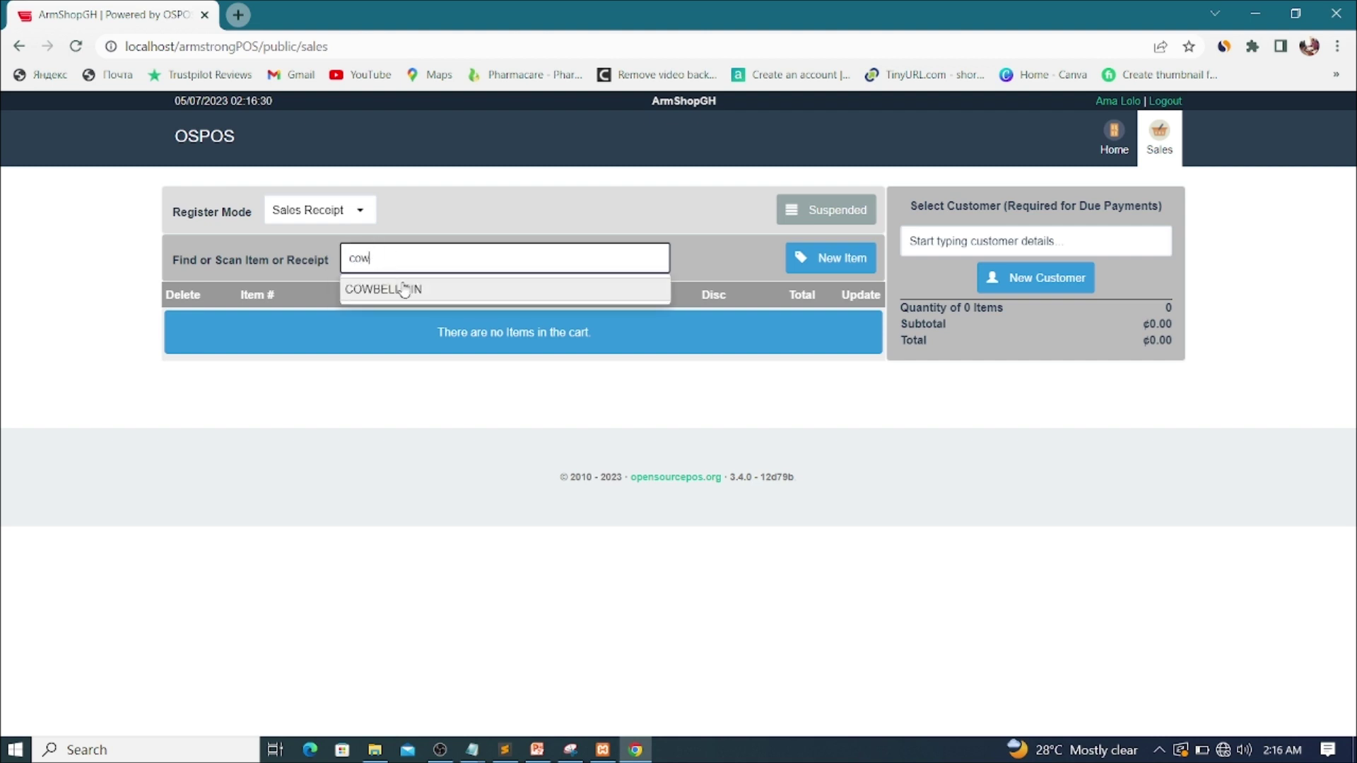
left_click(403, 290)
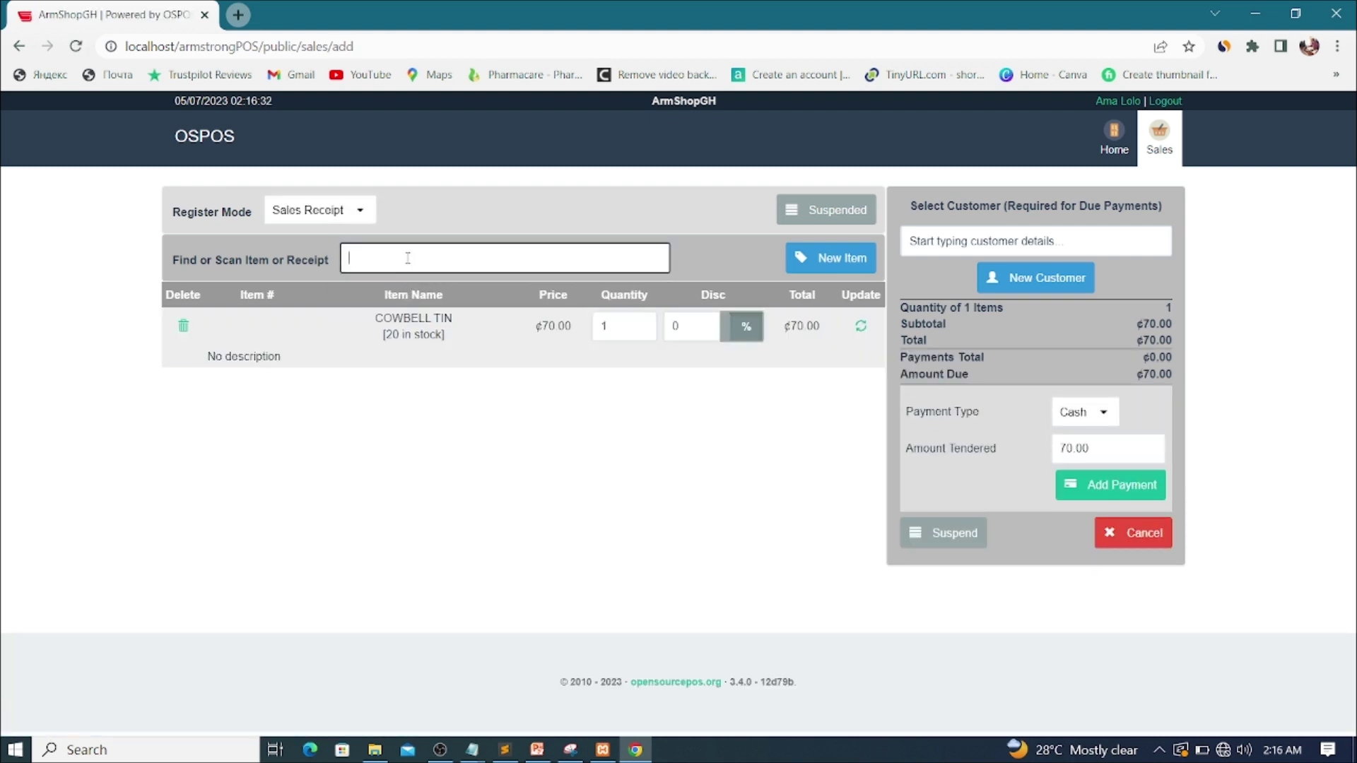
type("bell")
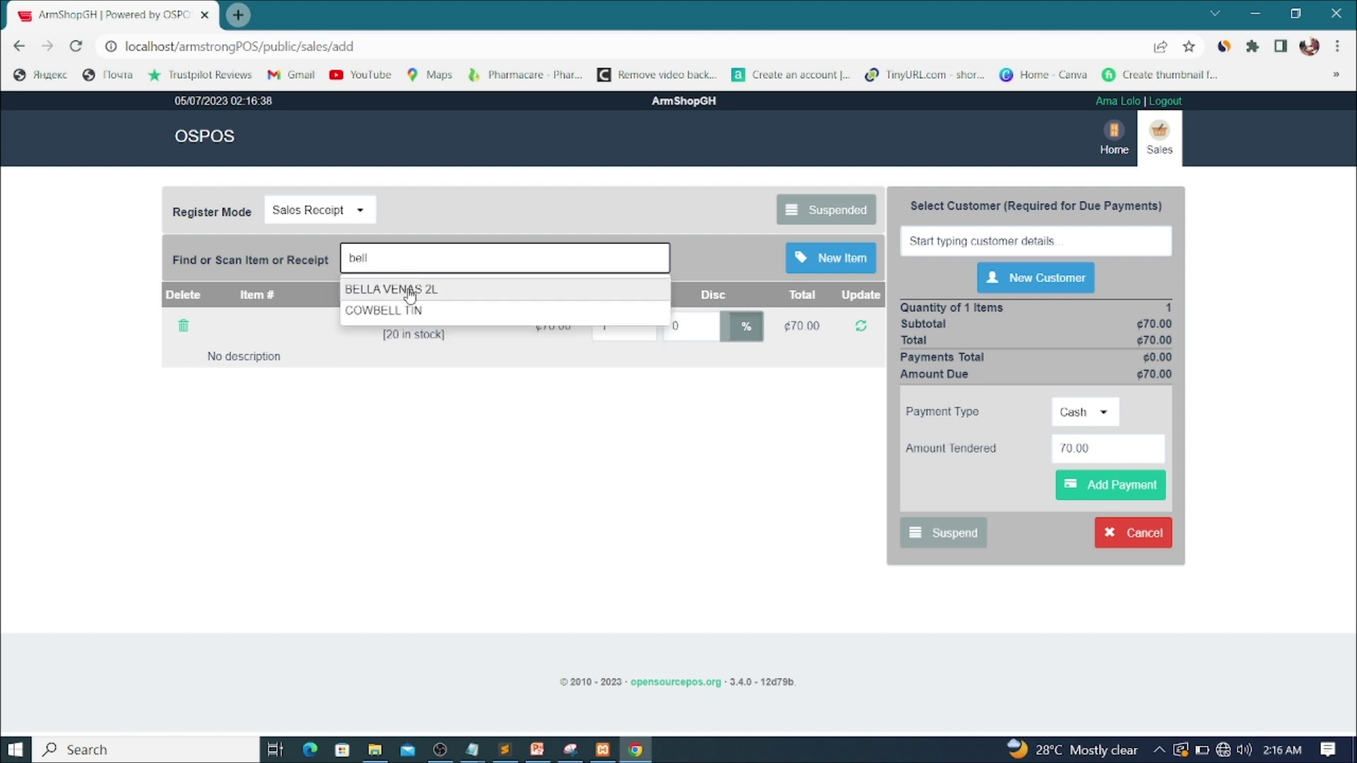
left_click(410, 288)
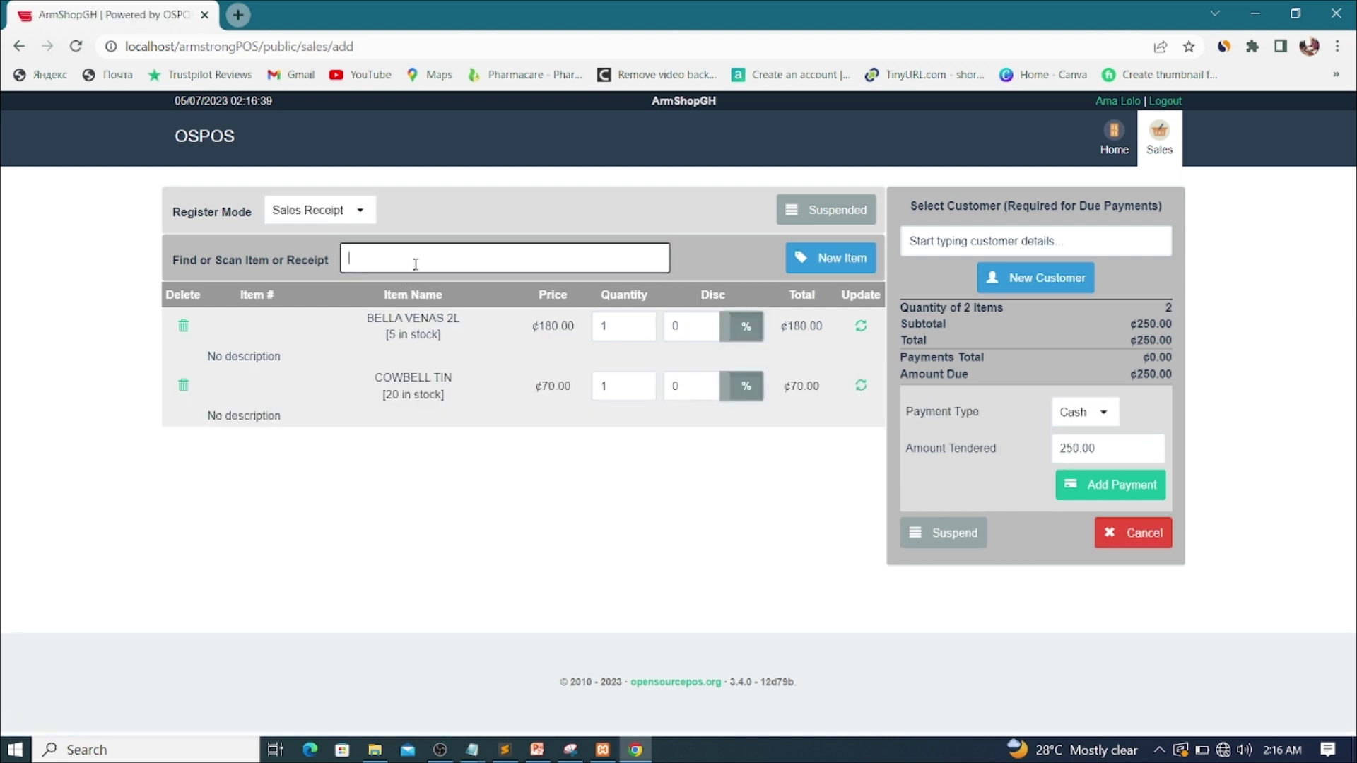
type("bel")
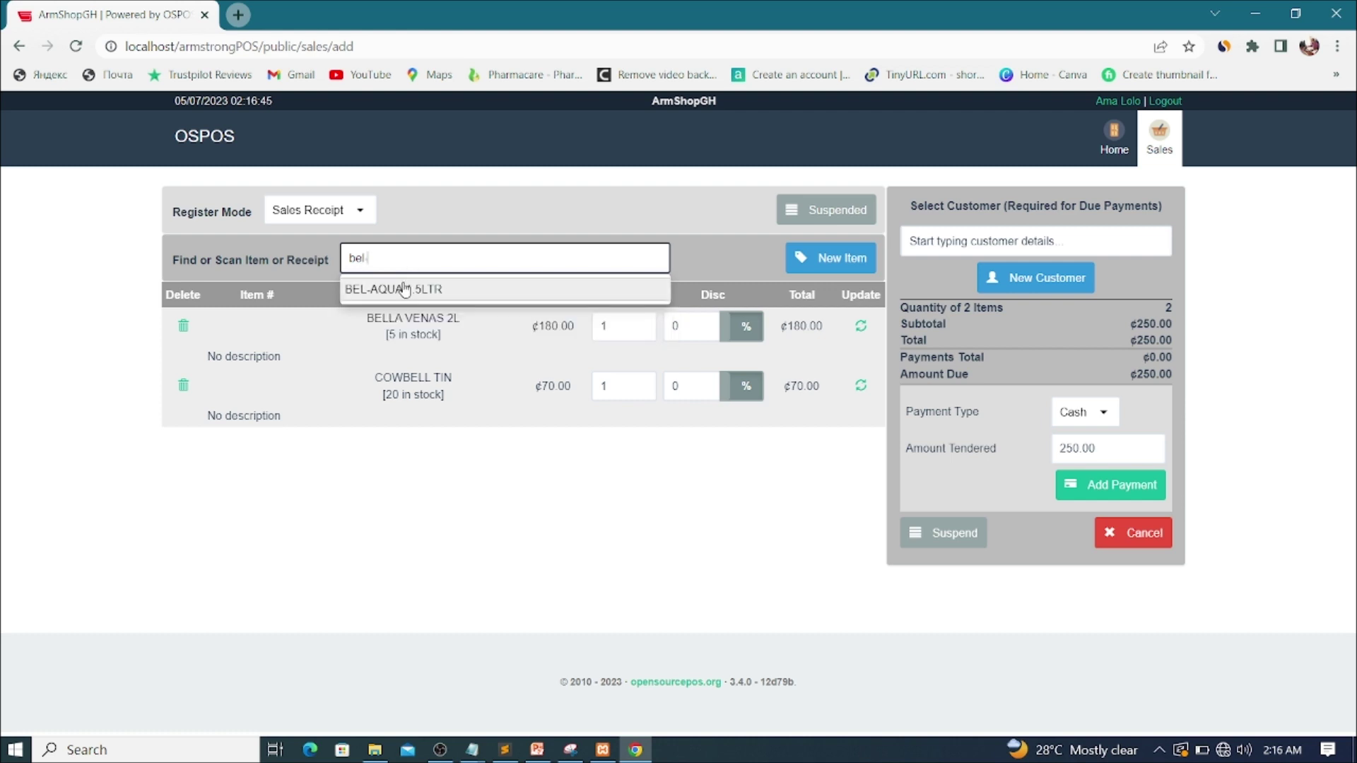
left_click(403, 287)
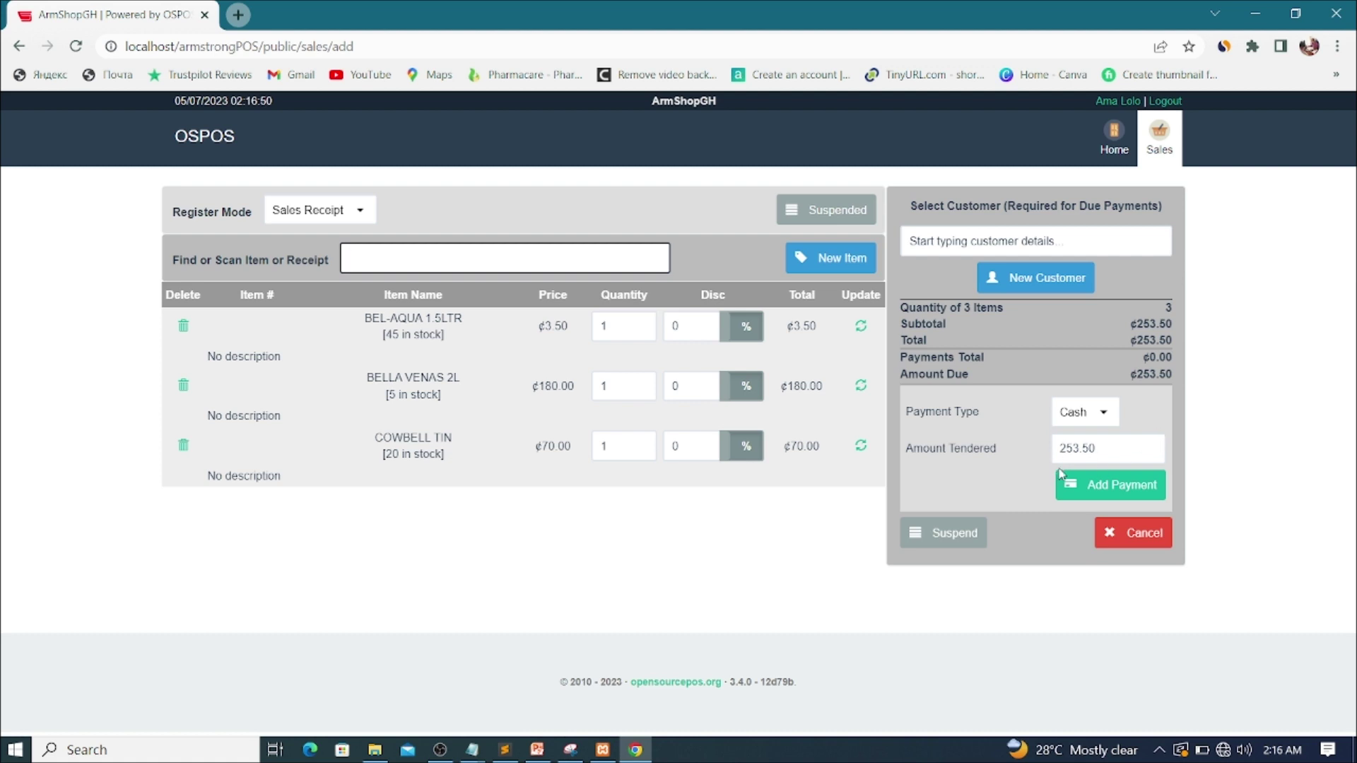
Step: Record a ¢300 cash payment against the ¢253.50 total, leaving ¢46.50 change
left_click_drag(1061, 451, 1112, 447)
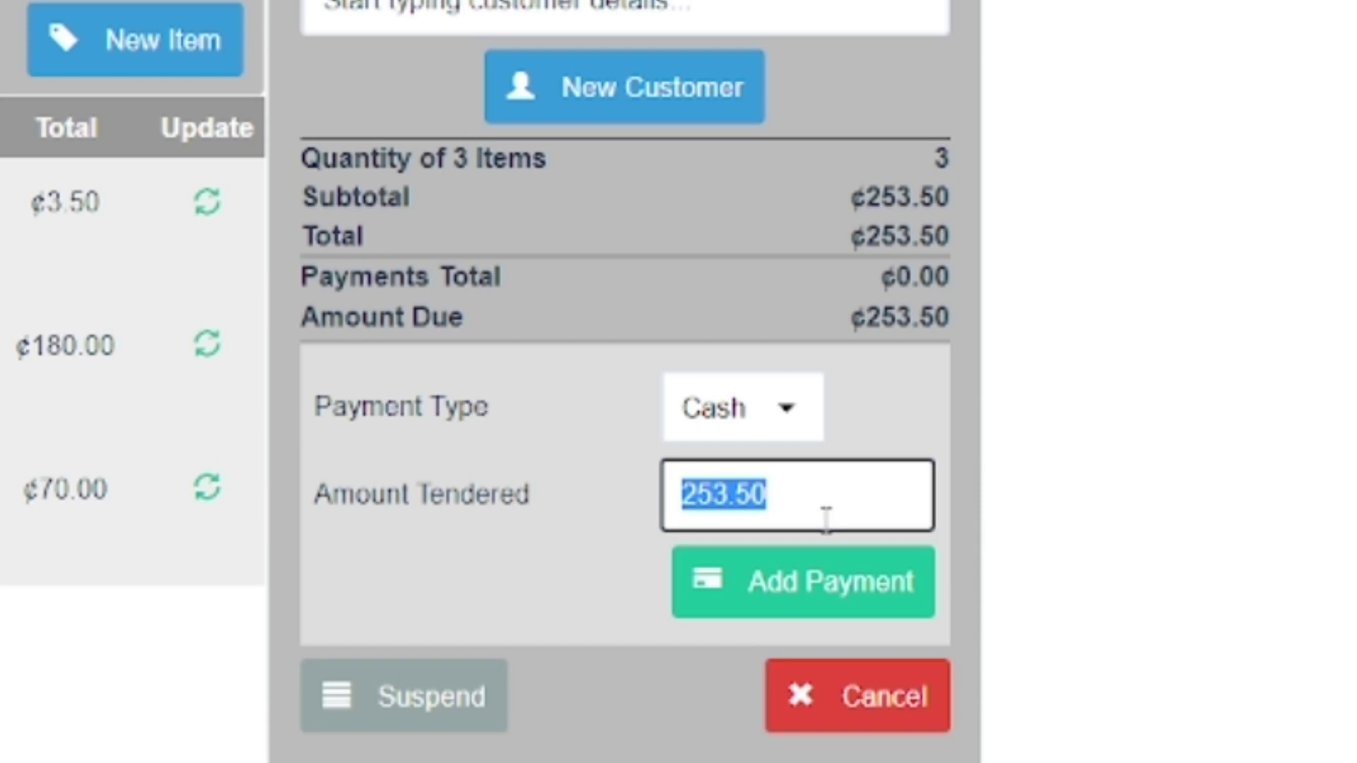
type("300")
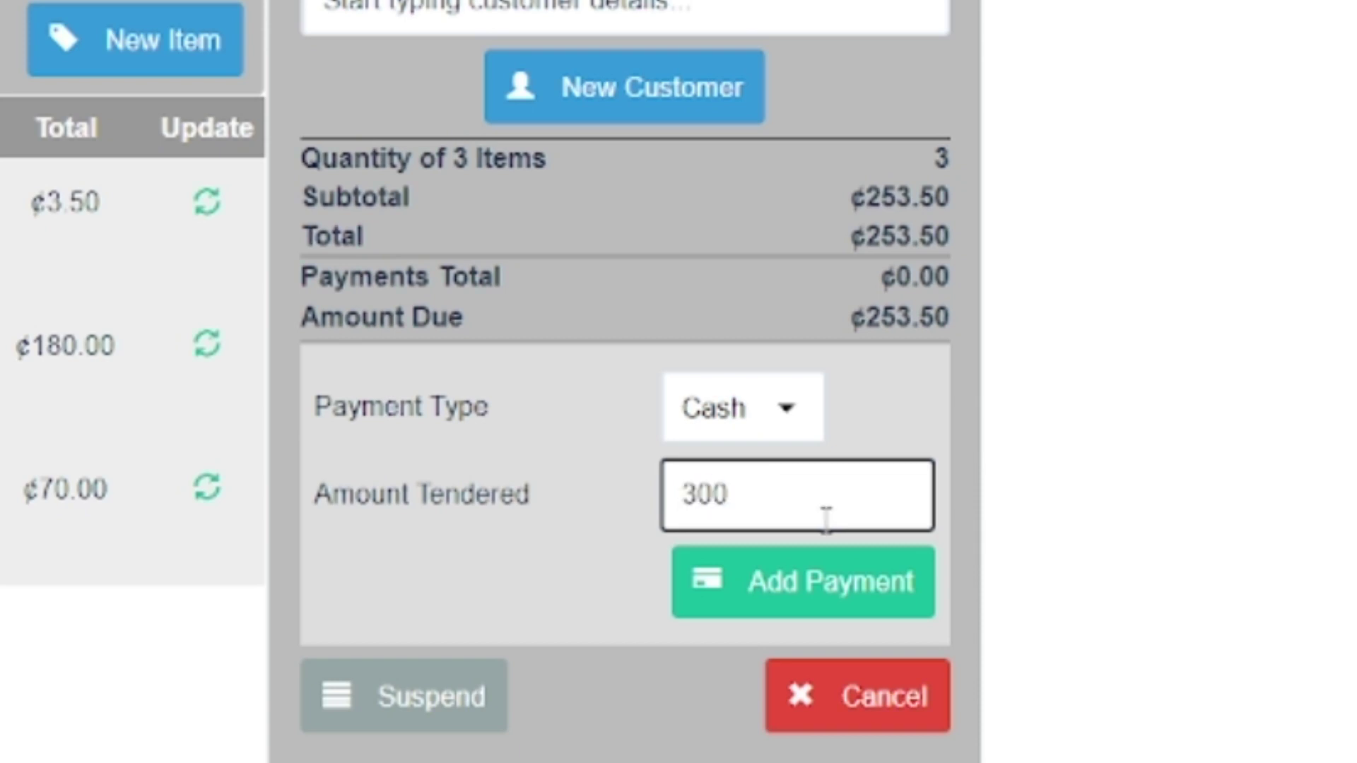
left_click(799, 597)
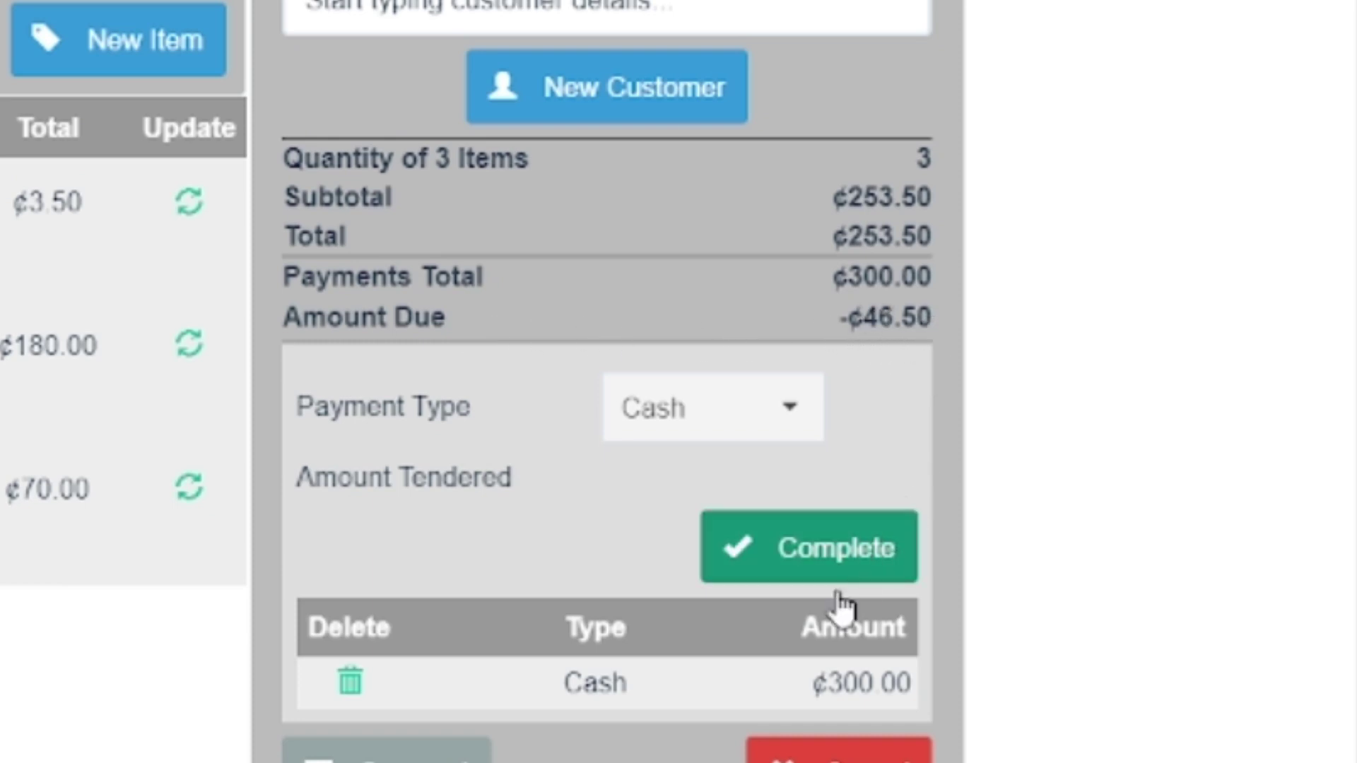
Step: Complete the three-item sale, showing its receipt, then return to an empty register
left_click(825, 564)
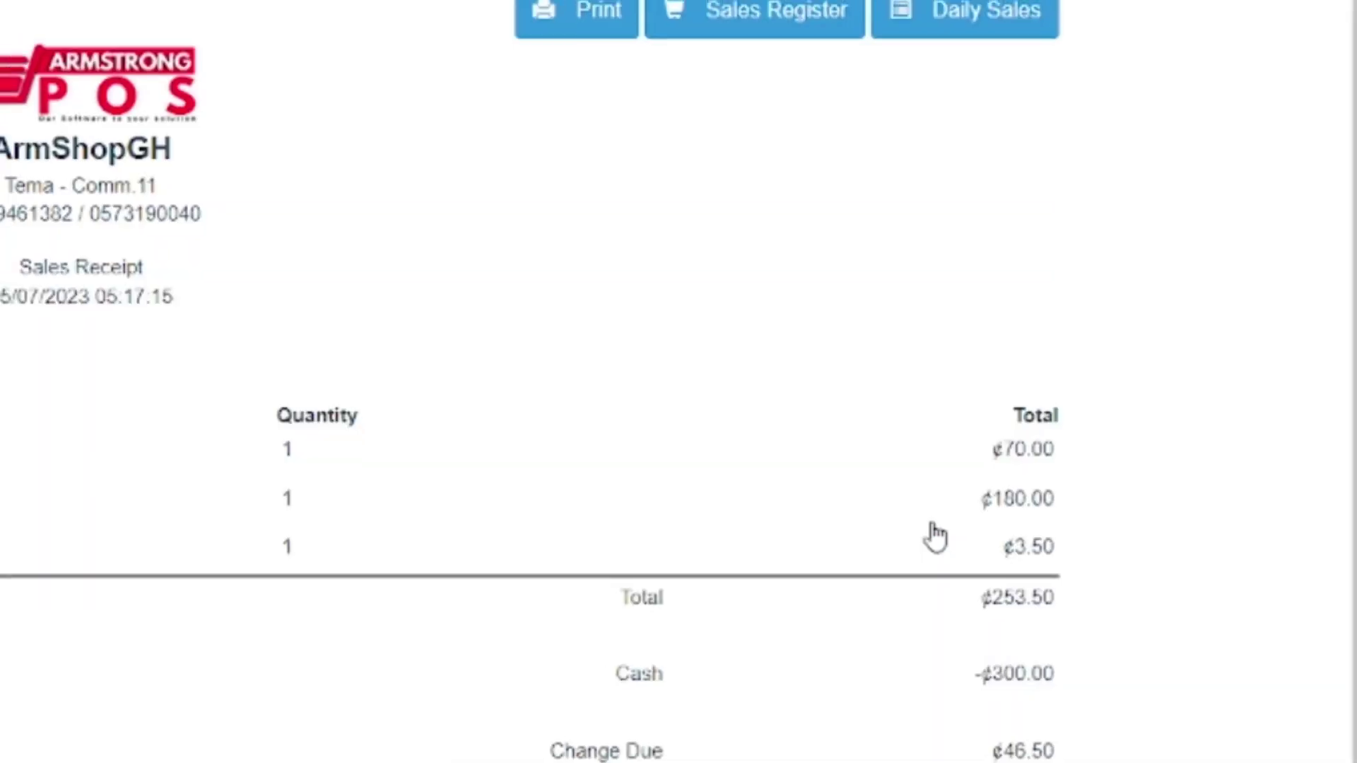
left_click(869, 82)
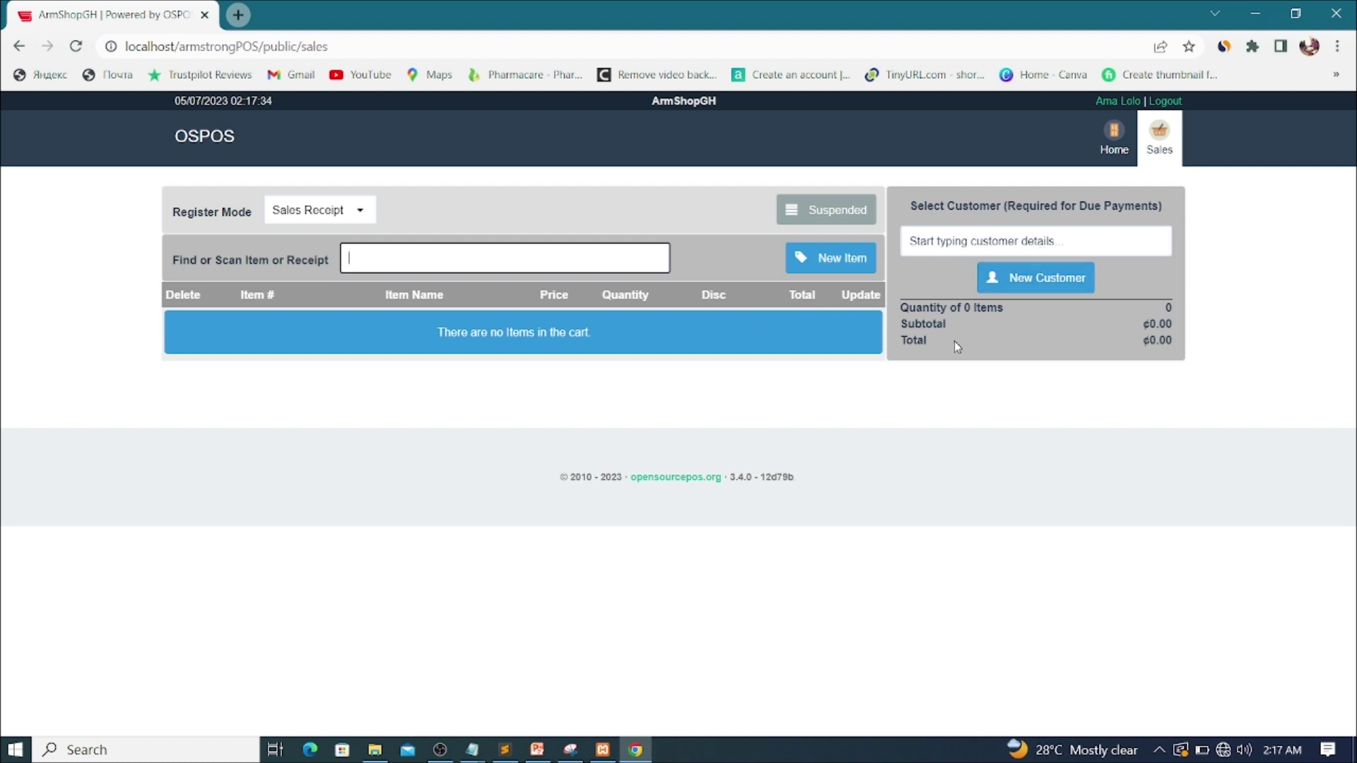
Step: Log the cashier out and sign back in as administrator using the saved username and password
left_click(1175, 103)
left_click(698, 332)
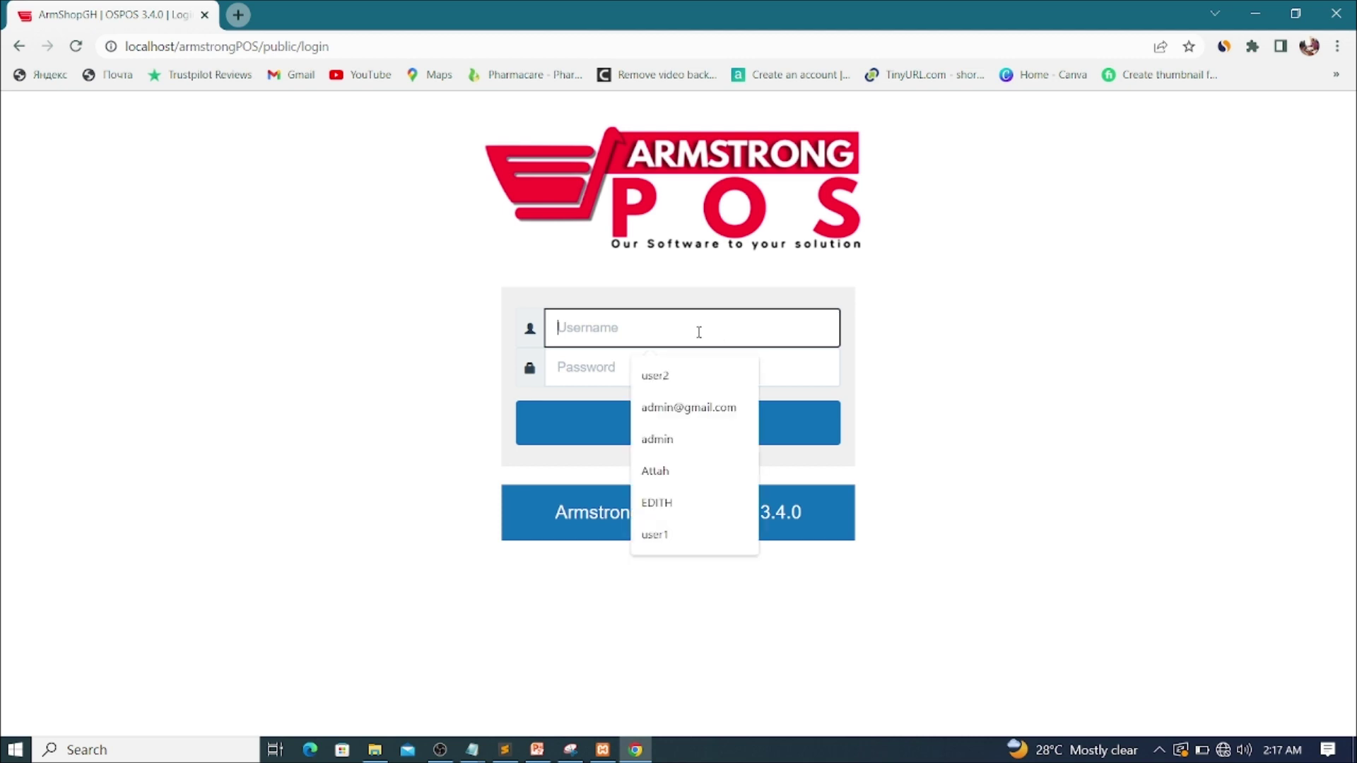
left_click(675, 434)
left_click(625, 362)
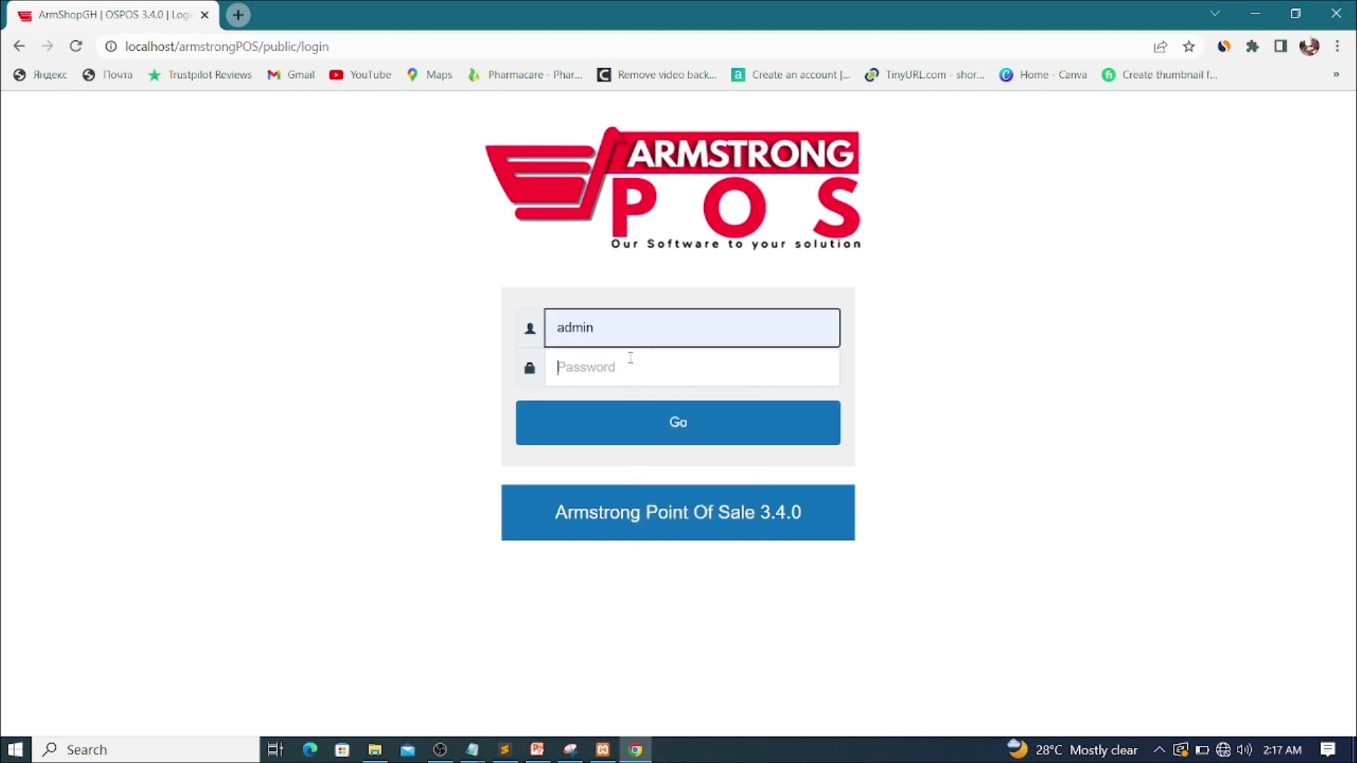
type("p")
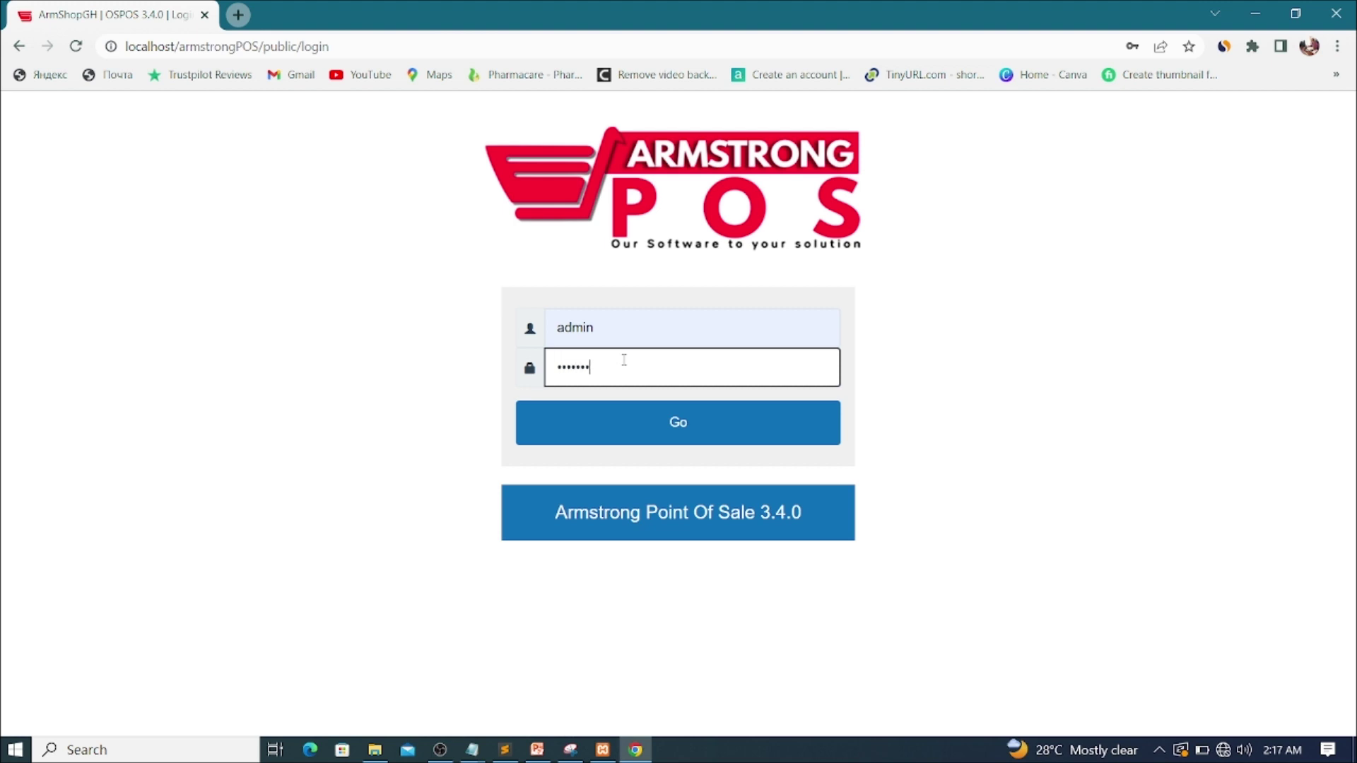
key("Return")
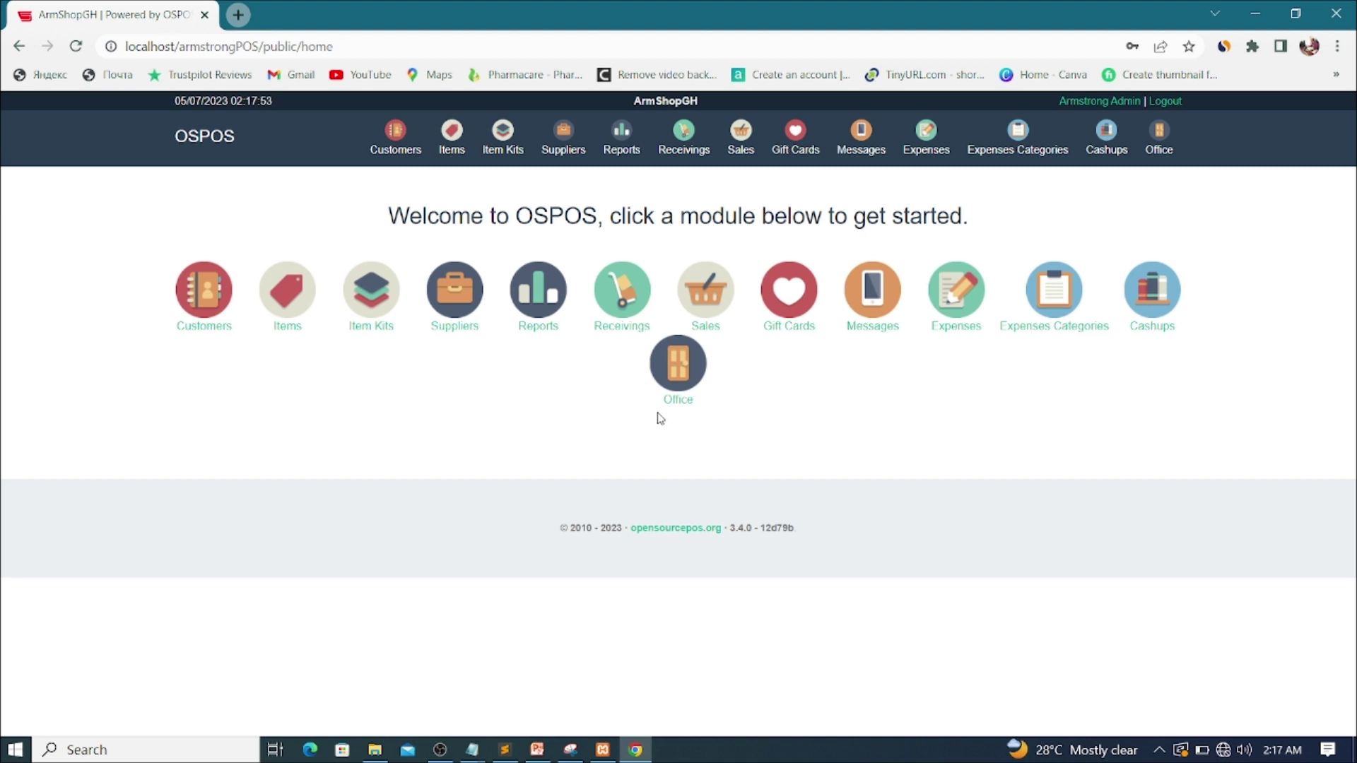
Step: Open Reports, check the Detailed Transactions report's transaction types, then return to the reports list
left_click(542, 330)
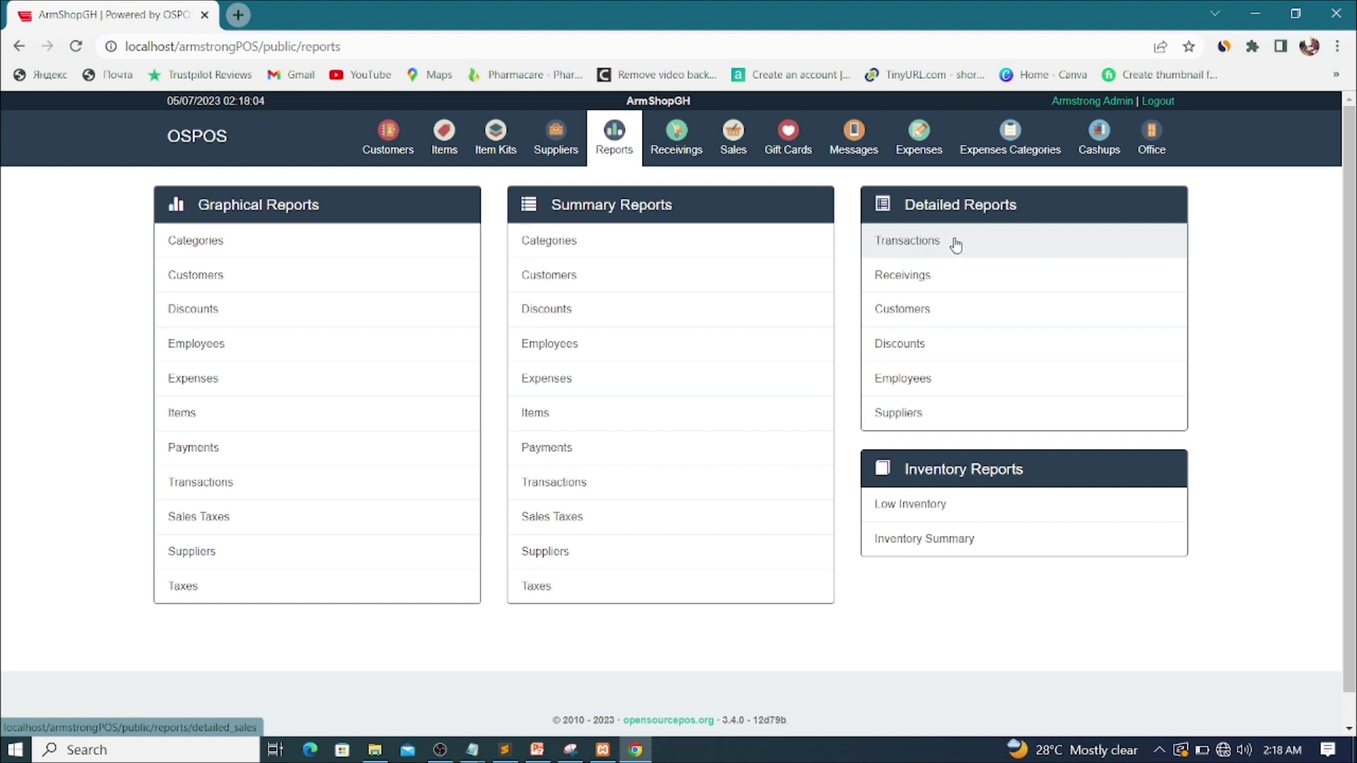
left_click(909, 242)
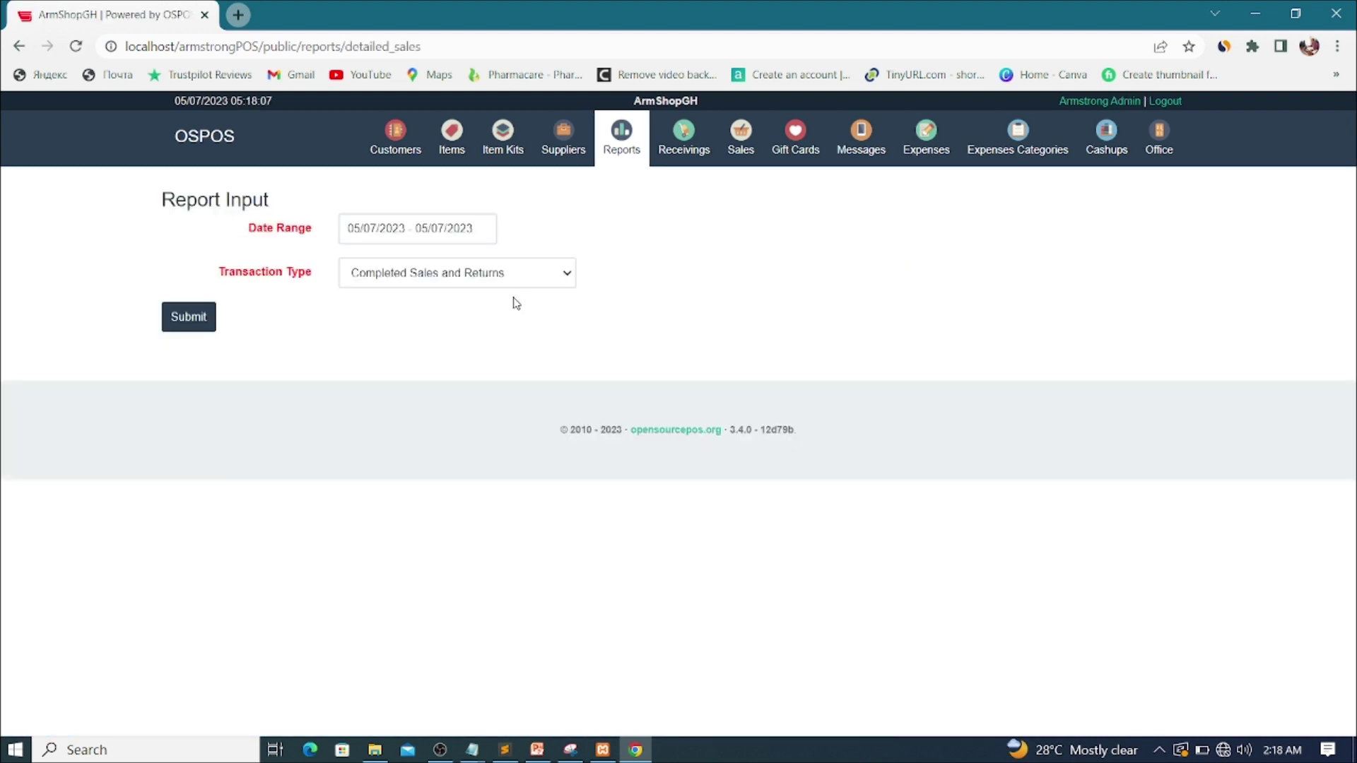
left_click(443, 282)
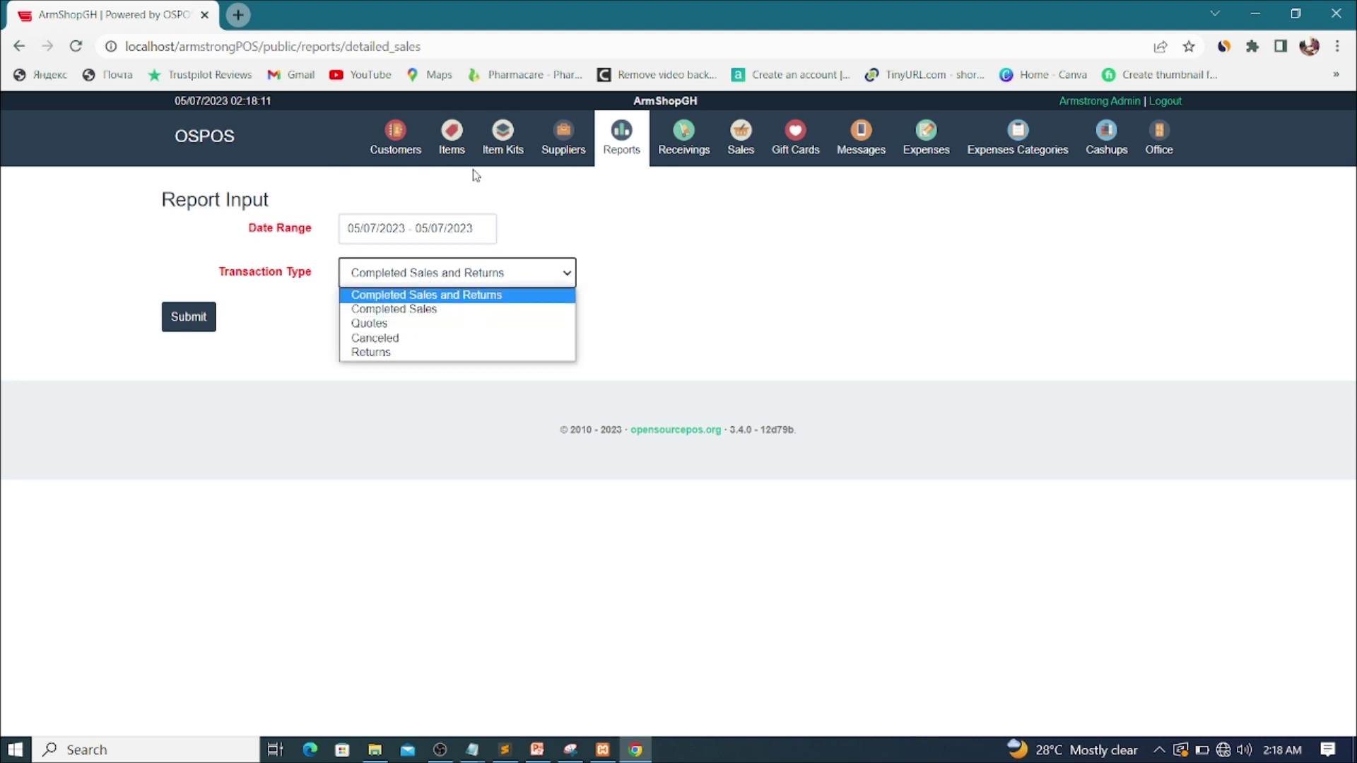
left_click(620, 141)
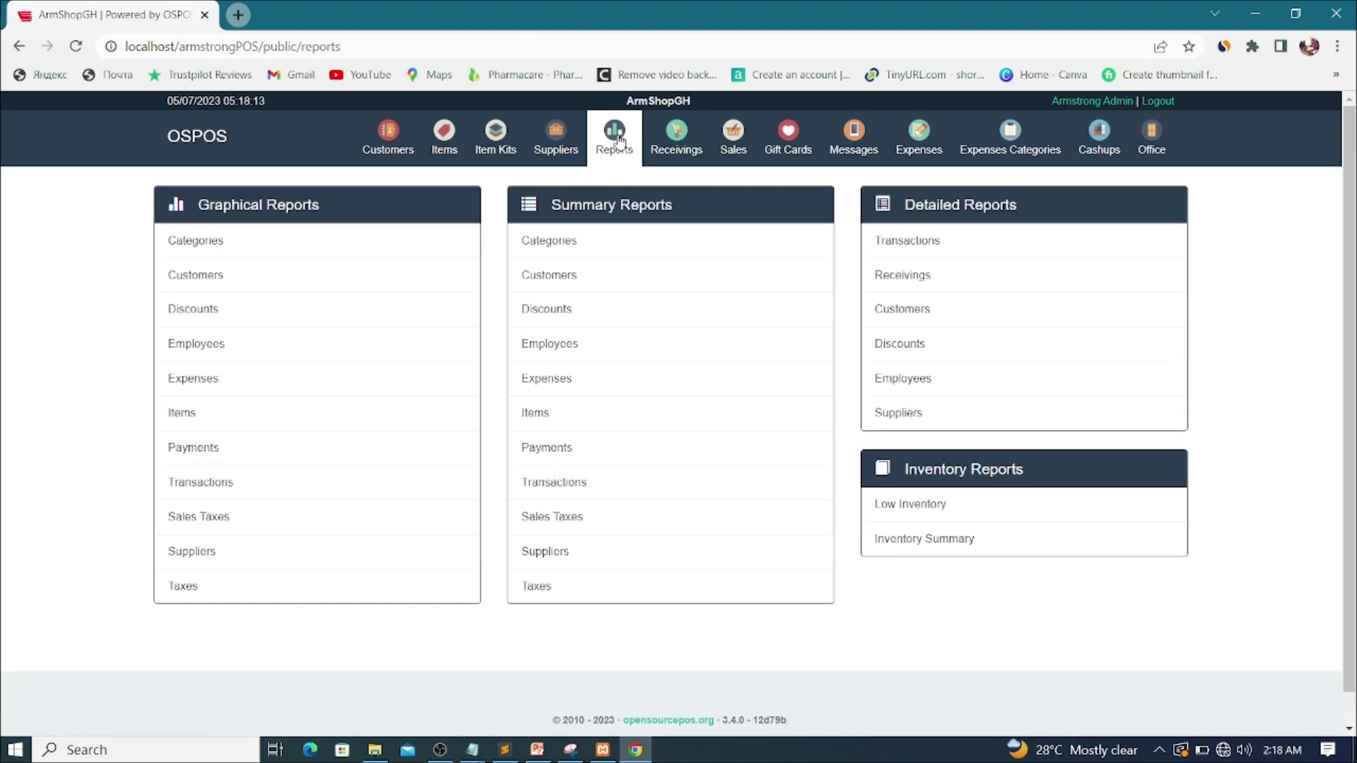
Step: Run the detailed Employees report for the cashier, date range Today, Completed Sales only
left_click(898, 380)
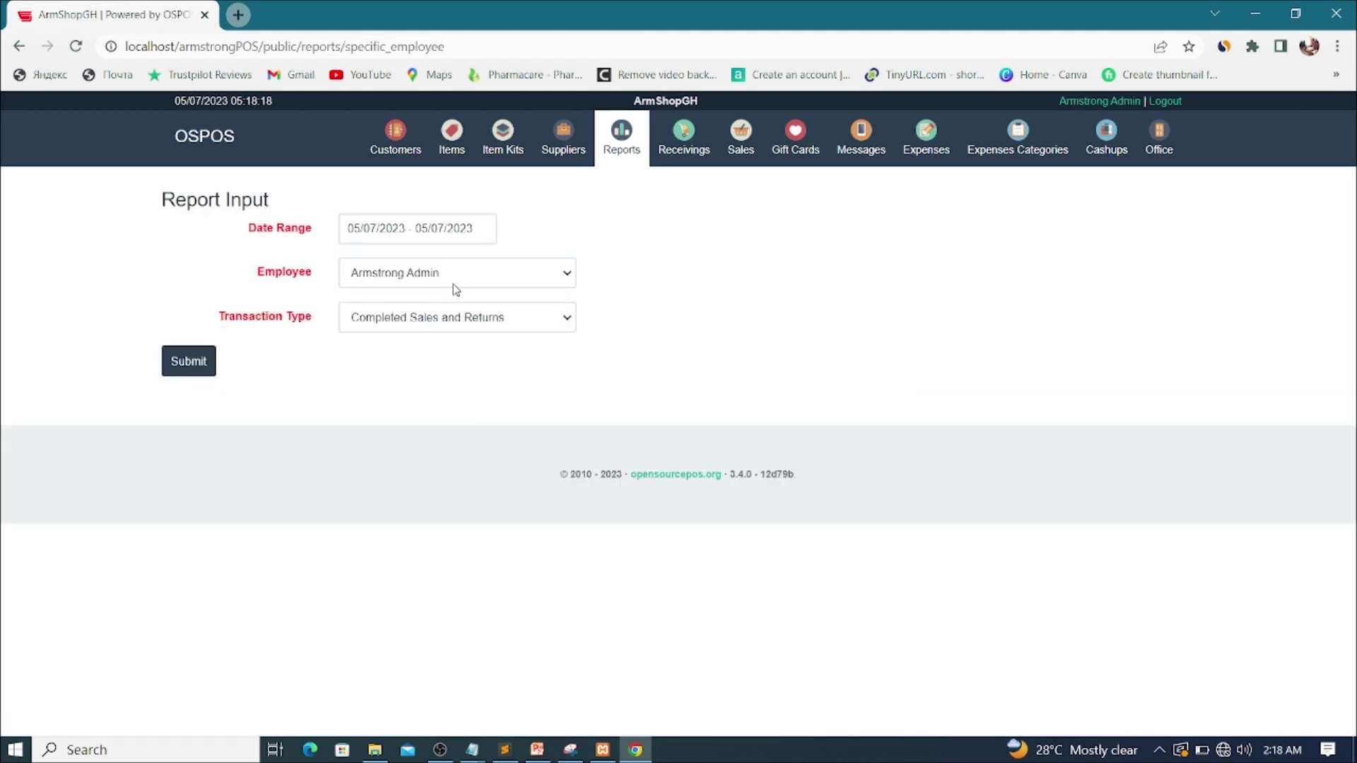
left_click(456, 289)
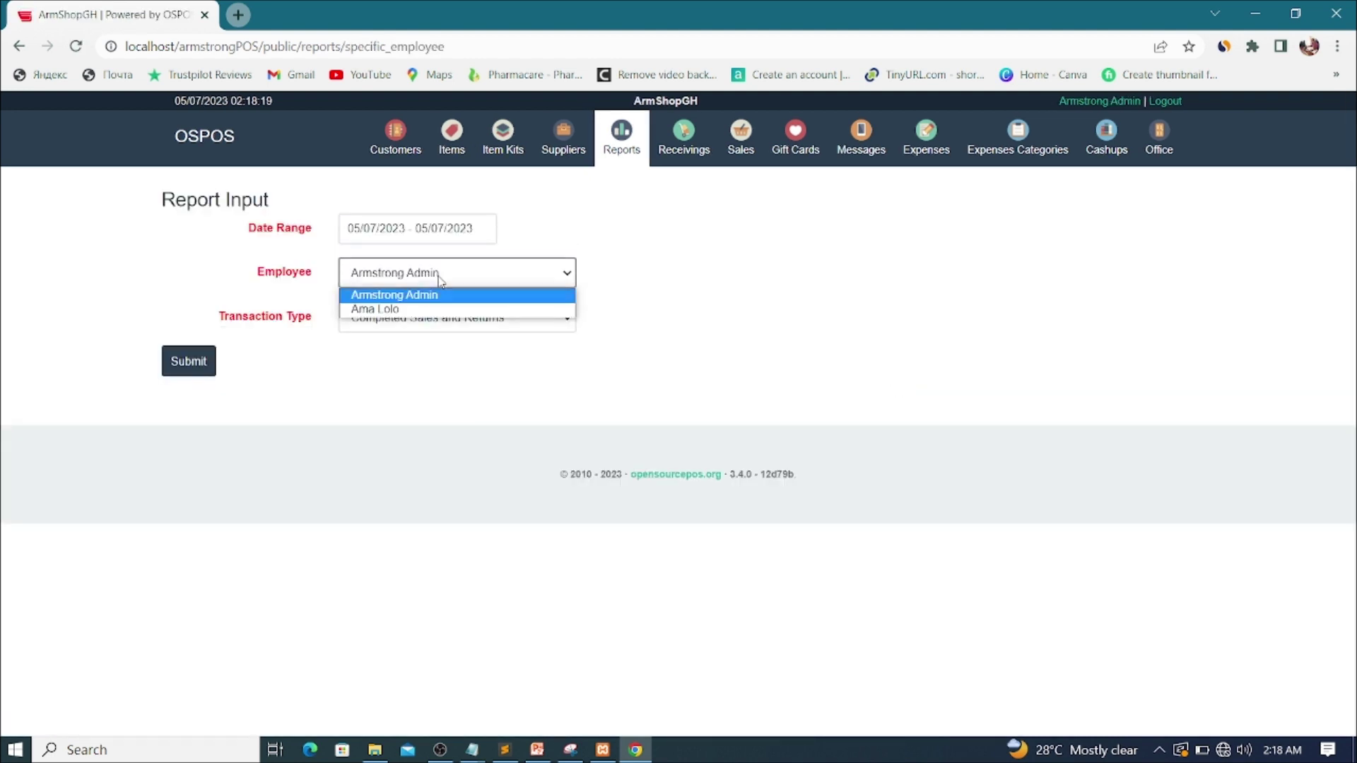
left_click(397, 311)
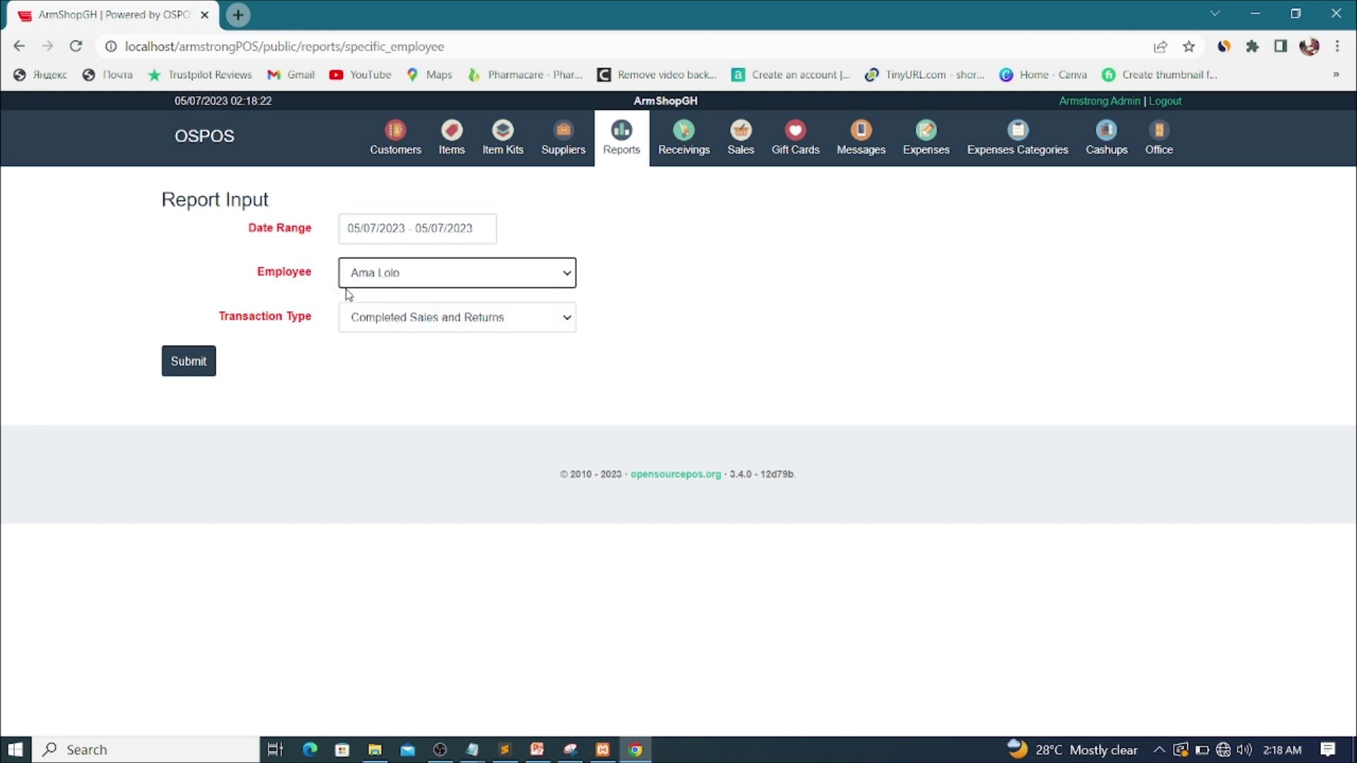
left_click(361, 234)
left_click(443, 263)
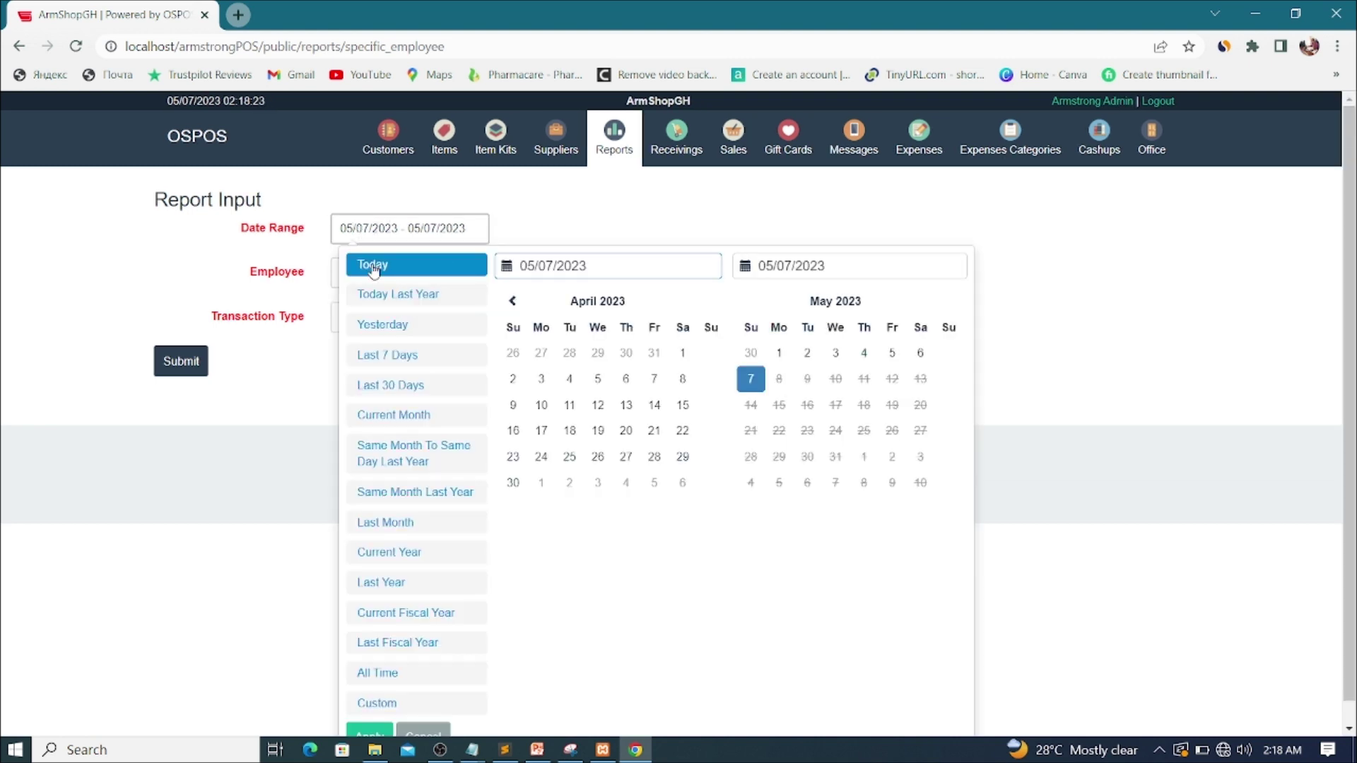
left_click(459, 325)
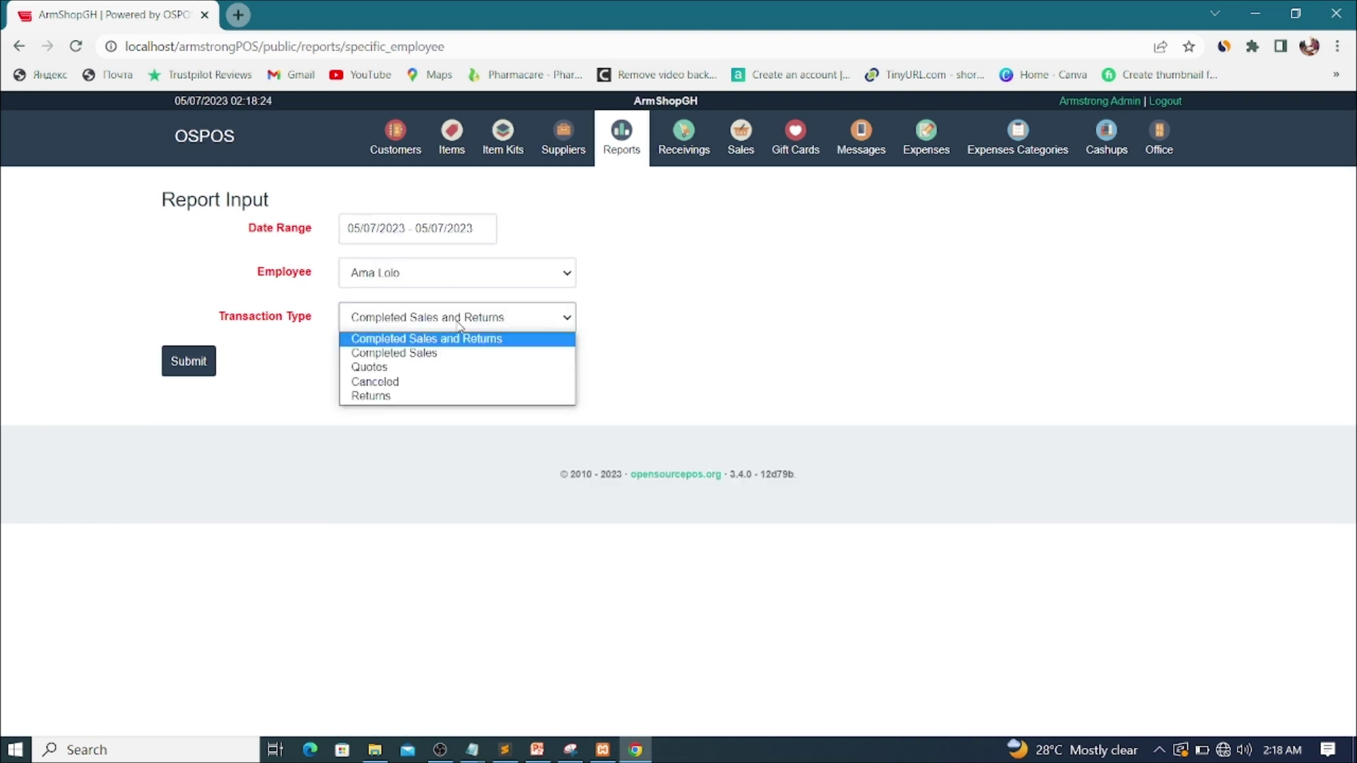
left_click(409, 353)
left_click(189, 363)
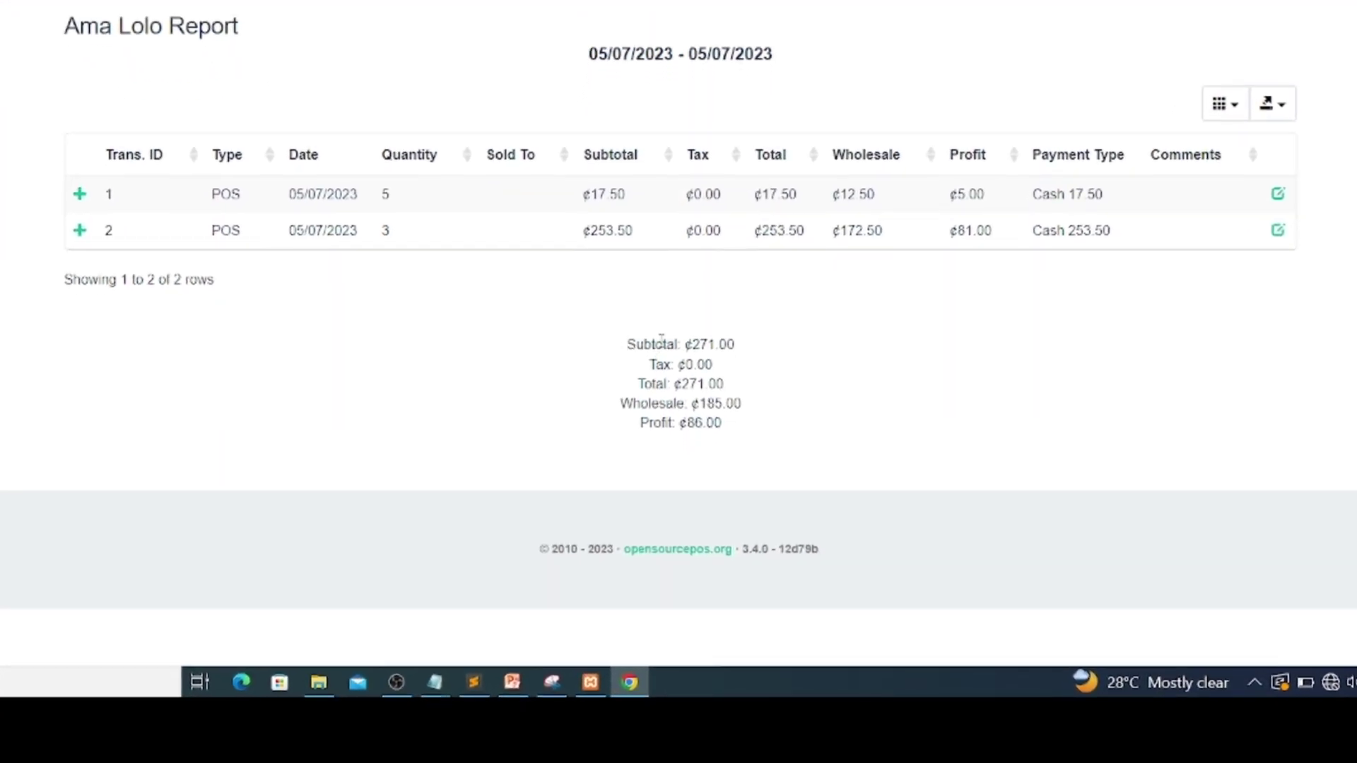
left_click_drag(691, 345, 749, 351)
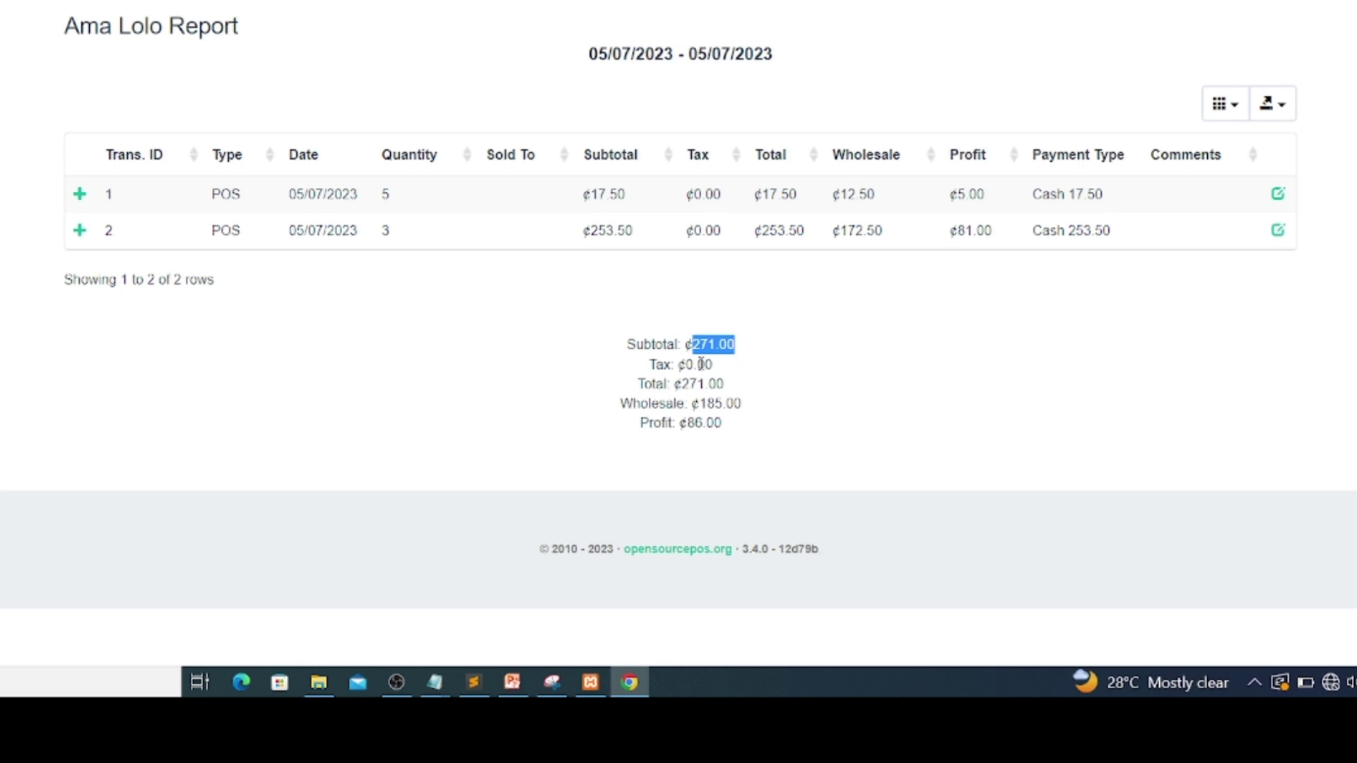
left_click_drag(699, 404, 744, 405)
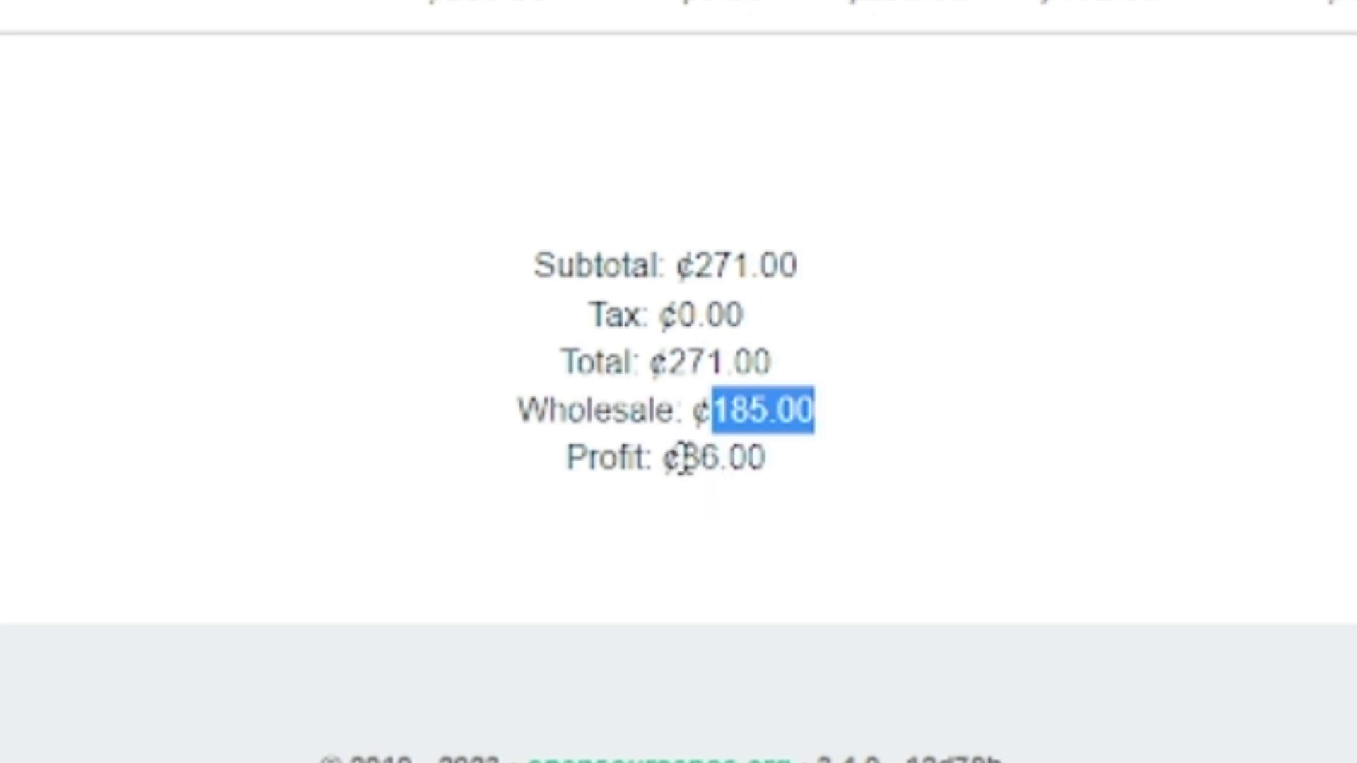
left_click_drag(684, 463, 797, 459)
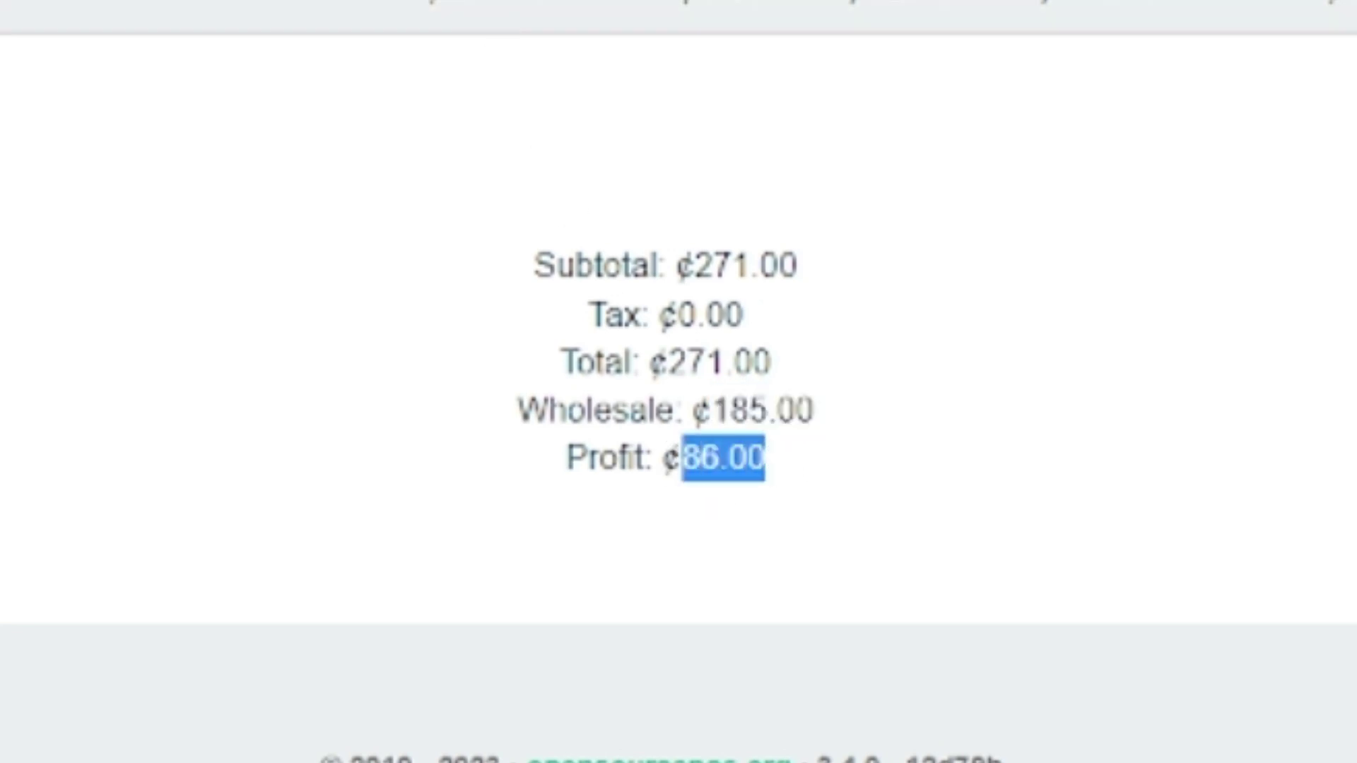